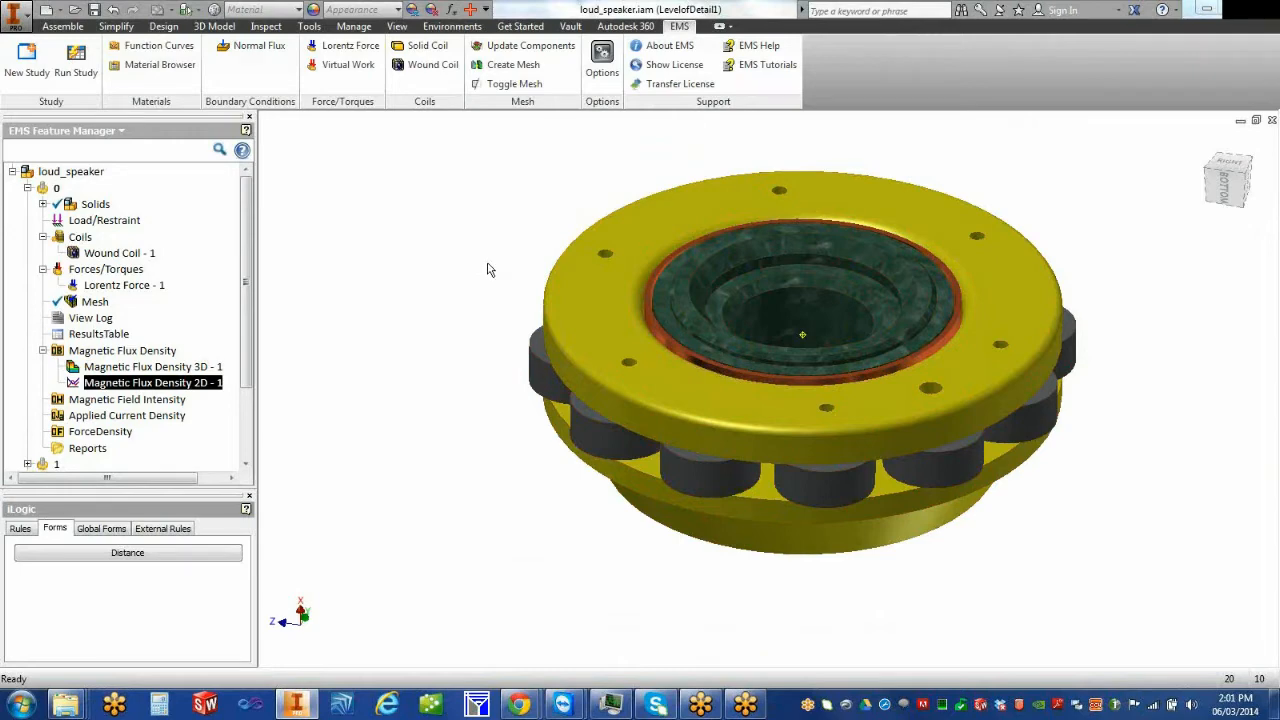
# Examine the loudspeaker assembly from several angles alongside its EMS Feature Manager tree
pyautogui.scroll(-1, 251, 278)
pyautogui.scroll(1, 252, 260)
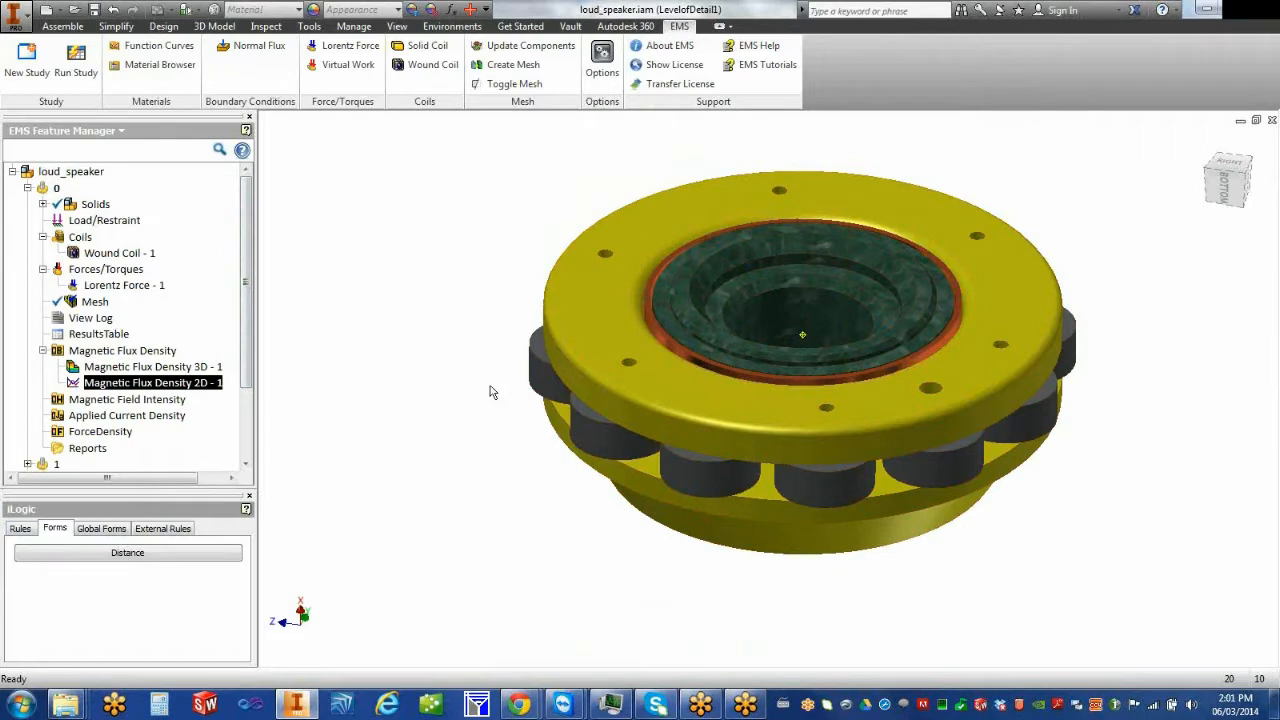
pyautogui.moveTo(490, 392); pyautogui.dragTo(474, 381, button='middle')
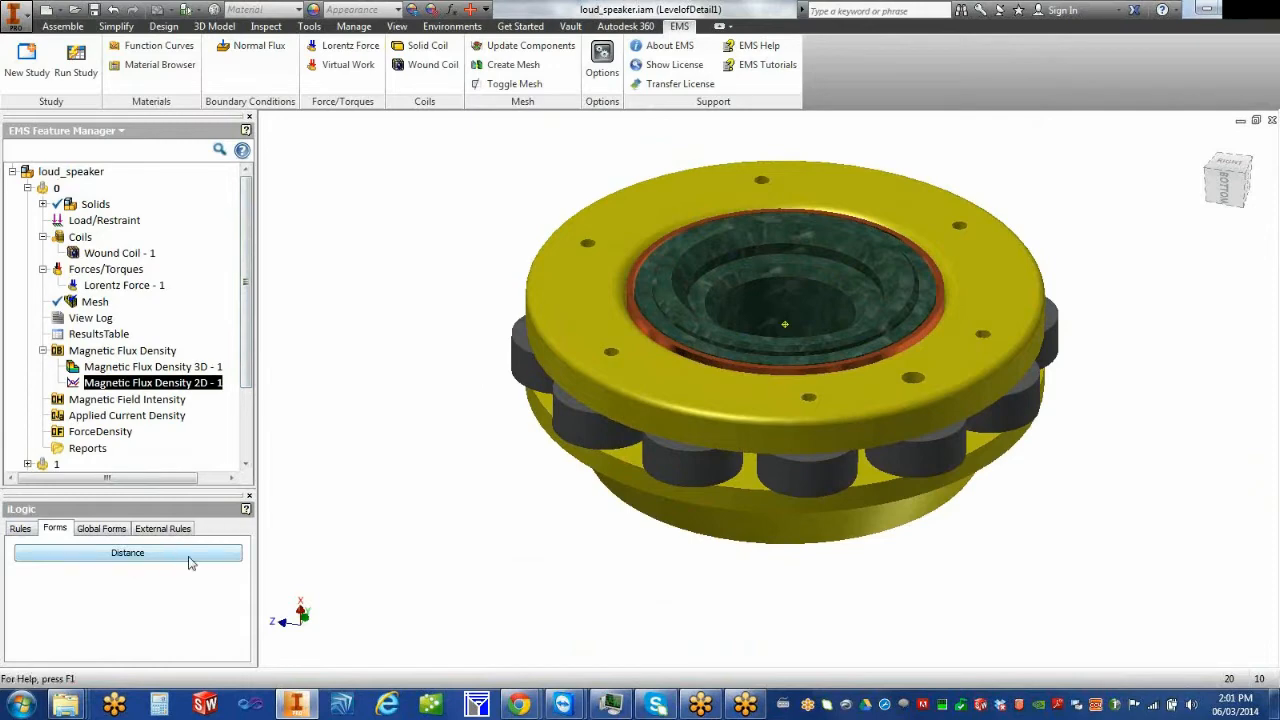
pyautogui.click(120, 131)
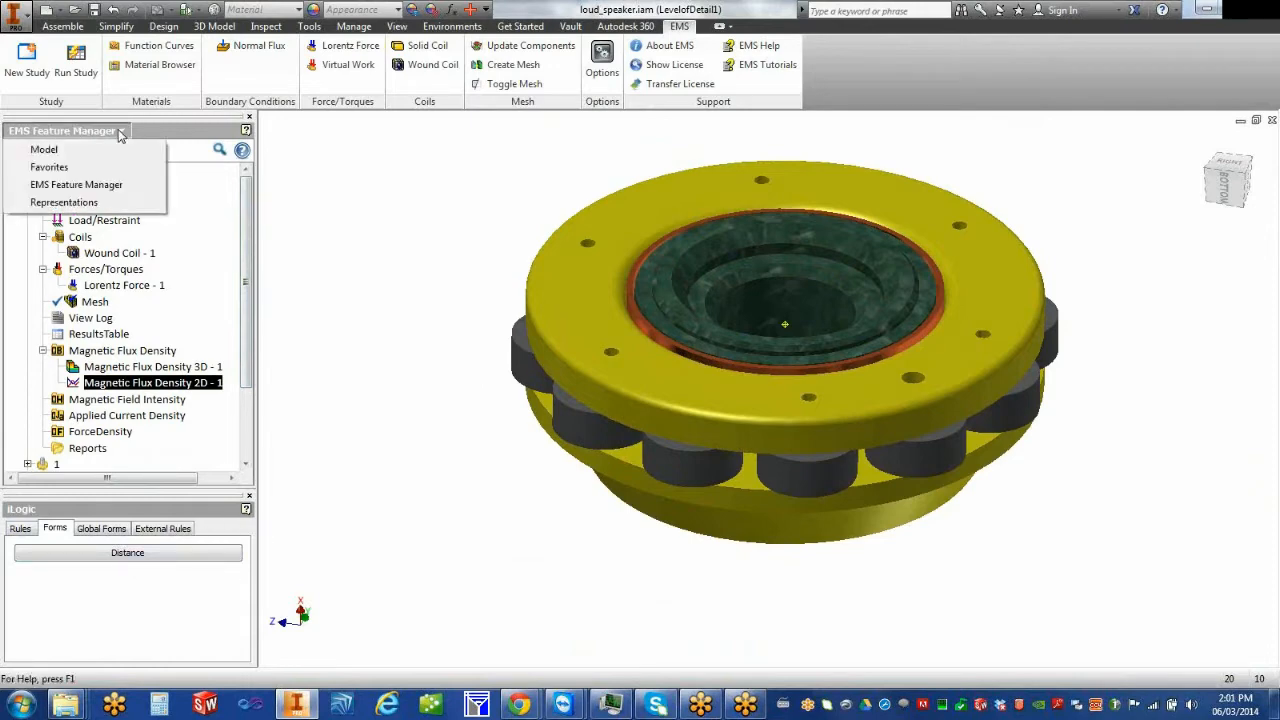
pyautogui.click(108, 185)
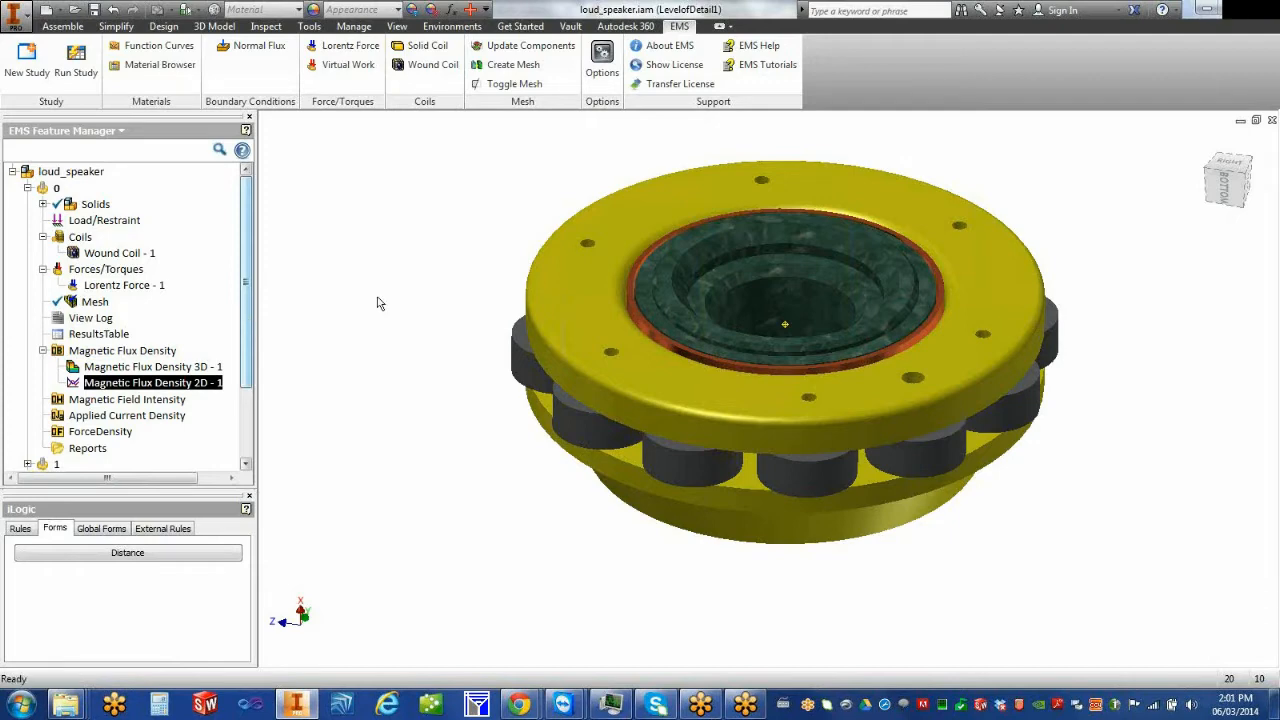
pyautogui.press('F4')
pyautogui.moveTo(446, 481)
pyautogui.mouseDown()
pyautogui.moveTo(466, 429)
pyautogui.moveTo(463, 463)
pyautogui.moveTo(446, 434)
pyautogui.moveTo(443, 473)
pyautogui.mouseUp()
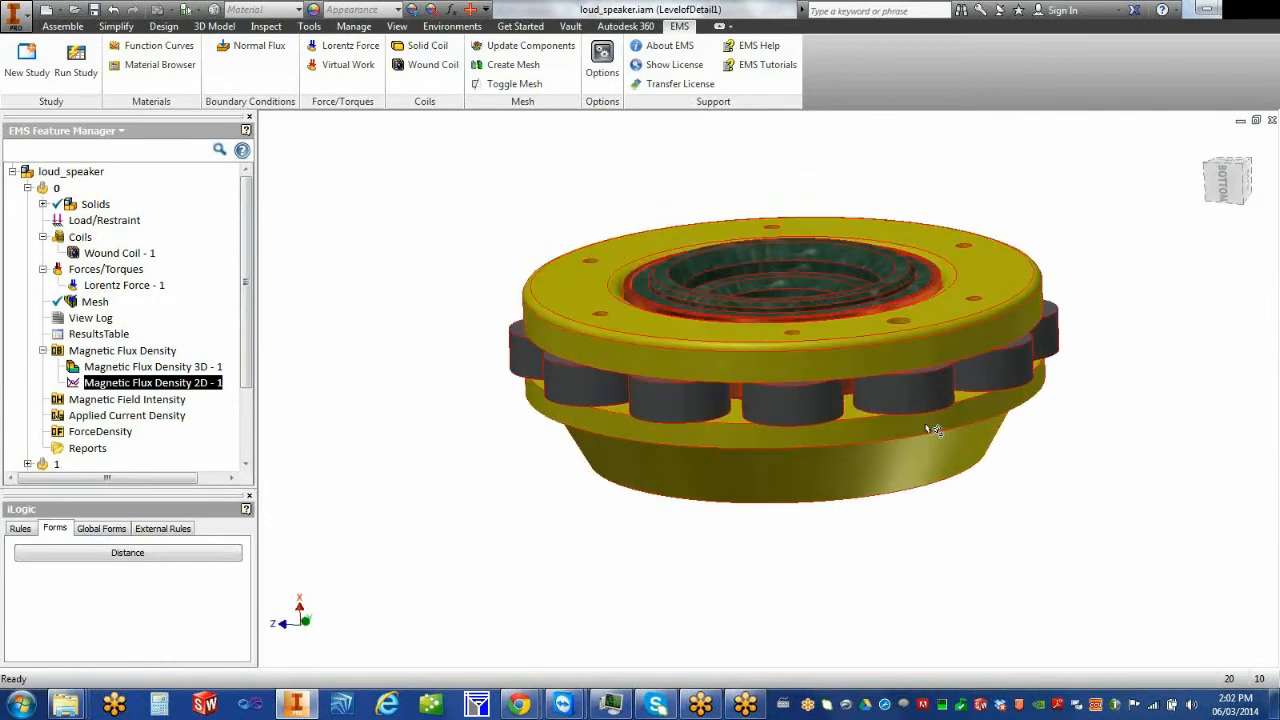
pyautogui.moveTo(951, 436); pyautogui.dragTo(957, 463)
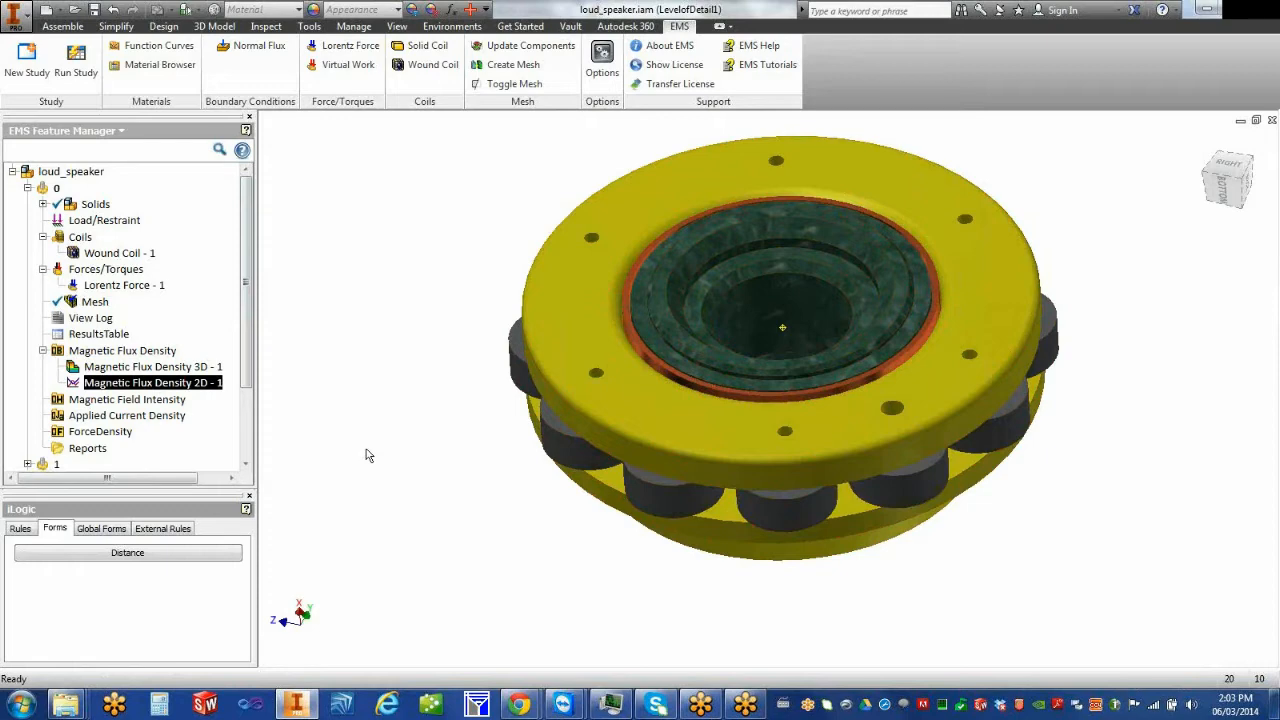
# Open the iLogic Distance form for the loudspeaker assembly
pyautogui.moveTo(249, 347); pyautogui.dragTo(252, 262)
pyautogui.click(128, 555)
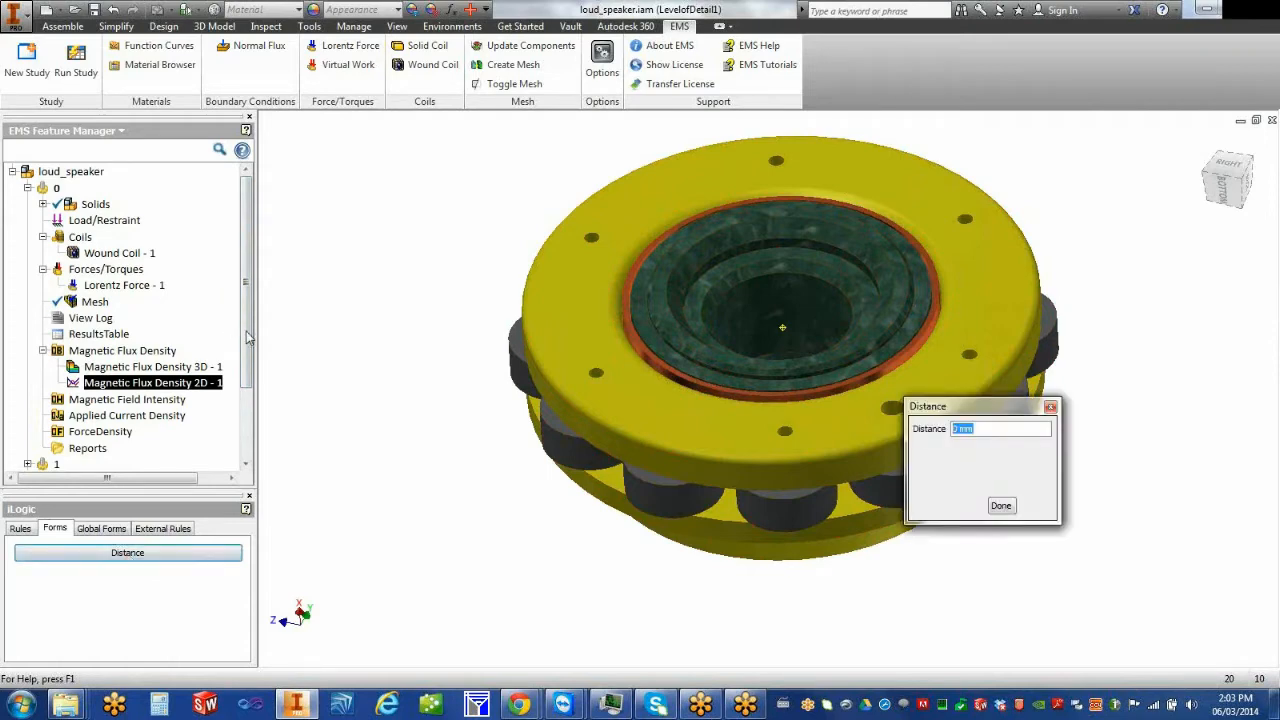
pyautogui.moveTo(247, 330); pyautogui.dragTo(250, 425)
pyautogui.moveTo(250, 381); pyautogui.dragTo(252, 305)
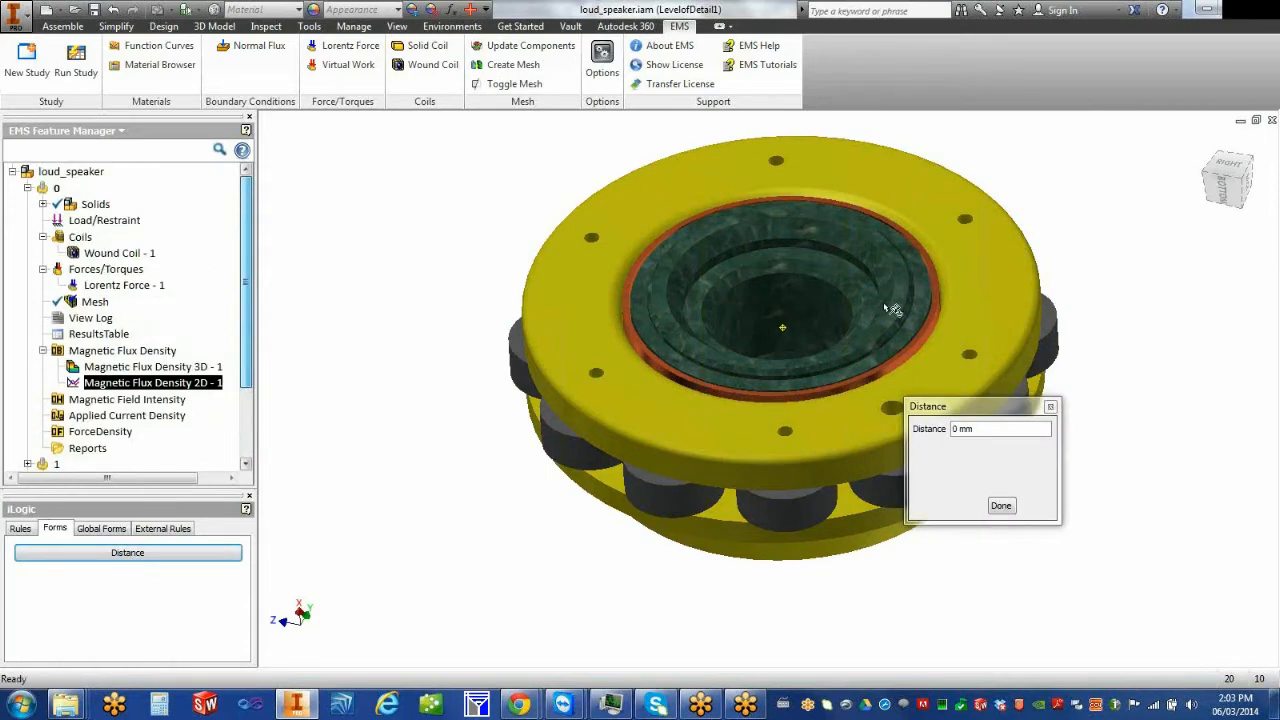
# Try to set the Distance parameter to 20
pyautogui.doubleClick(1025, 430)
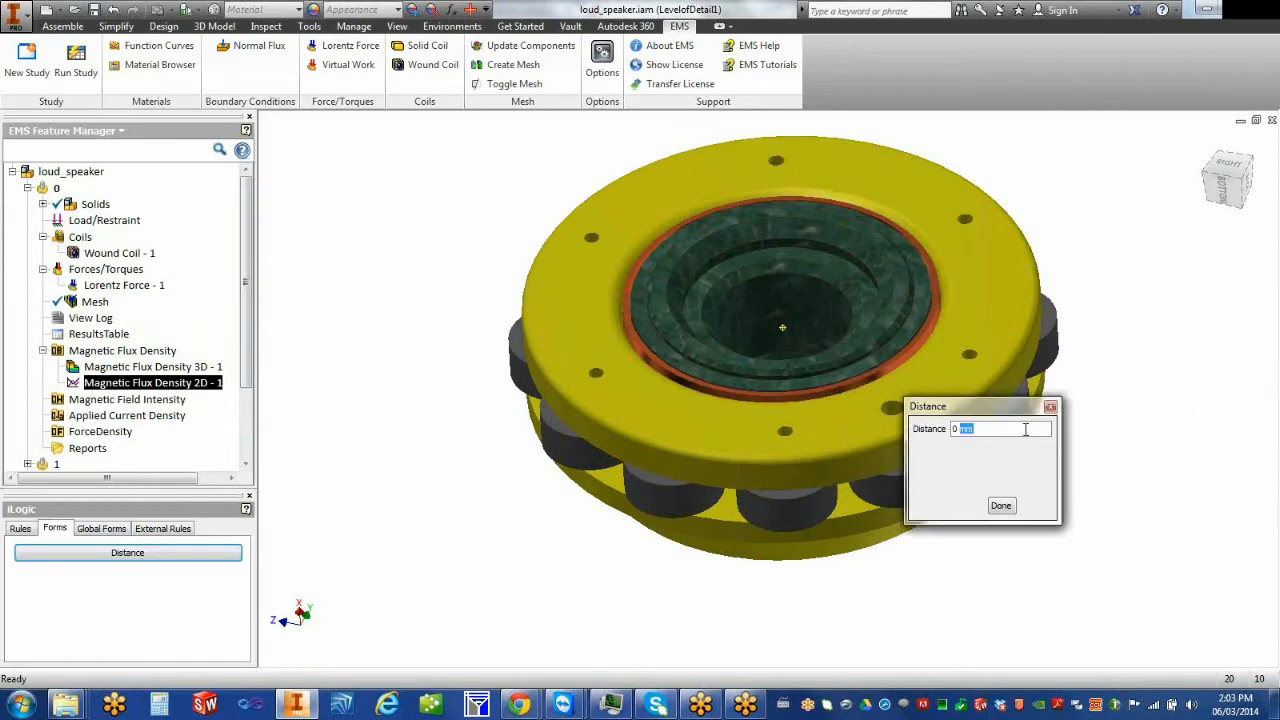
pyautogui.tripleClick(1025, 430)
pyautogui.write('20')
pyautogui.click(1001, 505)
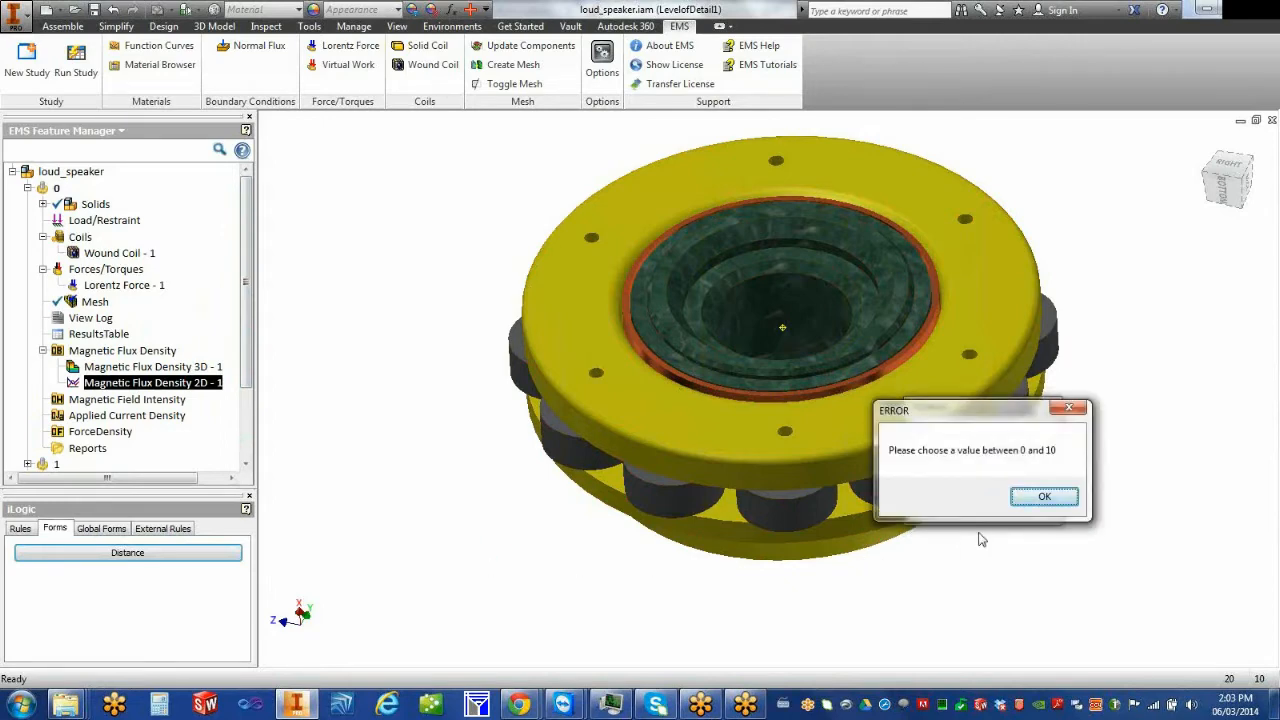
pyautogui.click(1031, 496)
# Set the Distance parameter to 10 and close the form to reposition the copper coil
pyautogui.doubleClick(956, 428)
pyautogui.write('10')
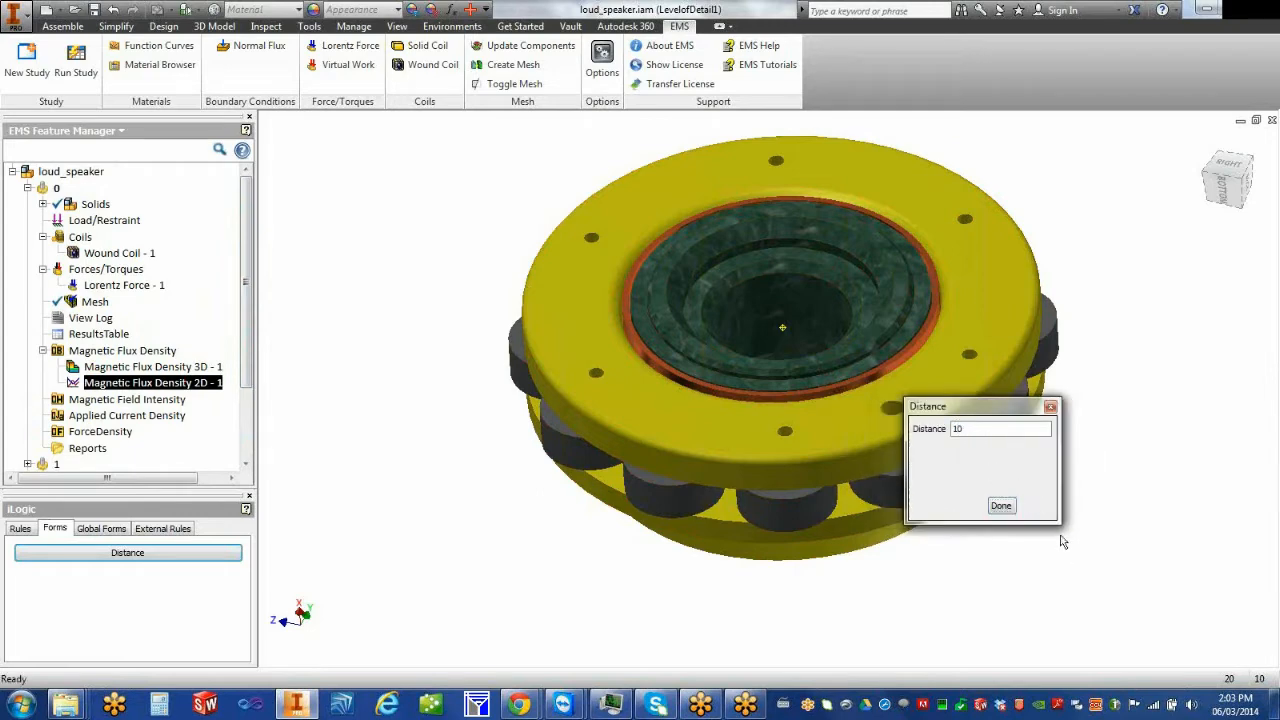
pyautogui.click(1001, 506)
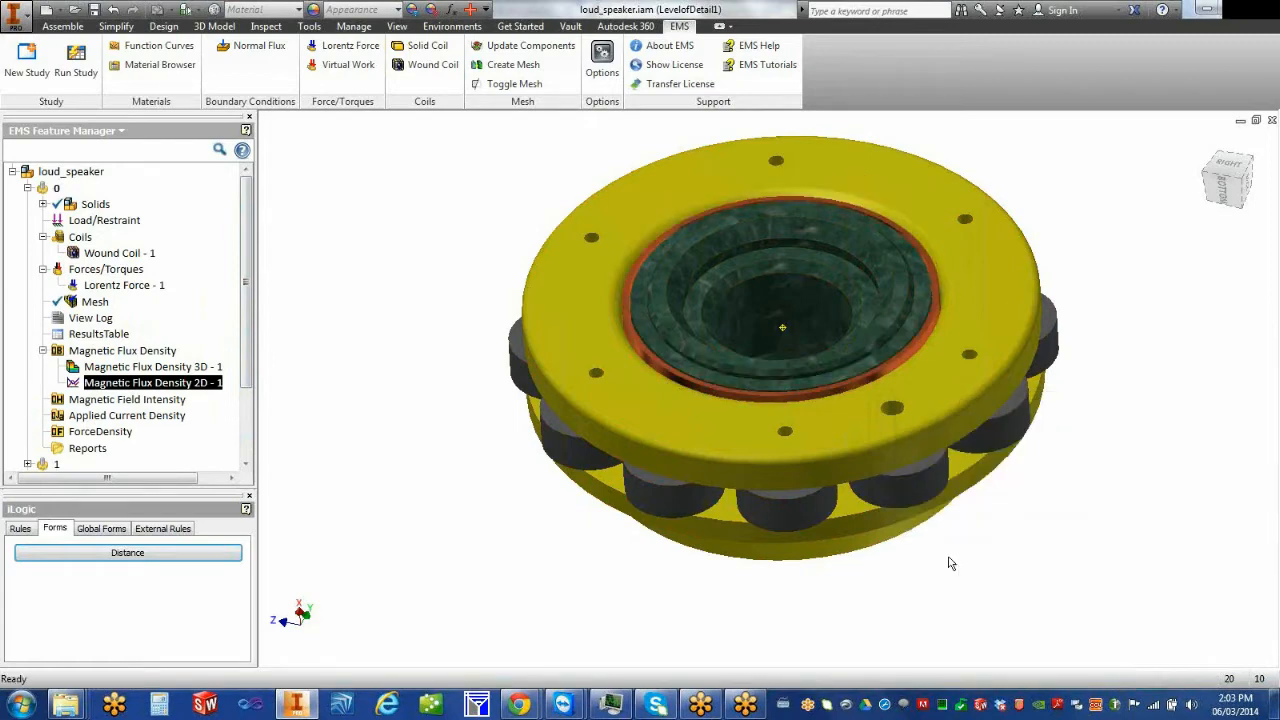
pyautogui.moveTo(700, 560); pyautogui.dragTo(664, 525, button='middle')
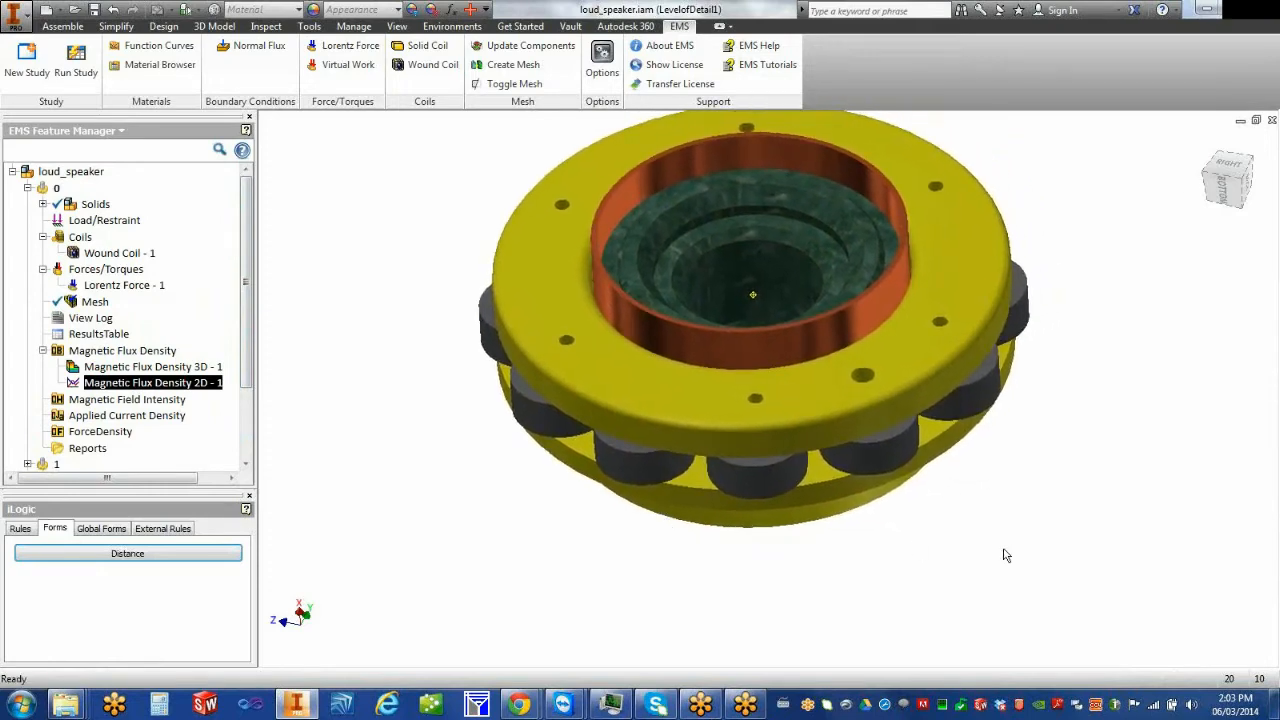
pyautogui.scroll(-2, 1014, 565)
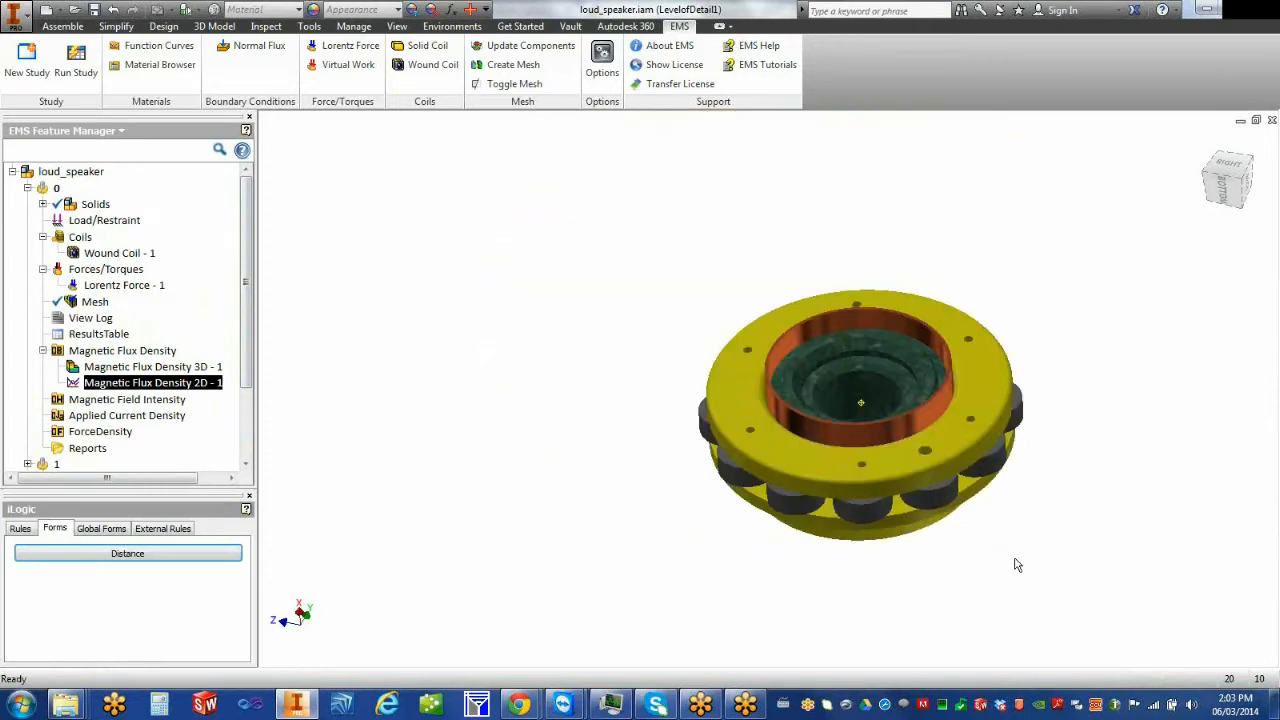
pyautogui.scroll(3, 1014, 562)
pyautogui.scroll(-2, 1012, 554)
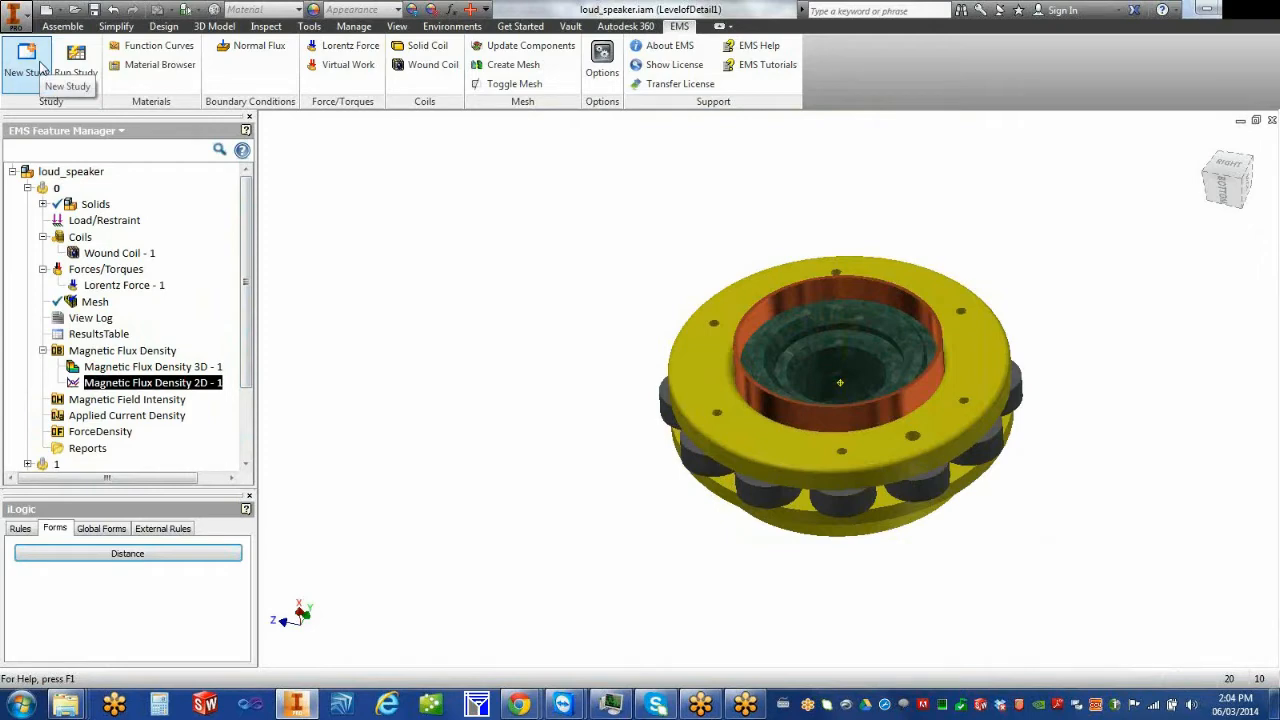
# Create a new EMS study with the default name and the Electrostatic analysis type
pyautogui.click(37, 67)
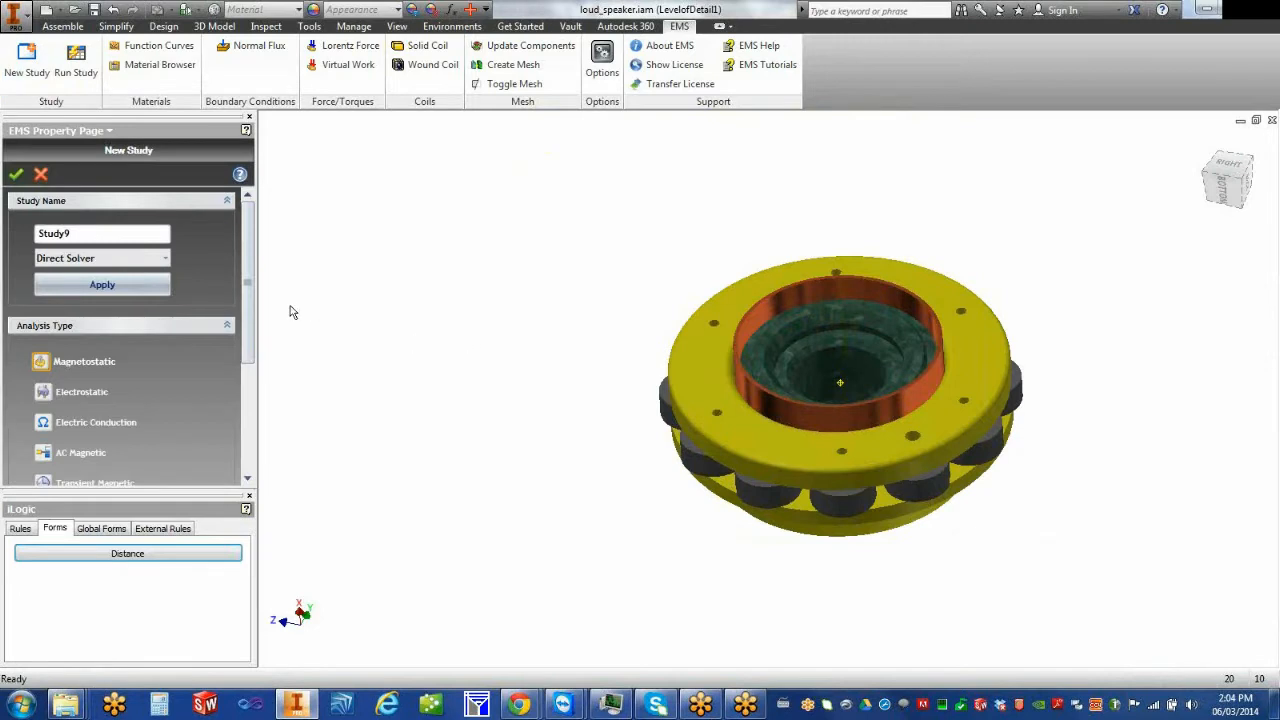
pyautogui.moveTo(252, 350)
pyautogui.mouseDown()
pyautogui.moveTo(262, 405)
pyautogui.moveTo(262, 362)
pyautogui.mouseUp()
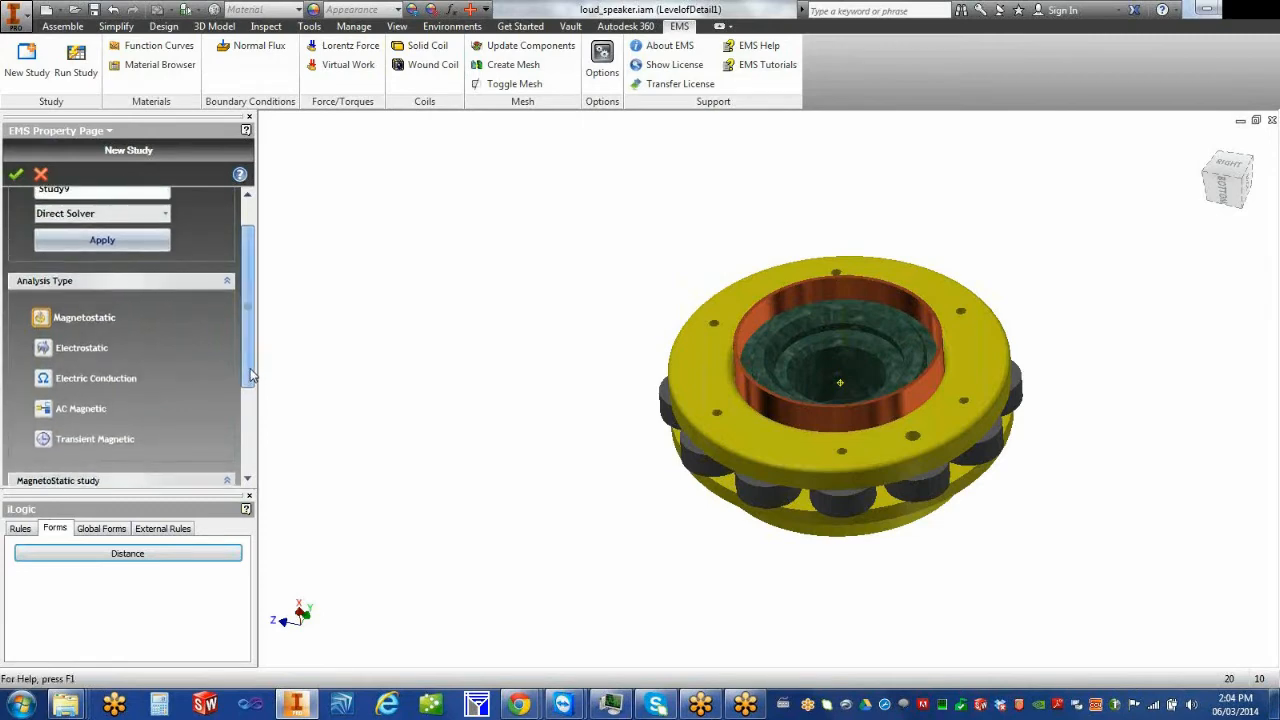
pyautogui.moveTo(249, 360); pyautogui.dragTo(252, 380)
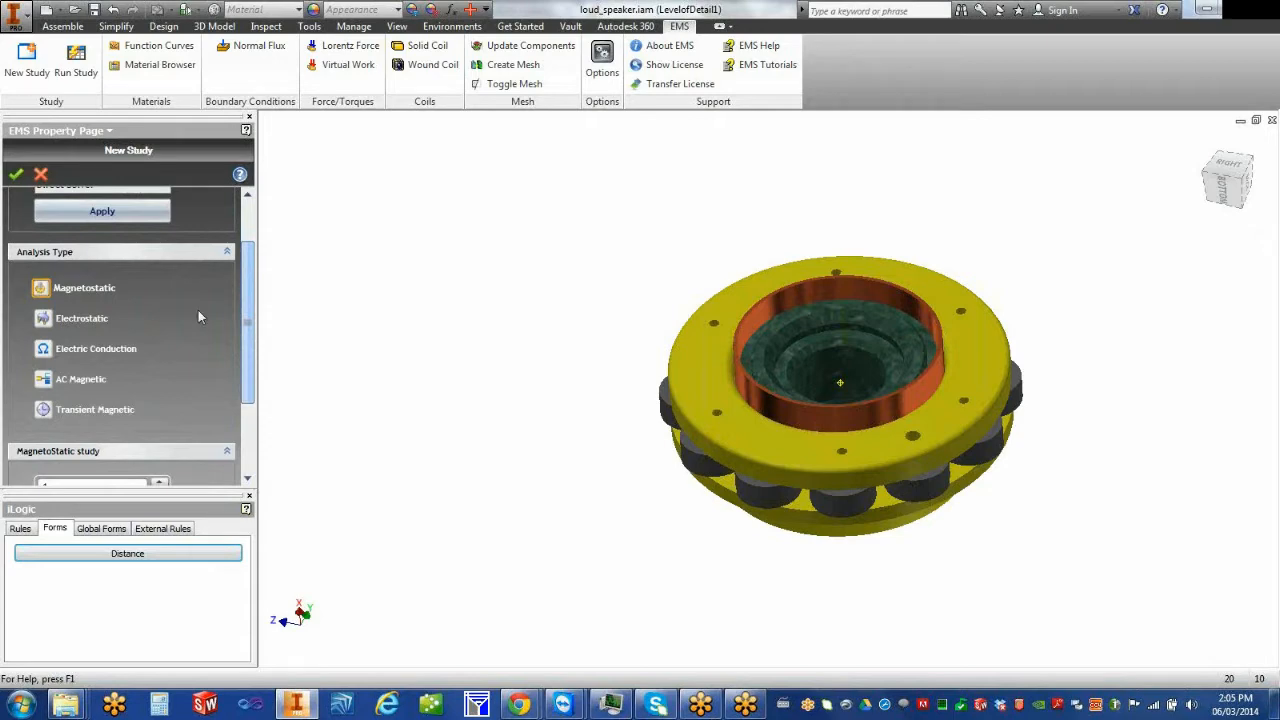
pyautogui.click(81, 318)
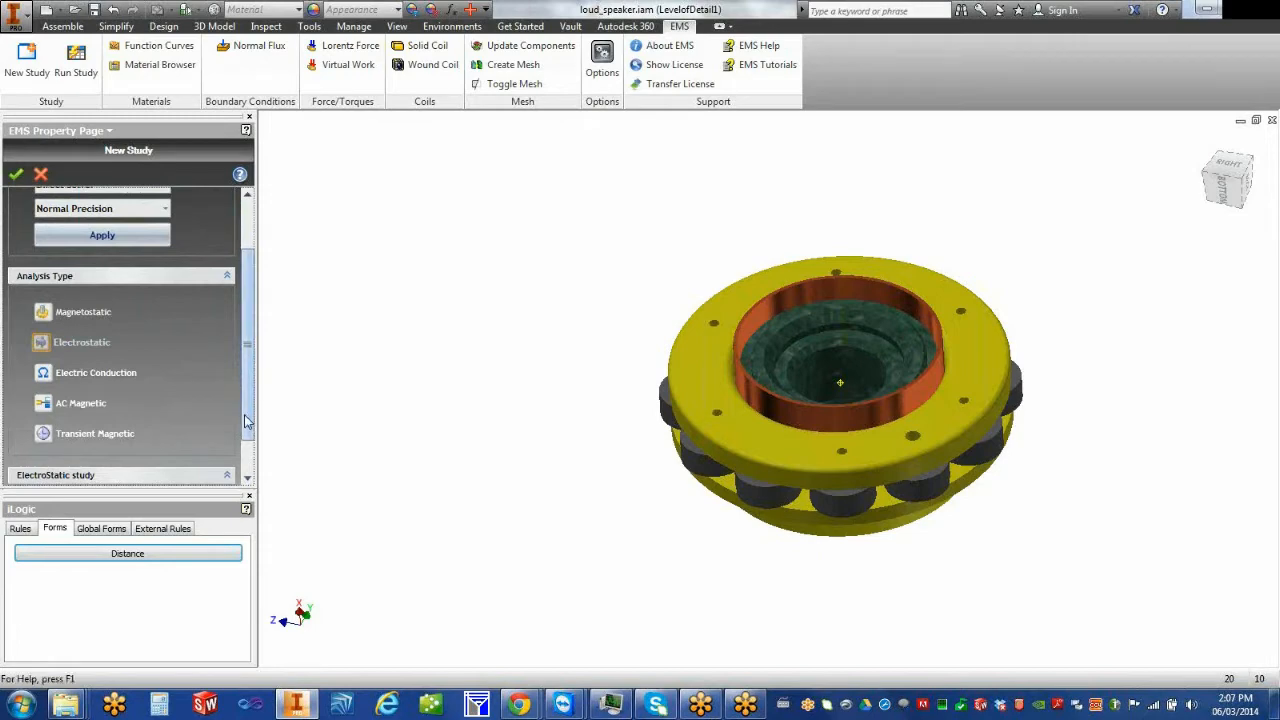
pyautogui.moveTo(249, 430); pyautogui.dragTo(250, 452)
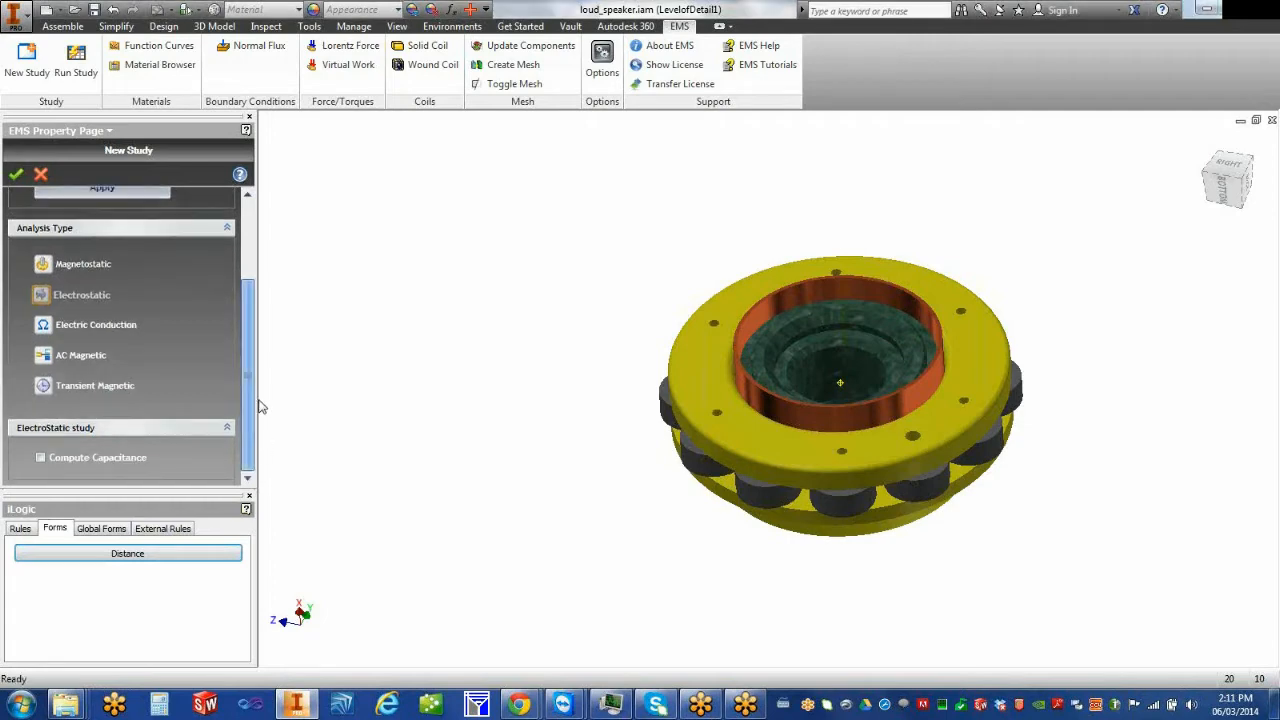
pyautogui.scroll(3, 260, 400)
pyautogui.scroll(-3, 268, 372)
pyautogui.scroll(5, 263, 340)
pyautogui.scroll(-5, 263, 380)
pyautogui.moveTo(262, 398); pyautogui.dragTo(263, 402)
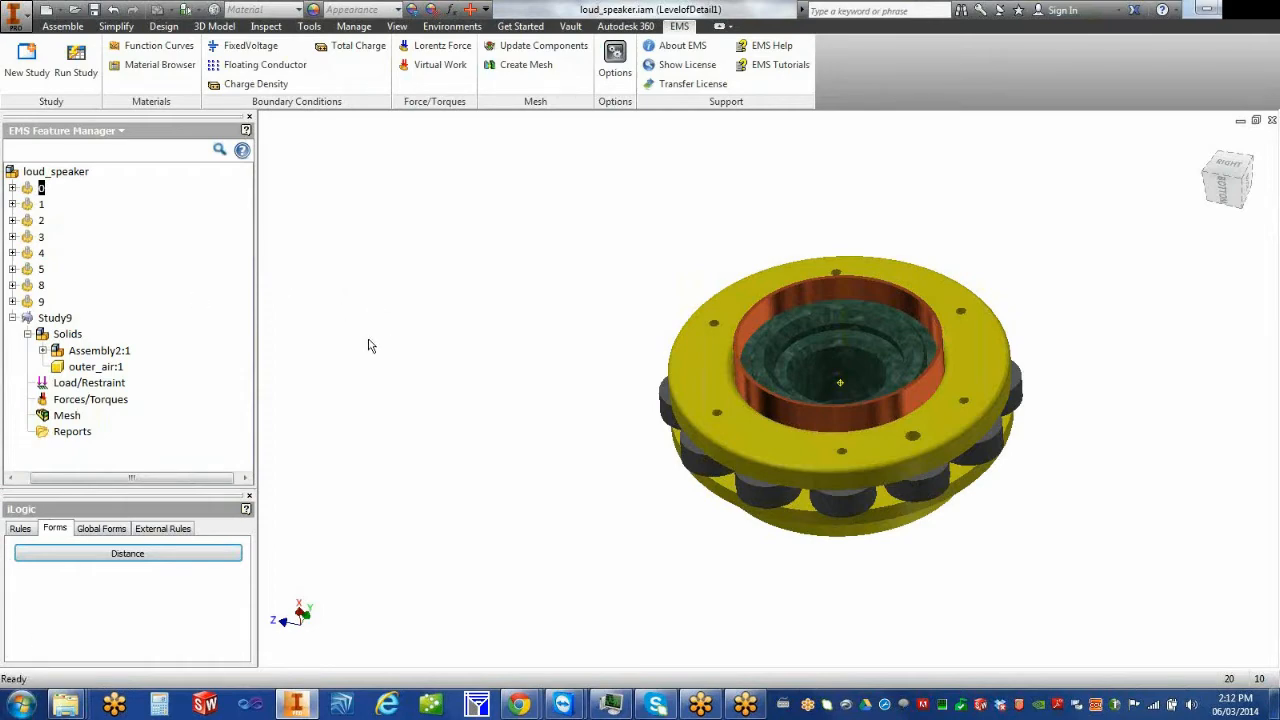
# Expand study 0 and its Solids to review the components and their assigned materials
pyautogui.click(13, 189)
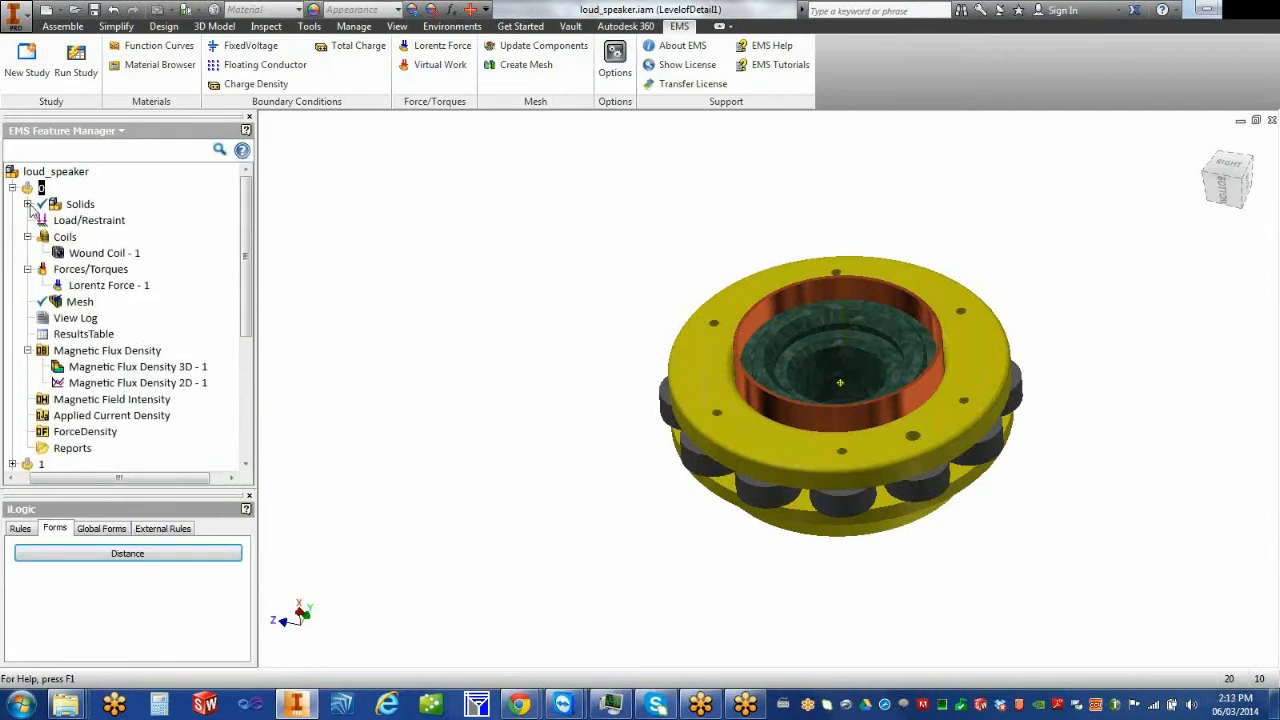
pyautogui.moveTo(40, 190)
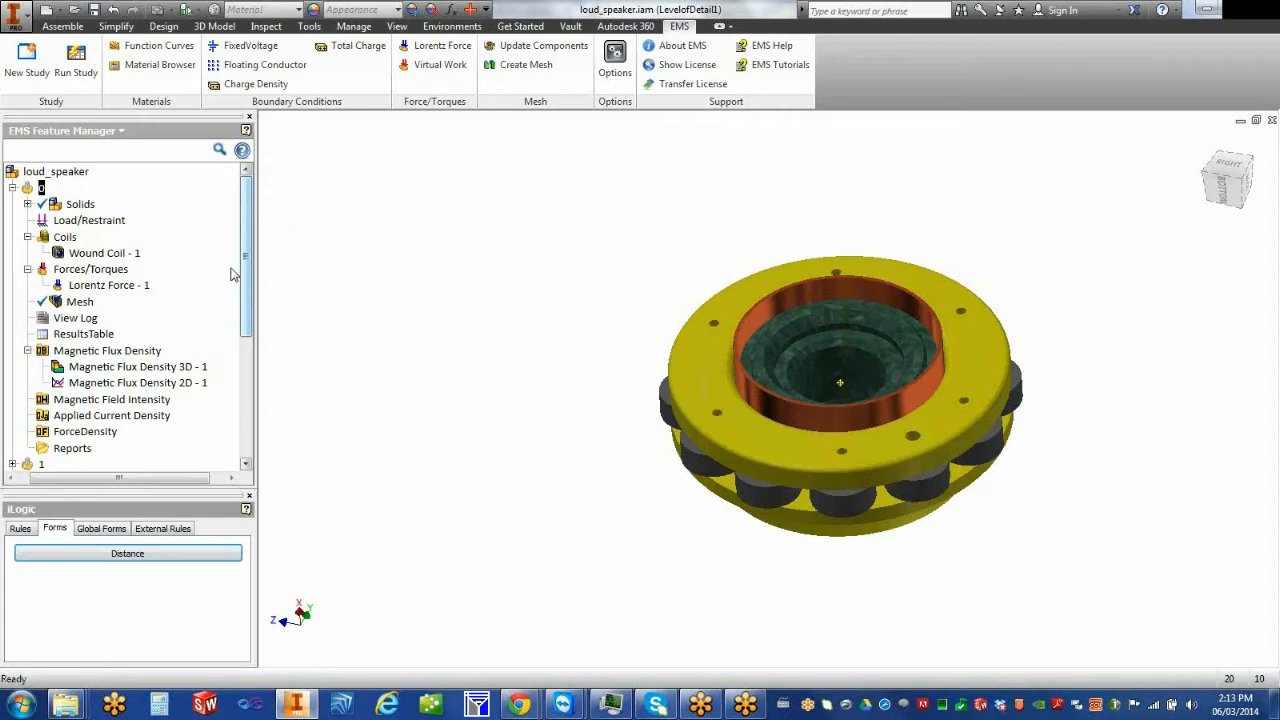
pyautogui.click(28, 204)
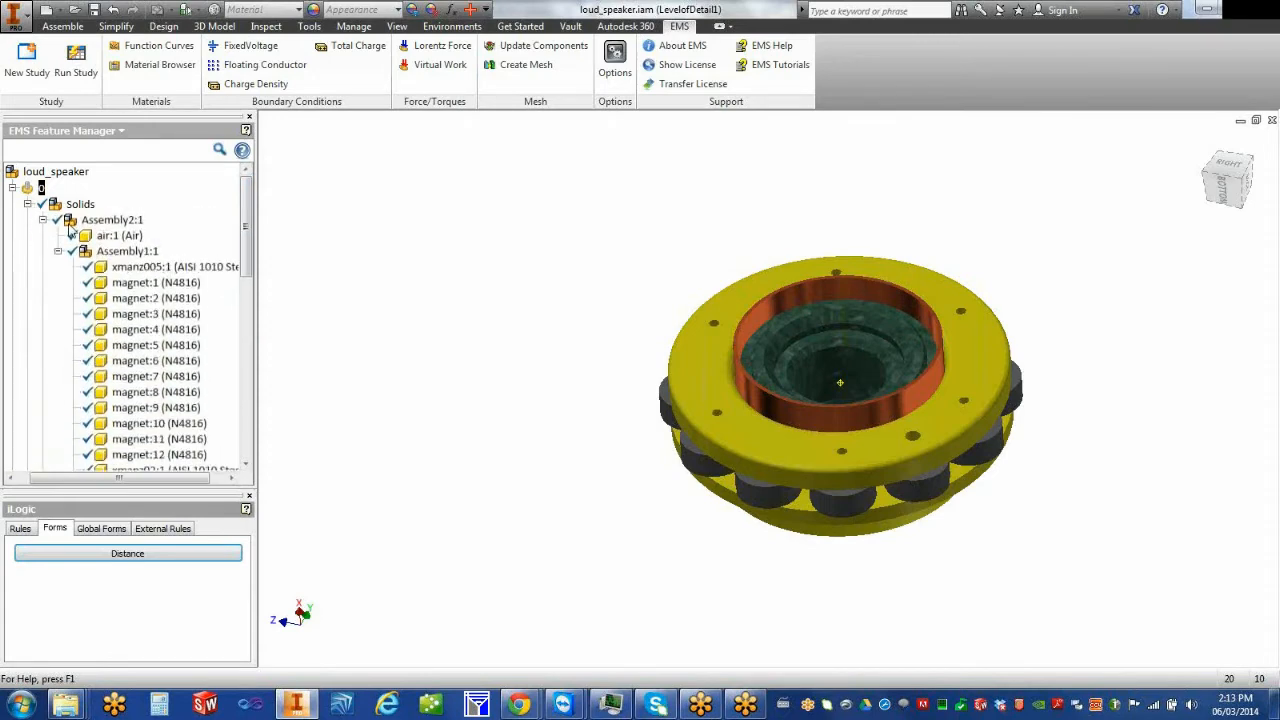
# View the results table of study 0, then close it
pyautogui.moveTo(249, 265); pyautogui.dragTo(244, 390)
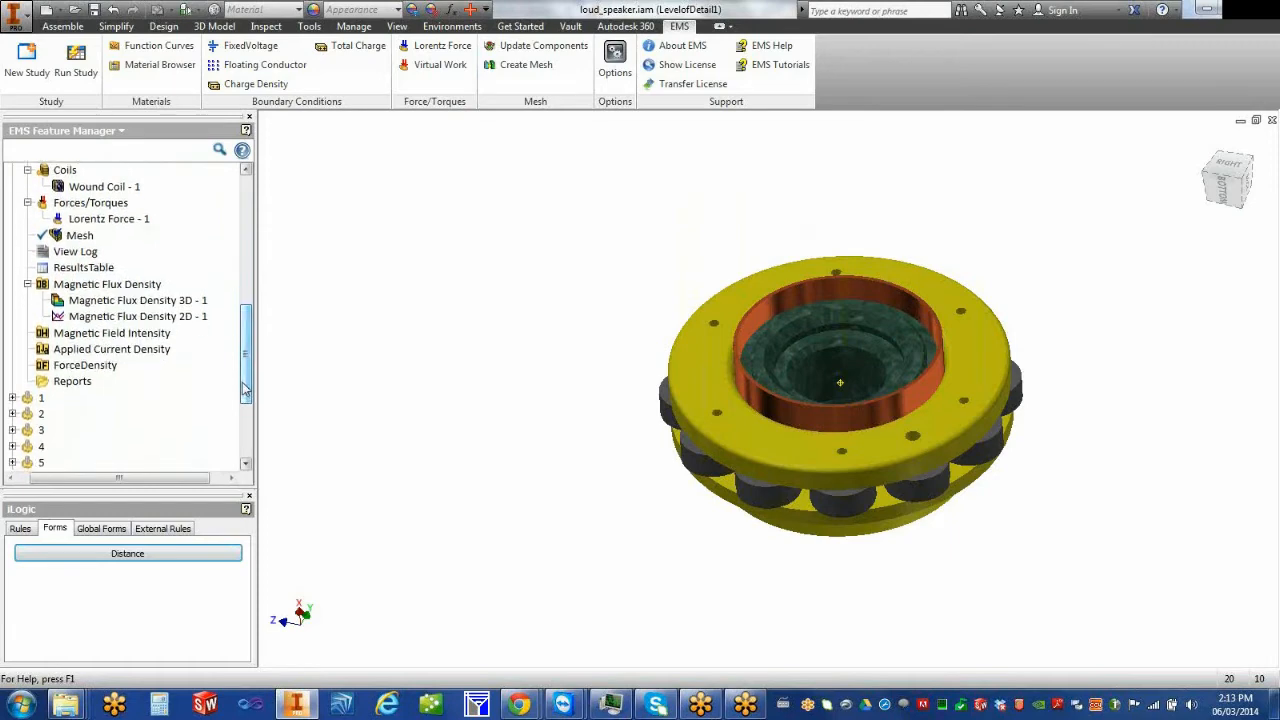
pyautogui.click(99, 272)
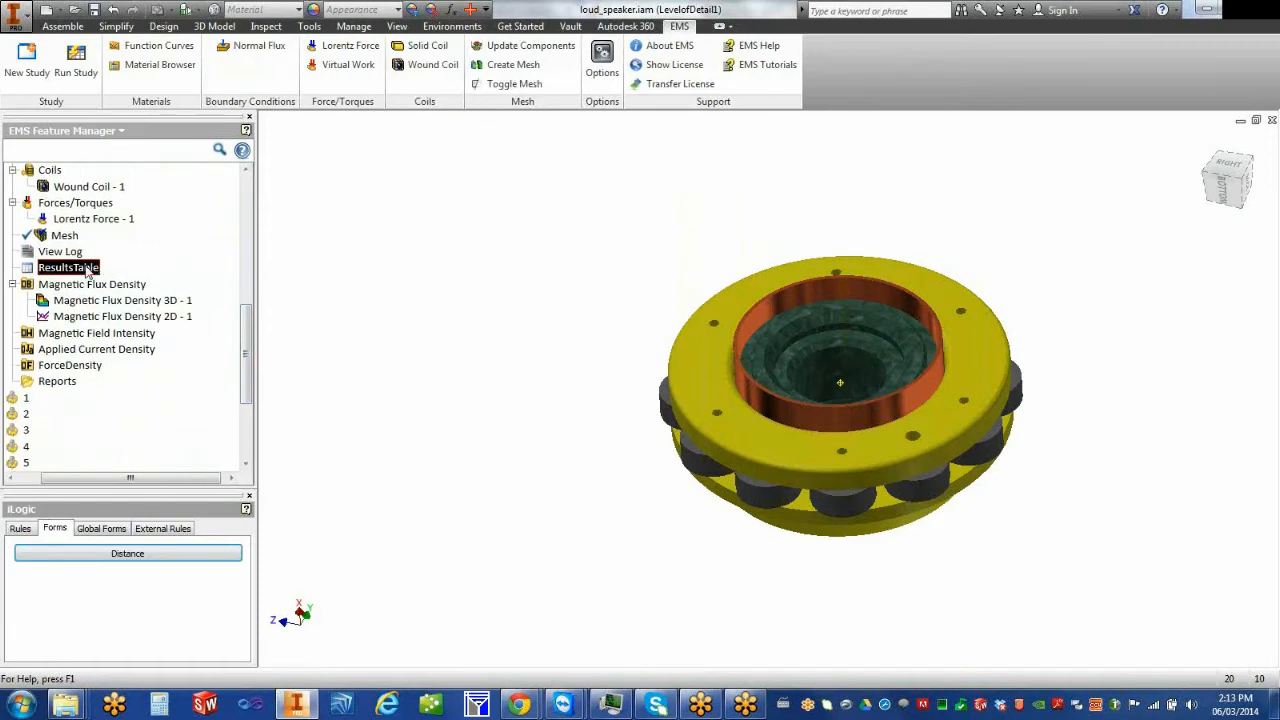
pyautogui.doubleClick(31, 272)
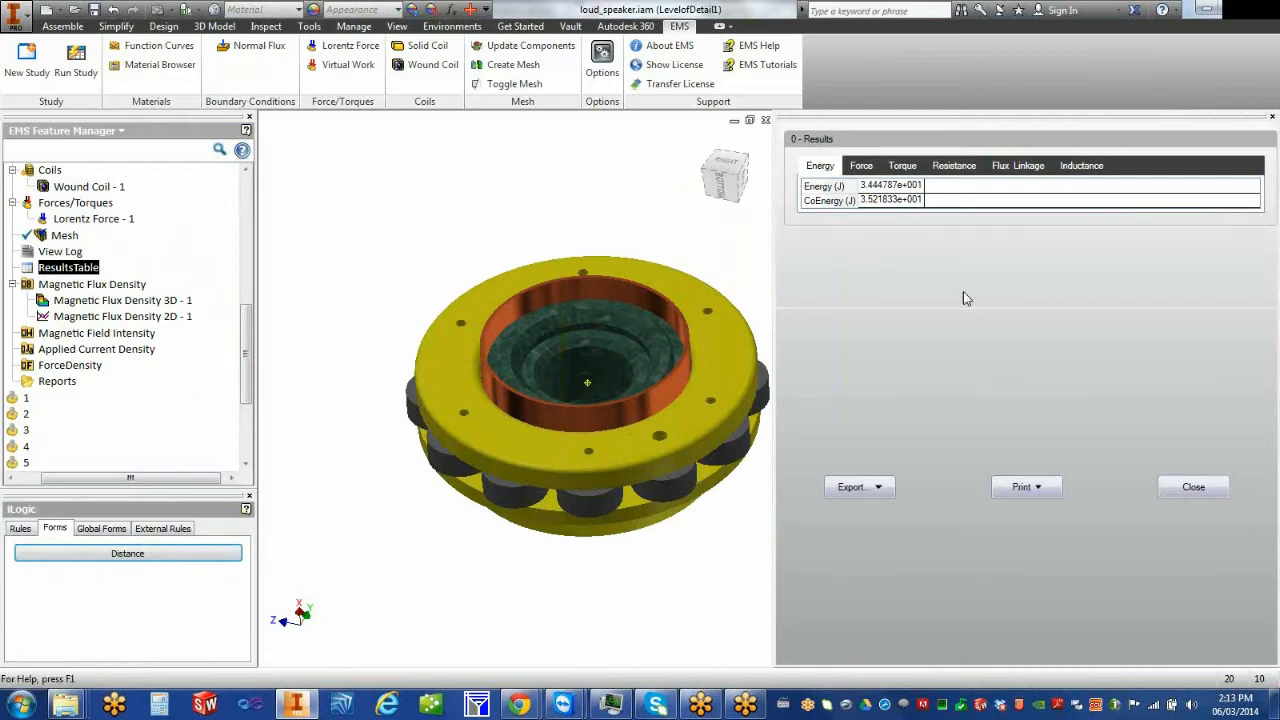
pyautogui.click(1192, 489)
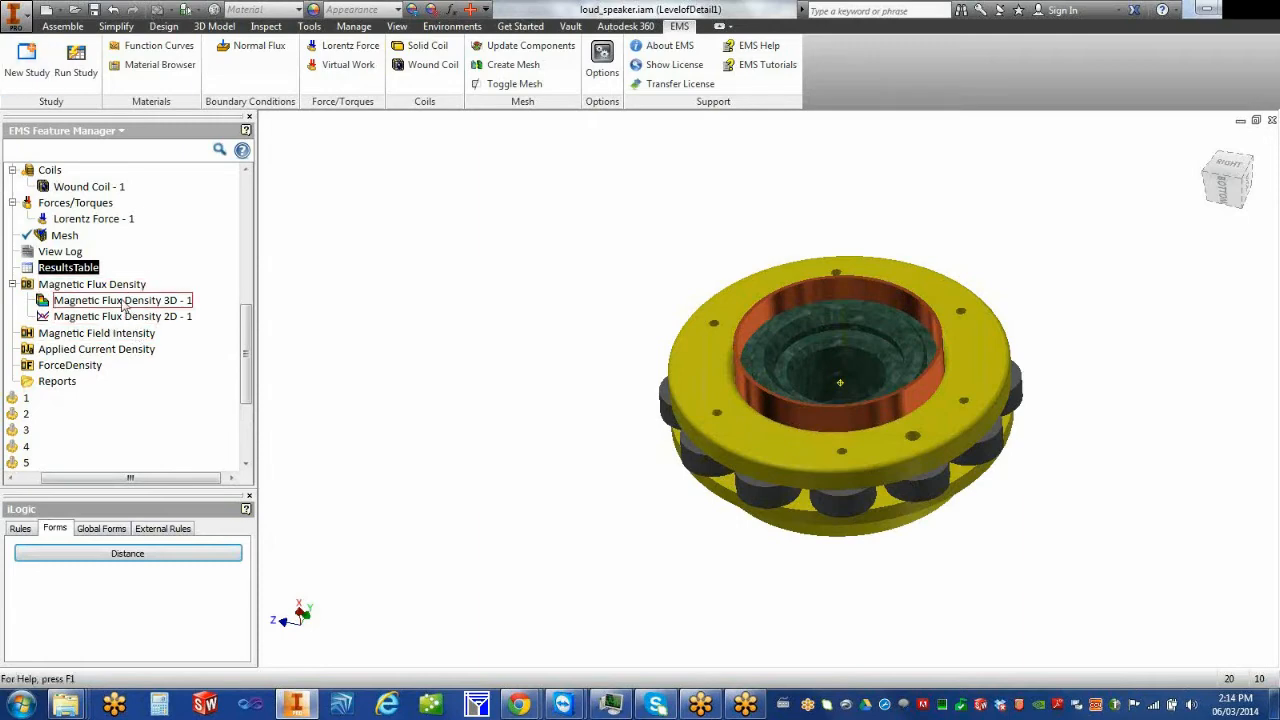
# Display the Magnetic Flux Density 3D - 1 plot of study 0 and enlarge its view across the graphics area
pyautogui.click(42, 304)
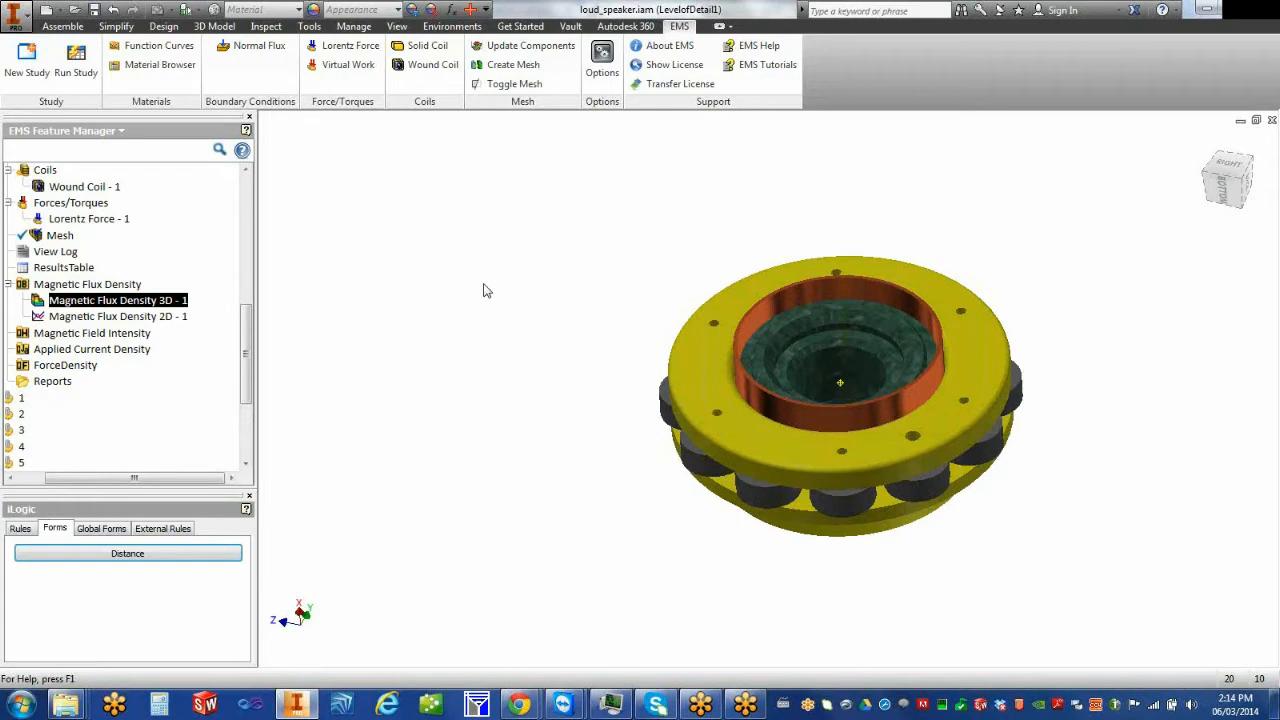
pyautogui.doubleClick(39, 303)
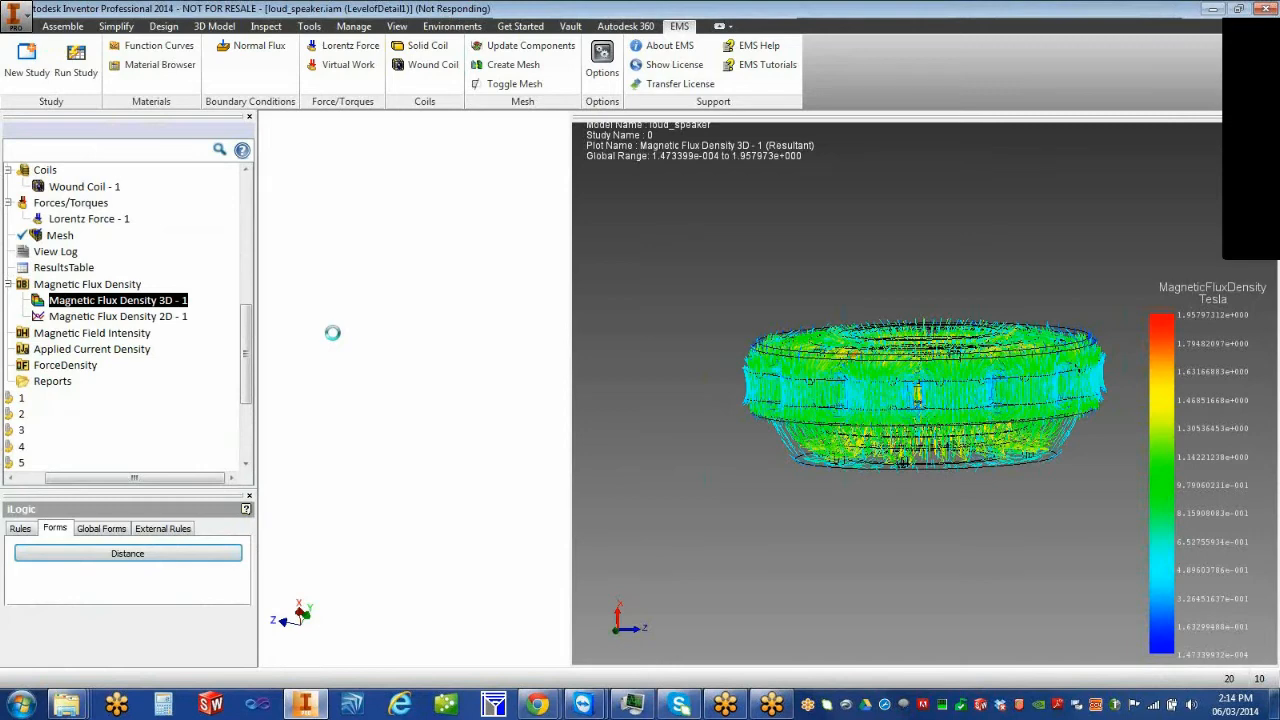
pyautogui.moveTo(523, 266); pyautogui.dragTo(184, 255)
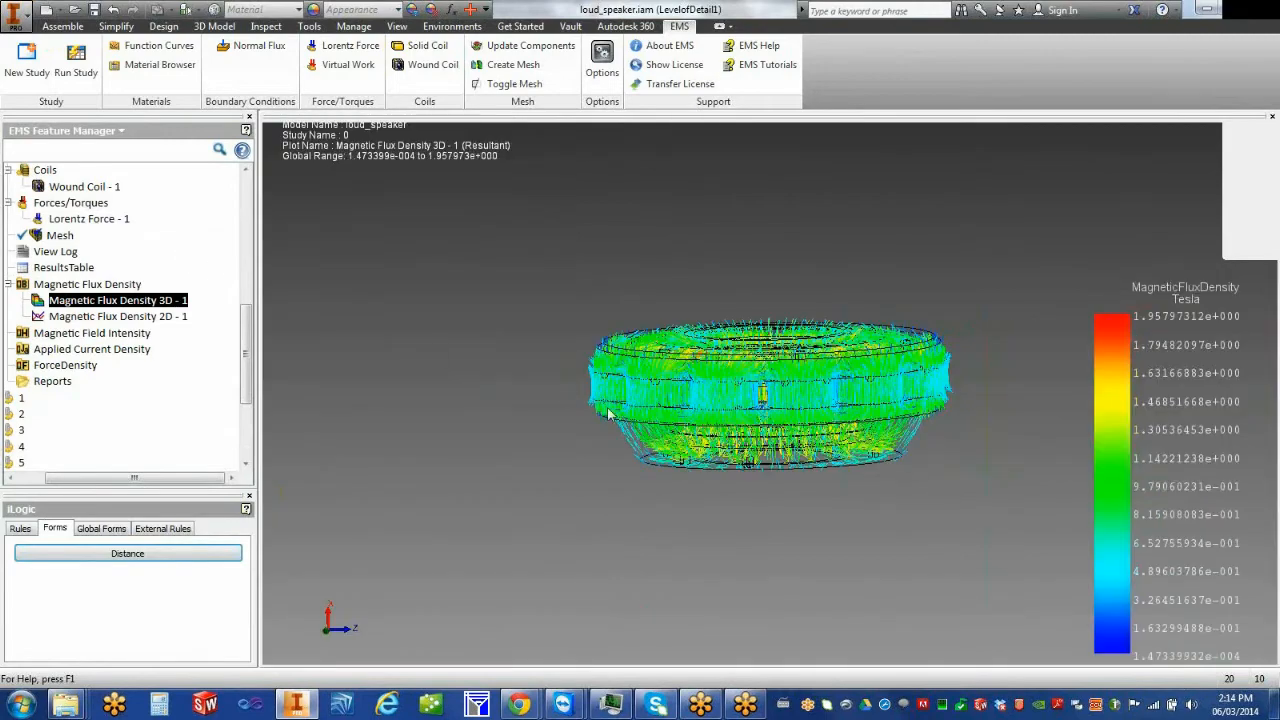
pyautogui.keyDown('shift'); pyautogui.moveTo(555, 390); pyautogui.dragTo(543, 438, button='middle'); pyautogui.keyUp('shift')
pyautogui.scroll(2, 799, 512)
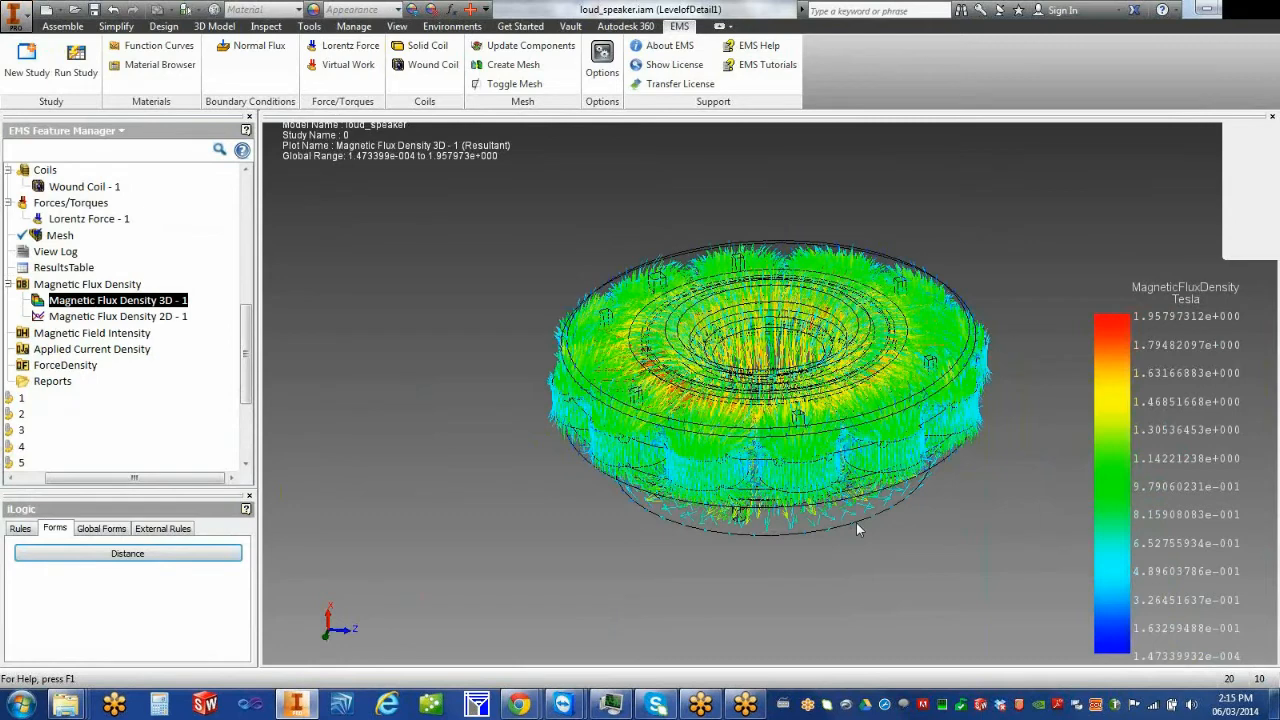
# Start section clipping on the Magnetic Flux Density 3D - 1 plot using the second preset plane, and turn off the Model origin display
pyautogui.click(148, 299)
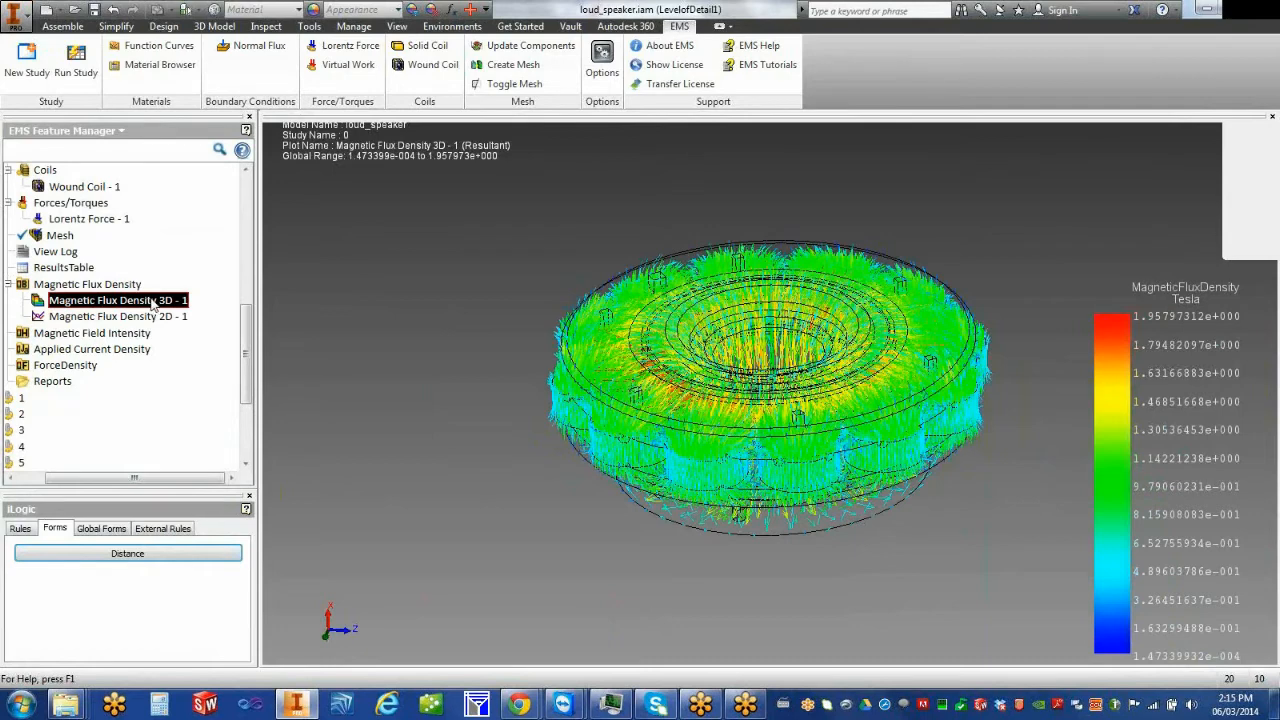
pyautogui.rightClick(152, 302)
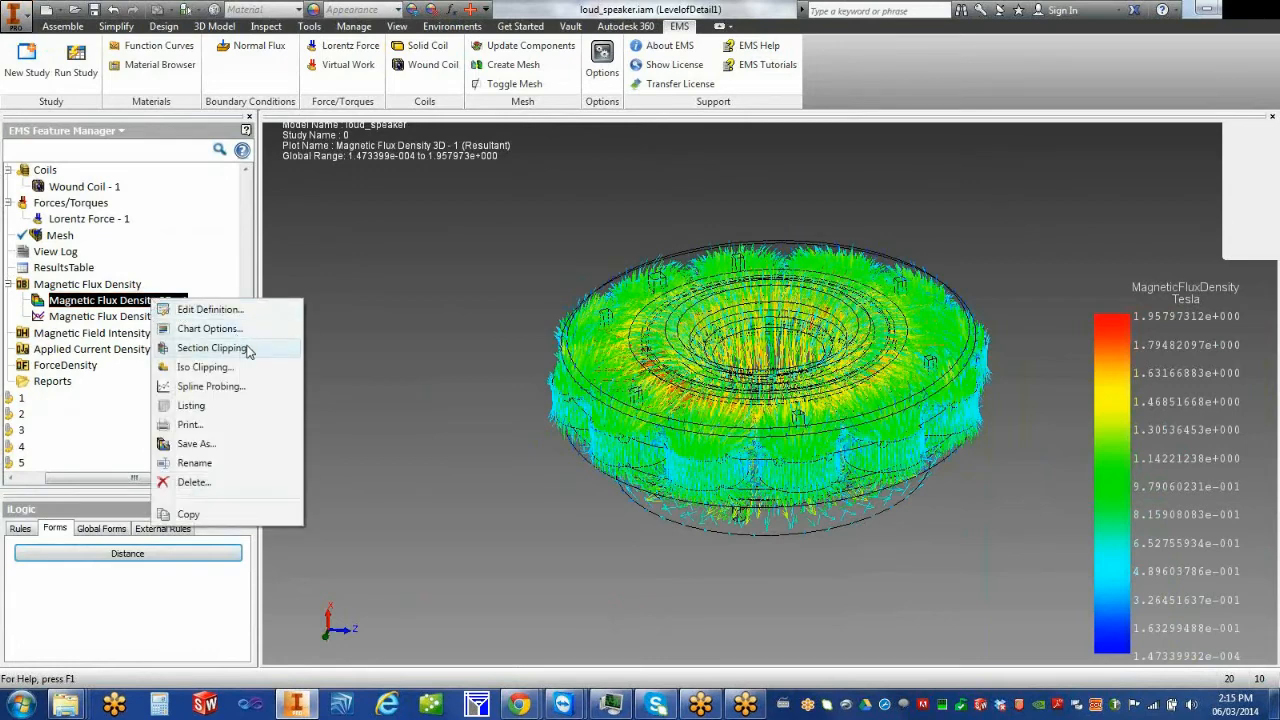
pyautogui.click(212, 348)
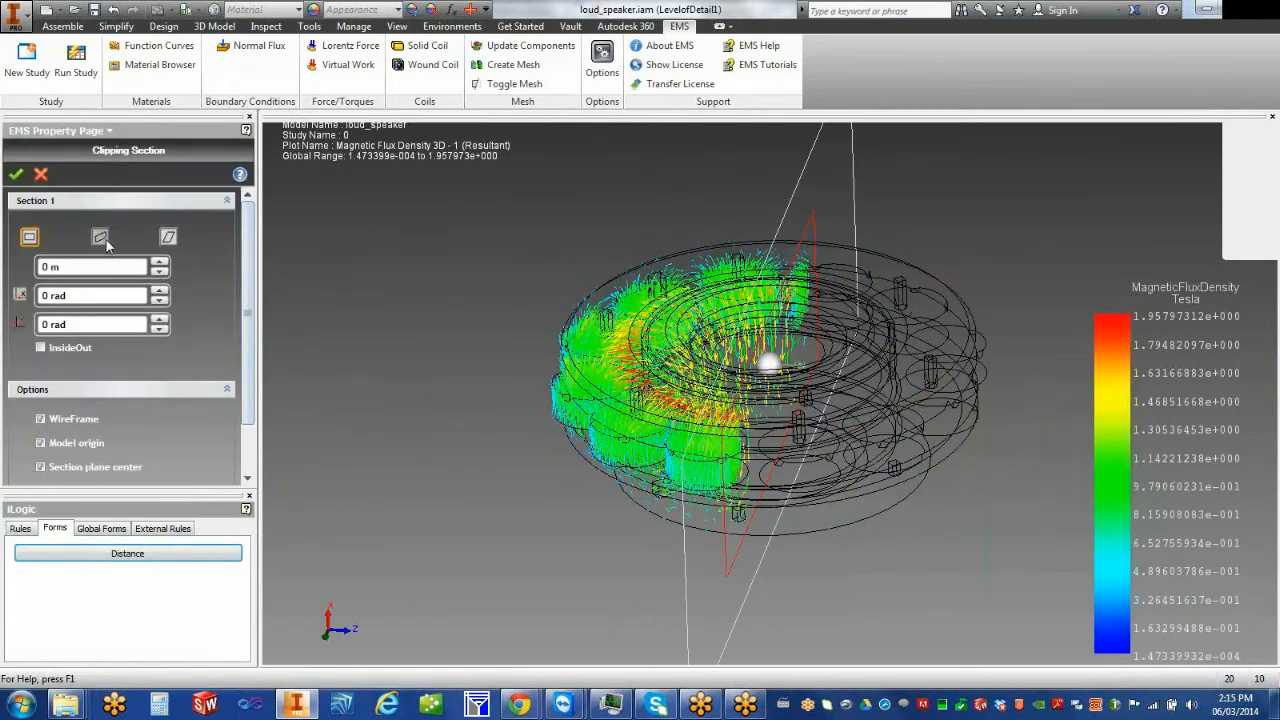
pyautogui.click(100, 238)
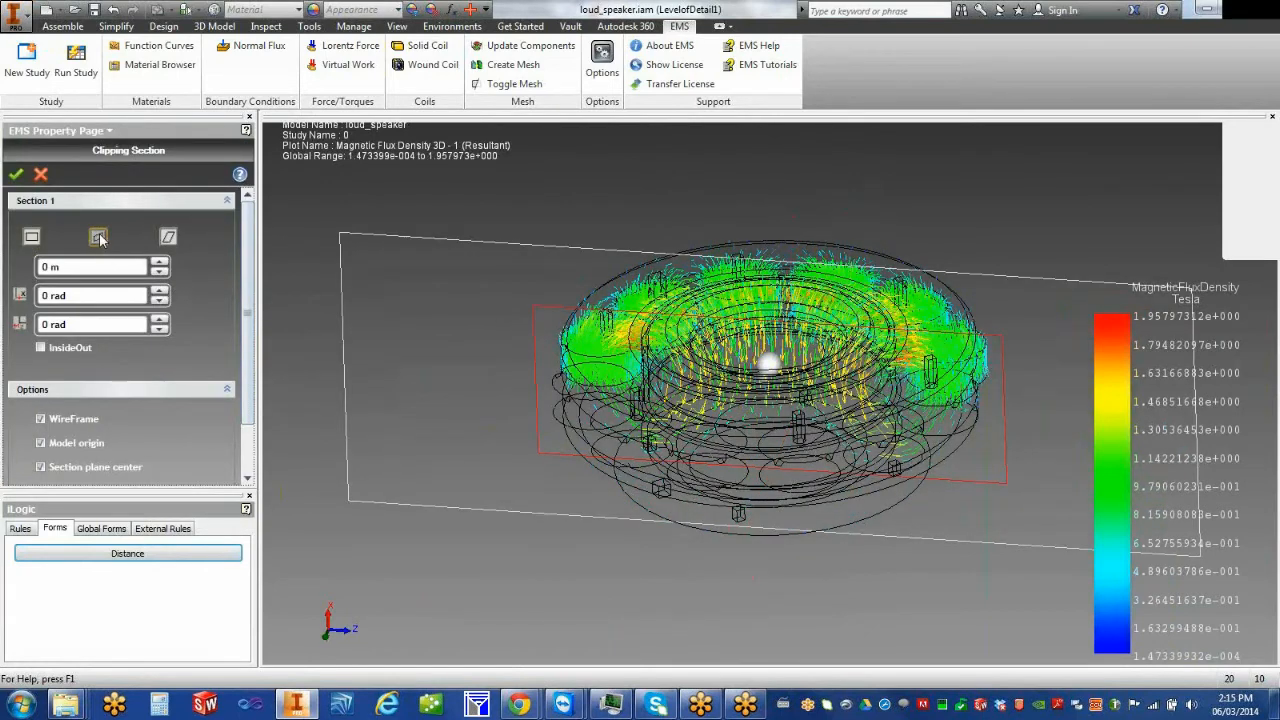
pyautogui.keyDown('shift'); pyautogui.moveTo(430, 397); pyautogui.dragTo(432, 428, button='middle'); pyautogui.keyUp('shift')
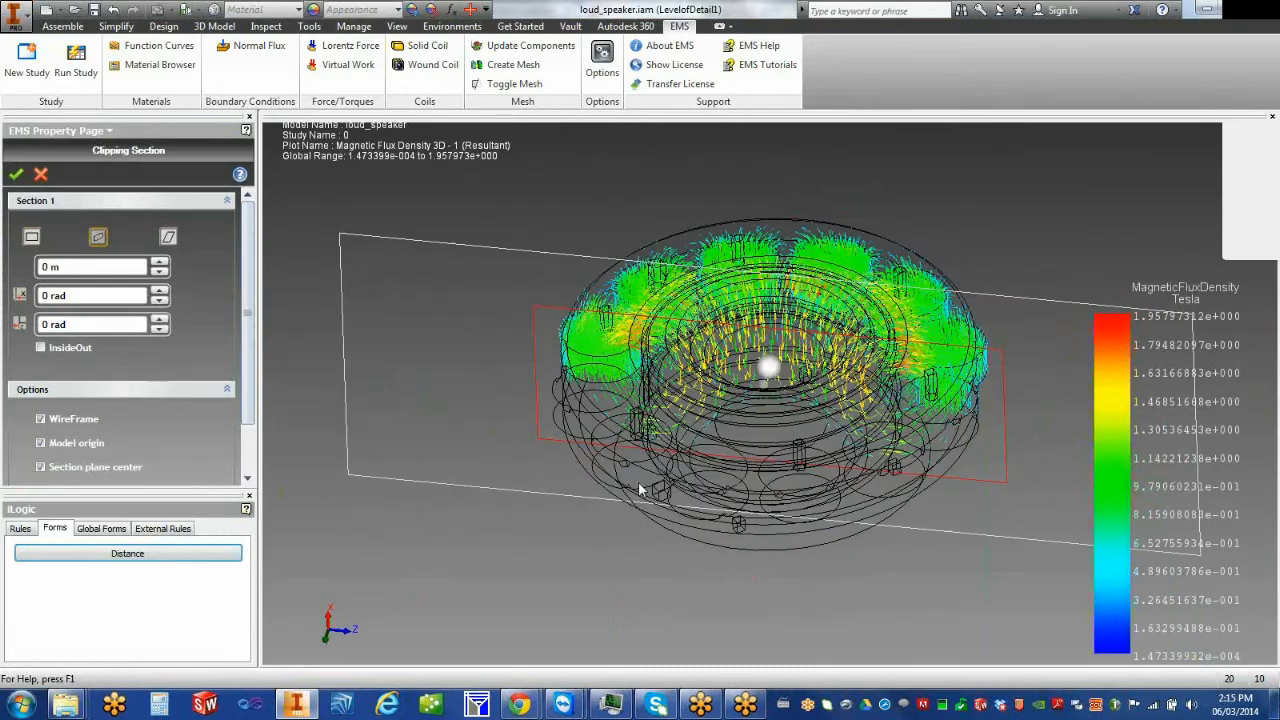
pyautogui.scroll(-1, 640, 488)
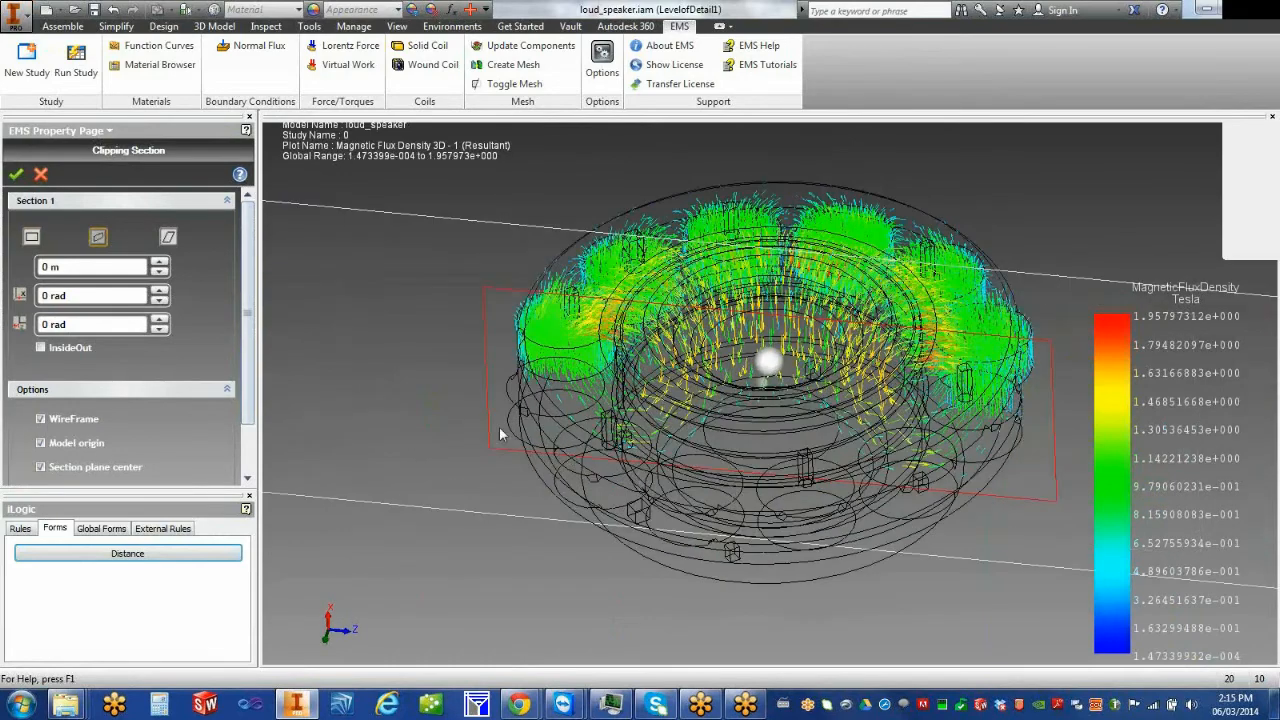
pyautogui.click(40, 443)
pyautogui.keyDown('shift'); pyautogui.moveTo(574, 500); pyautogui.dragTo(572, 485, button='middle'); pyautogui.keyUp('shift')
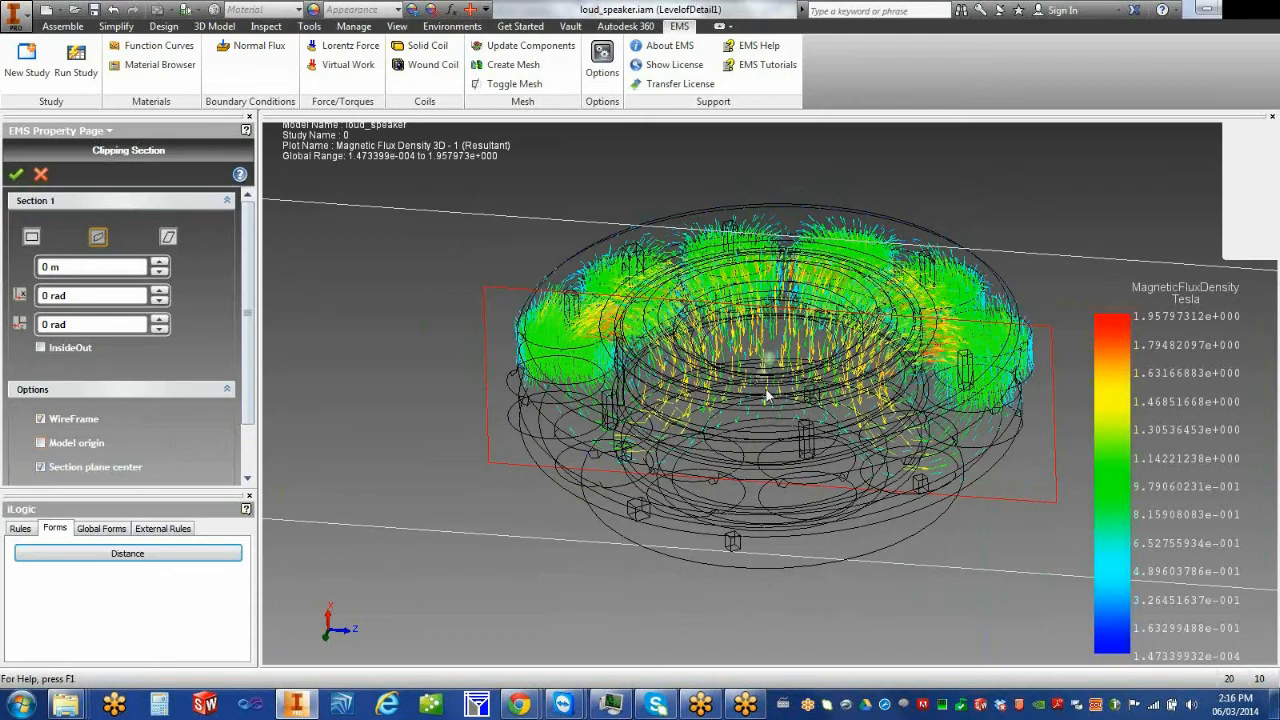
# Shift the section plane toward the rear of the loudspeaker to clip away more of the flux vectors
pyautogui.scroll(1, 607, 361)
pyautogui.scroll(1, 560, 385)
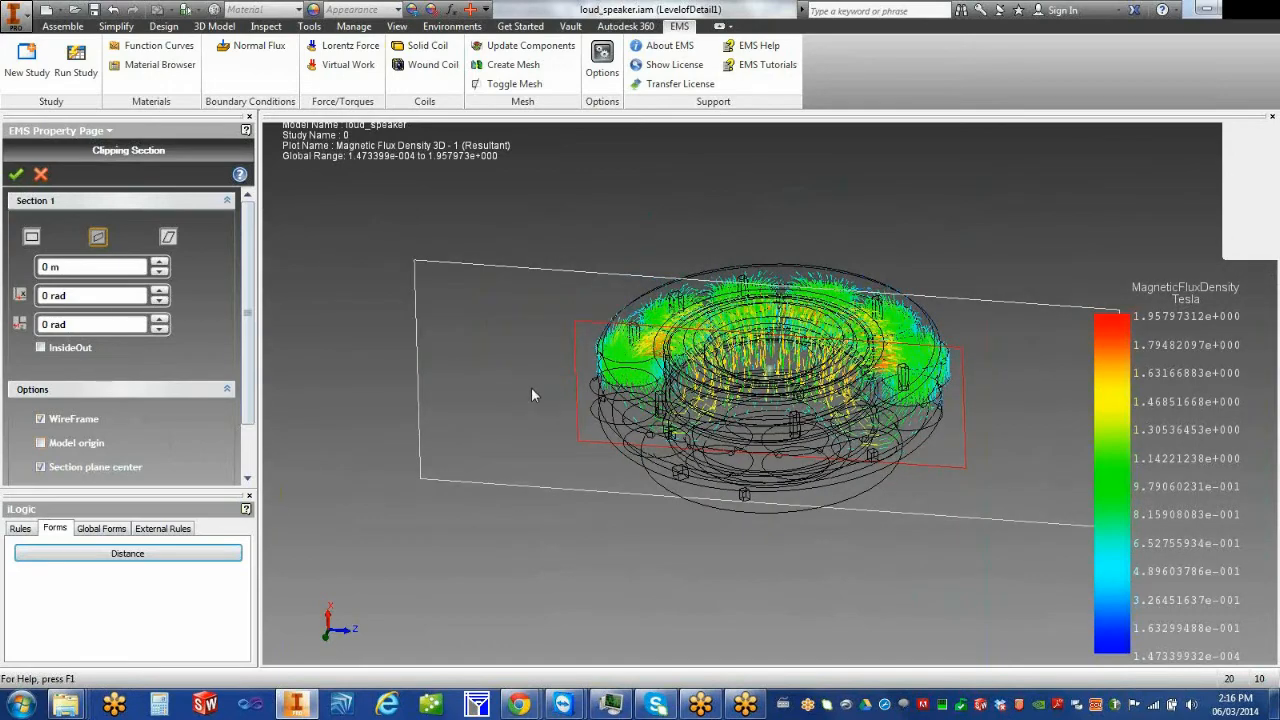
pyautogui.scroll(1, 530, 393)
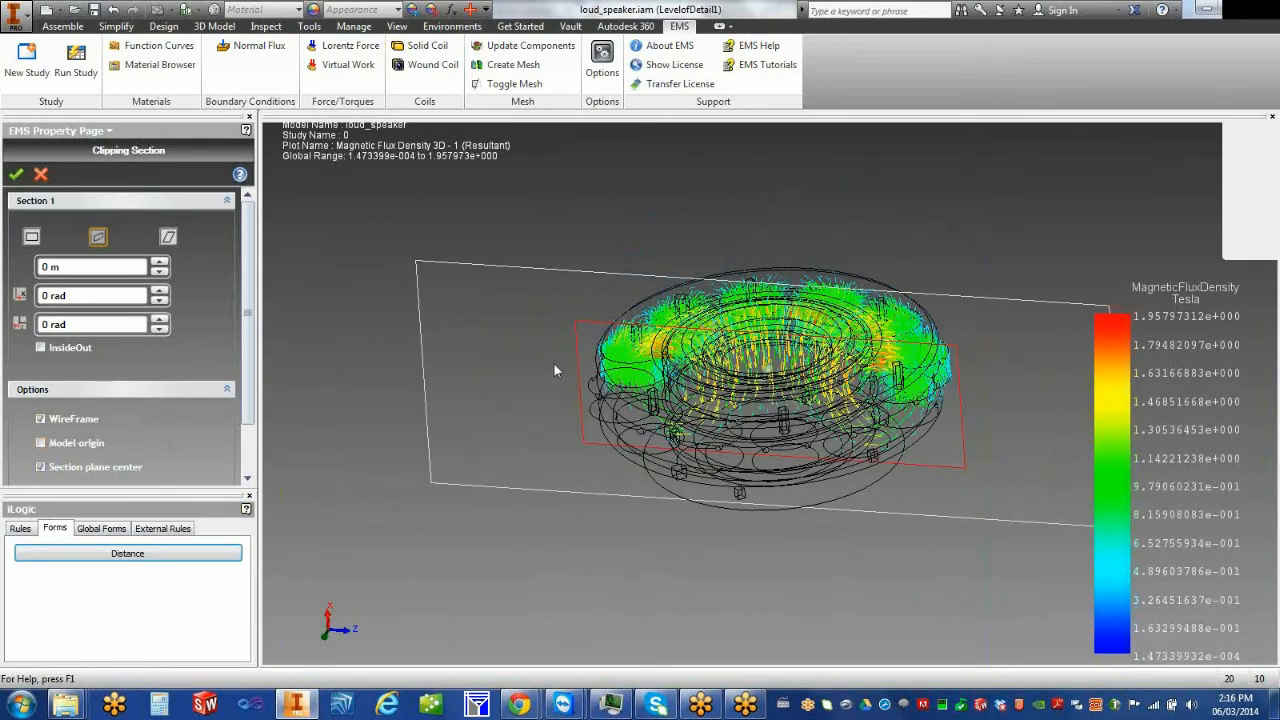
pyautogui.moveTo(579, 353); pyautogui.dragTo(684, 236)
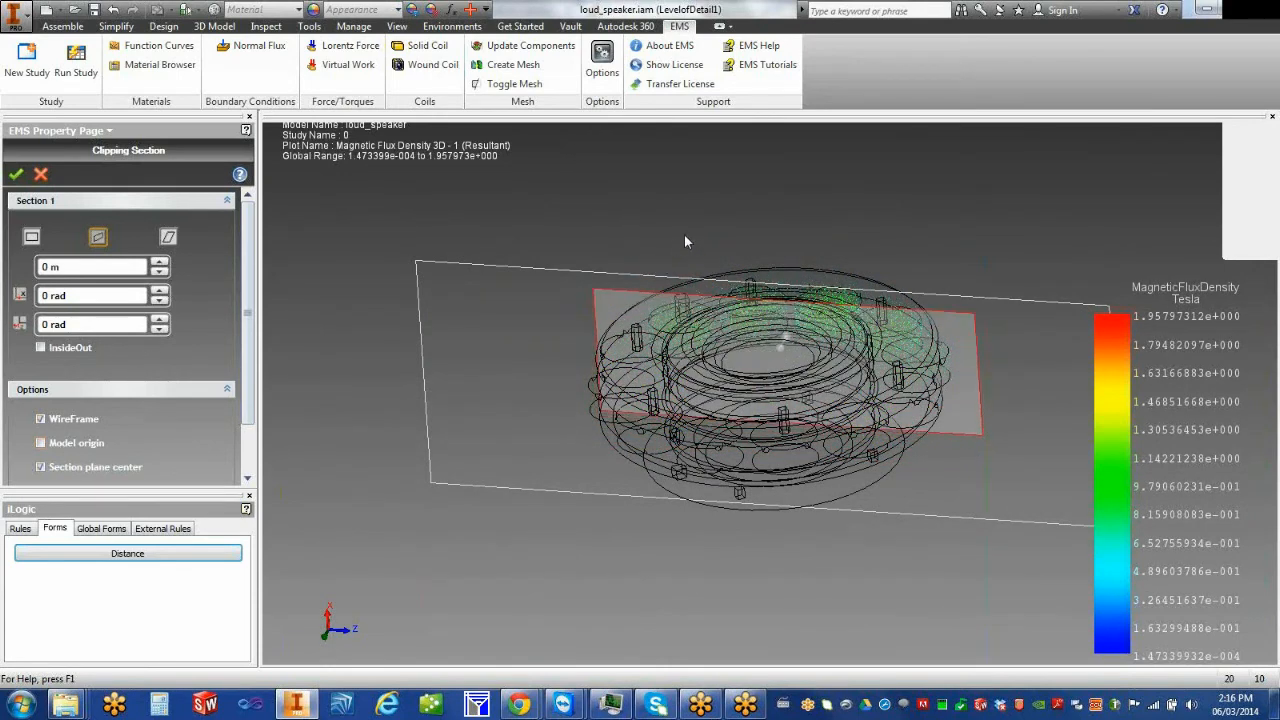
pyautogui.moveTo(587, 456)
pyautogui.keyDown('shift'); pyautogui.mouseDown(button='middle')
pyautogui.moveTo(589, 430)
pyautogui.moveTo(590, 443)
pyautogui.mouseUp(button='middle'); pyautogui.keyUp('shift')
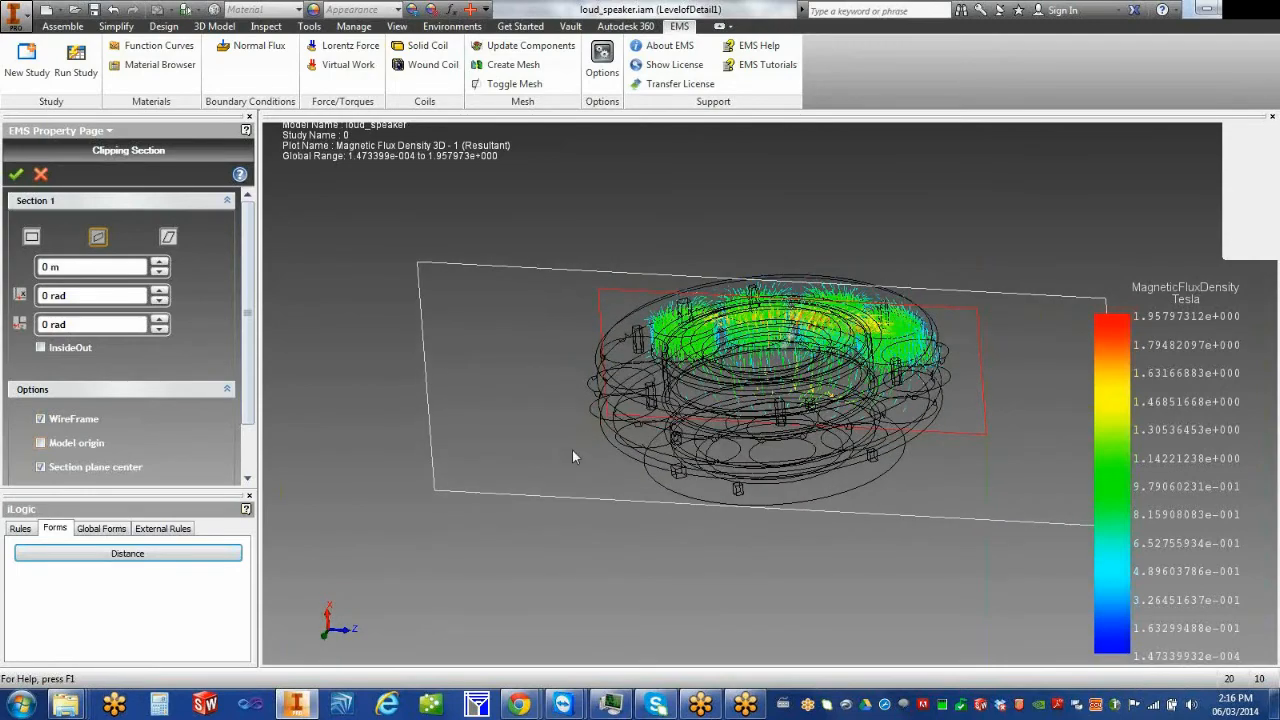
# Switch InsideOut on and off again to compare the two clipped halves of the flux plot
pyautogui.moveTo(248, 410); pyautogui.dragTo(255, 348)
pyautogui.moveTo(250, 416); pyautogui.dragTo(249, 384)
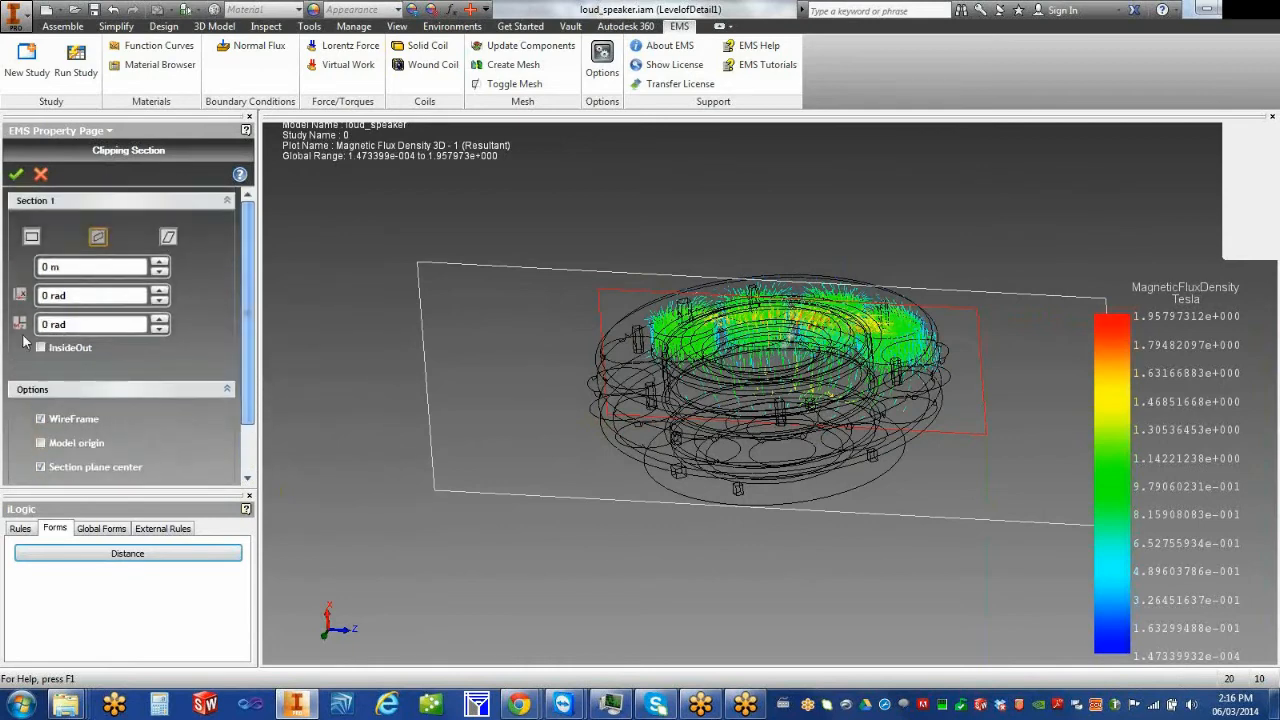
pyautogui.click(41, 349)
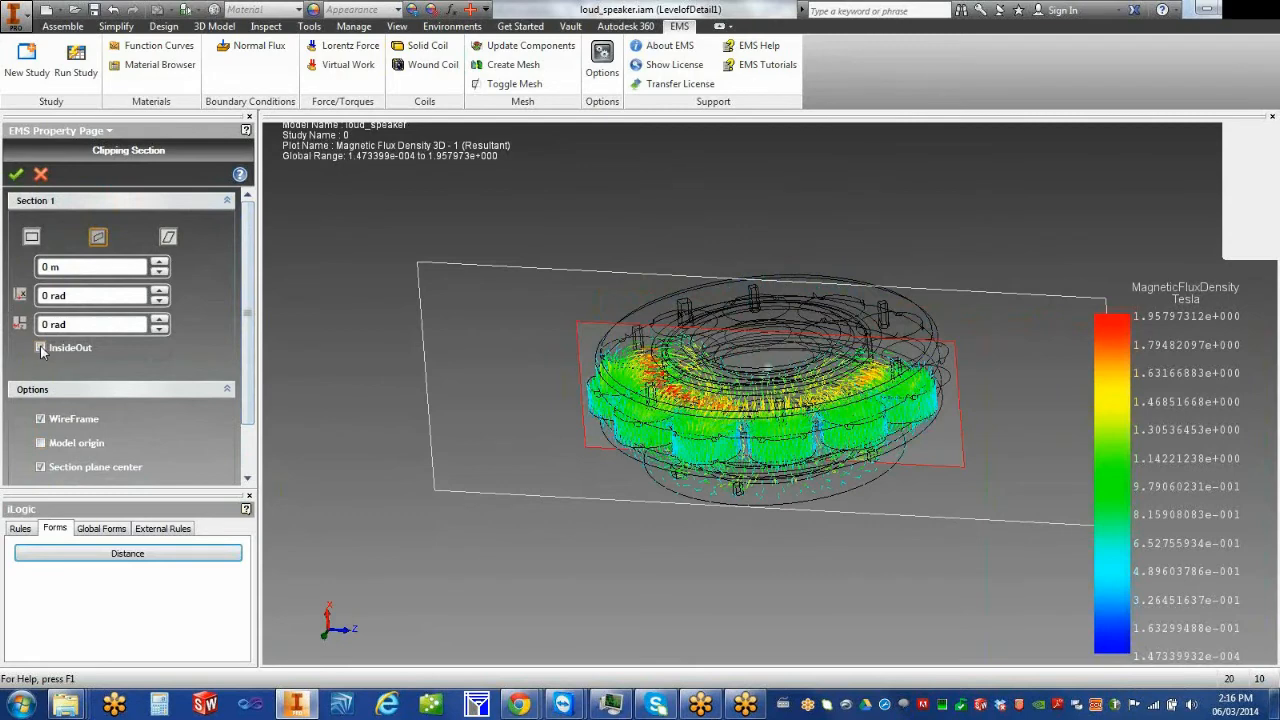
pyautogui.click(41, 349)
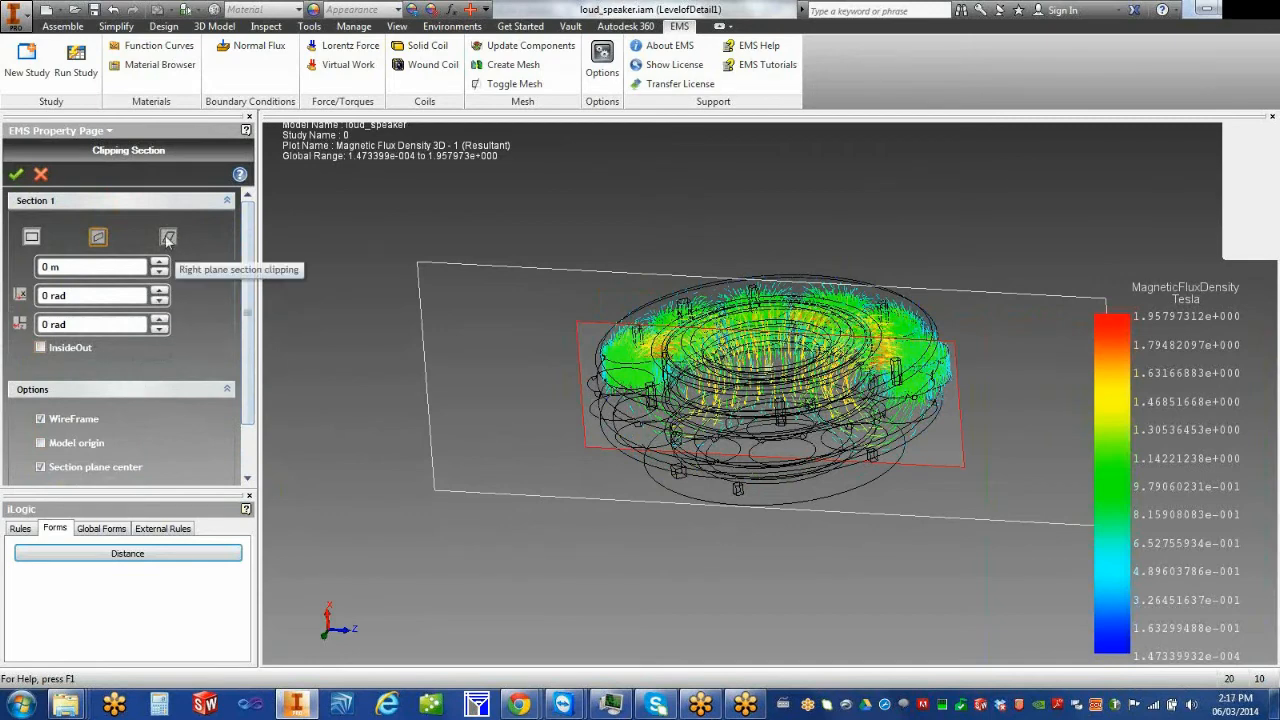
# Close the iLogic panel, rotate the section plane to about 0.1396 rad and 0.0698 rad in its two angles, and accept the clipping
pyautogui.click(249, 496)
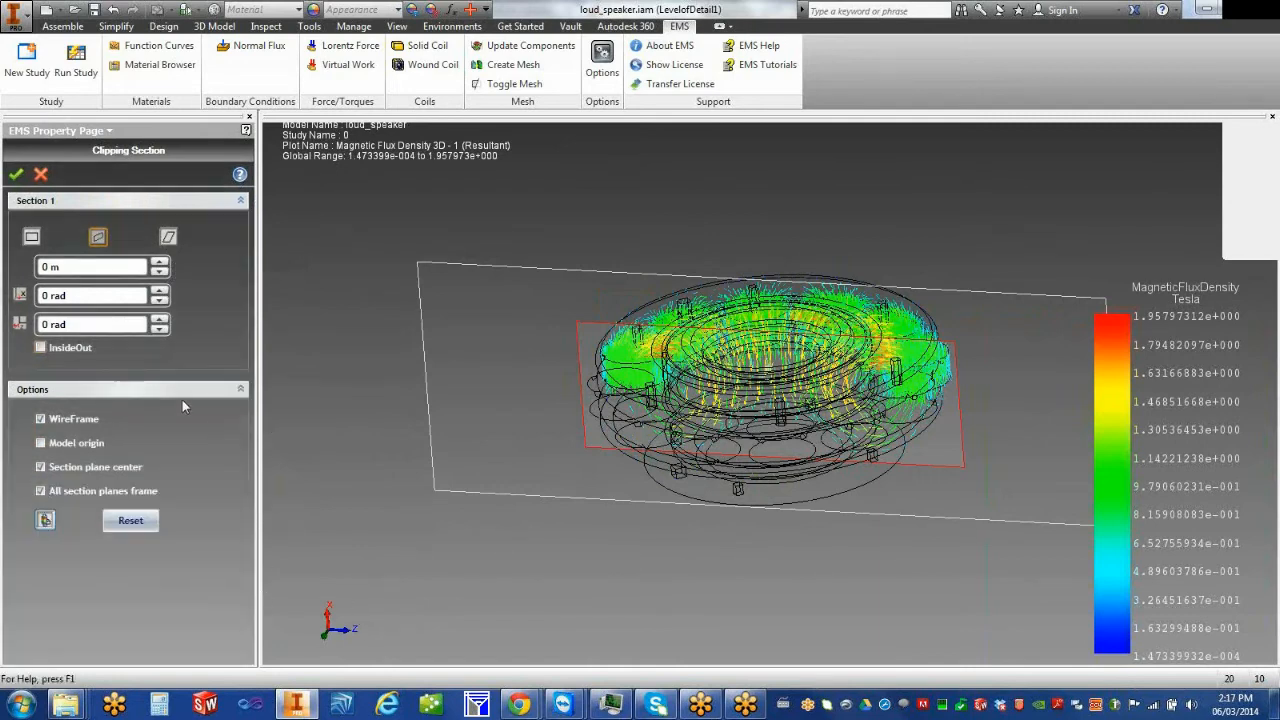
pyautogui.click(241, 390)
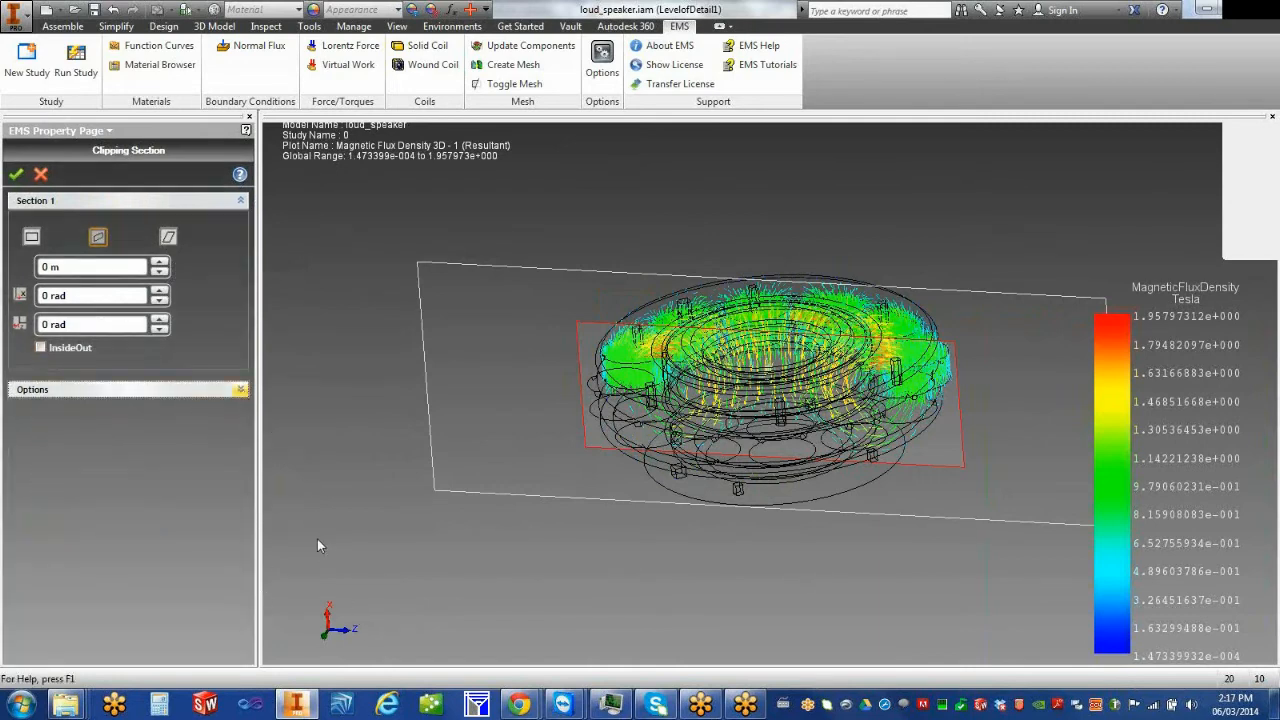
pyautogui.click(160, 292)
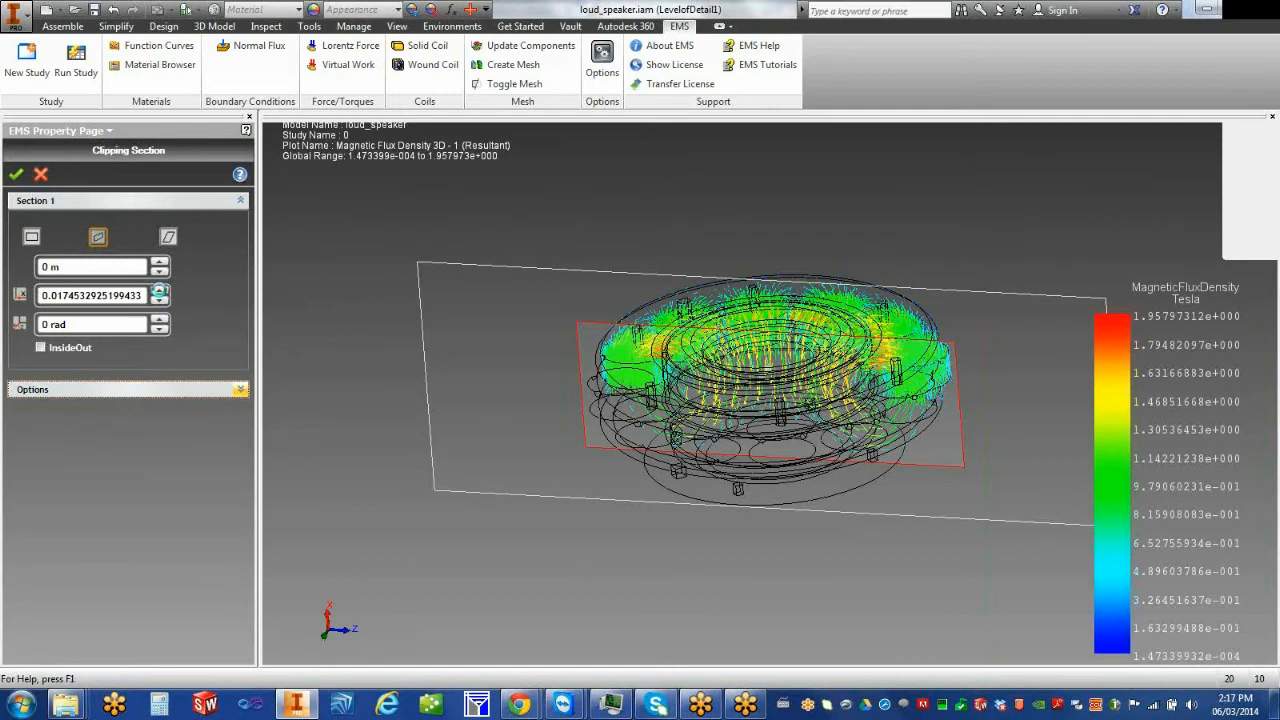
pyautogui.click(160, 291)
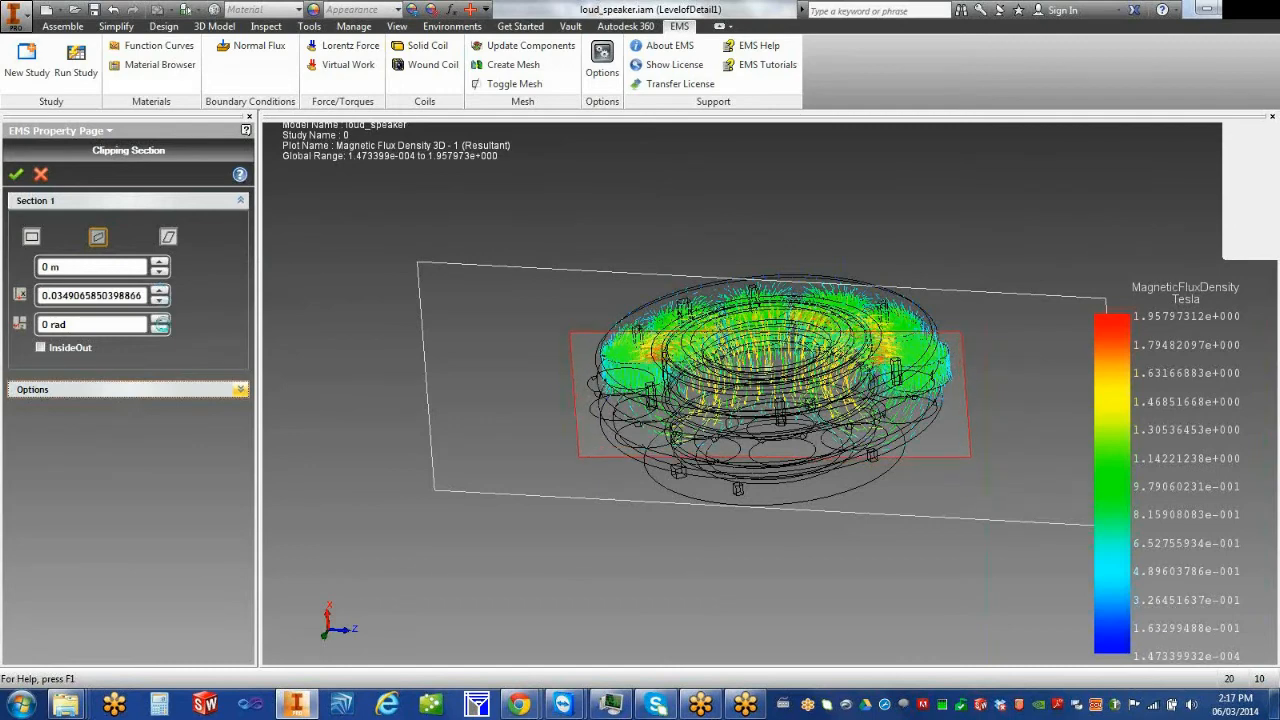
pyautogui.click(159, 320)
pyautogui.click(159, 320)
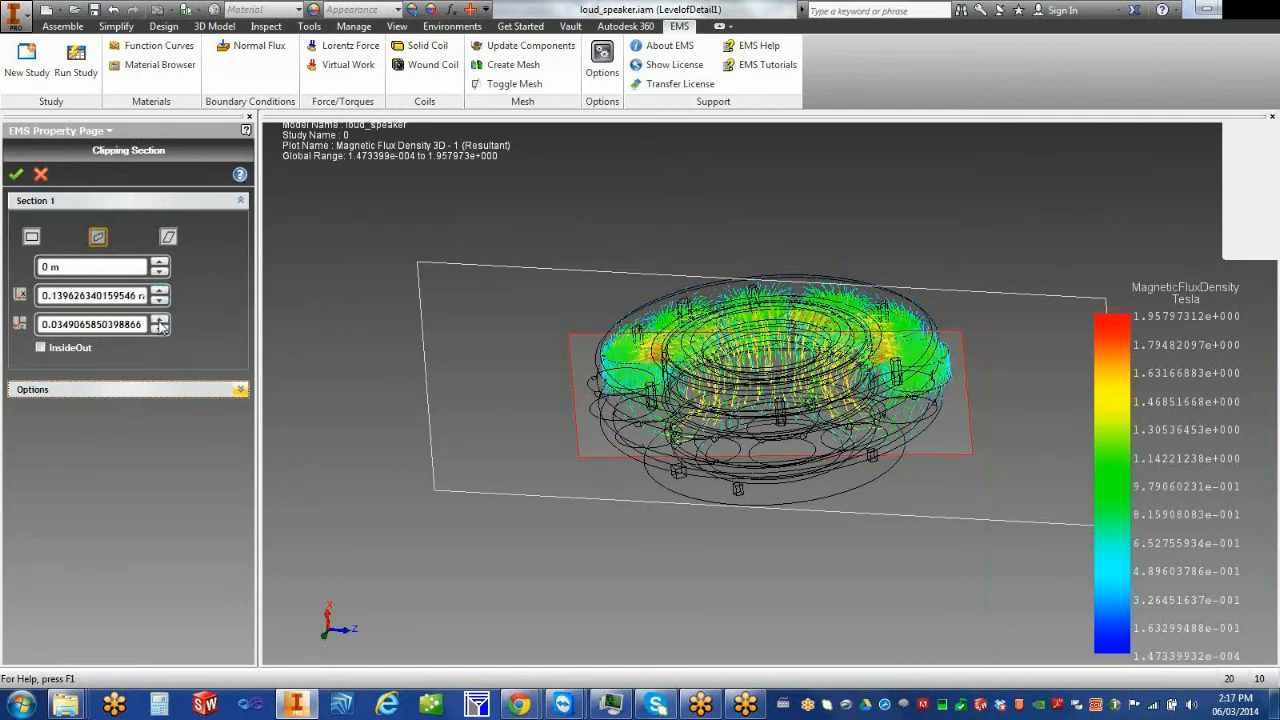
pyautogui.click(159, 321)
pyautogui.click(159, 321)
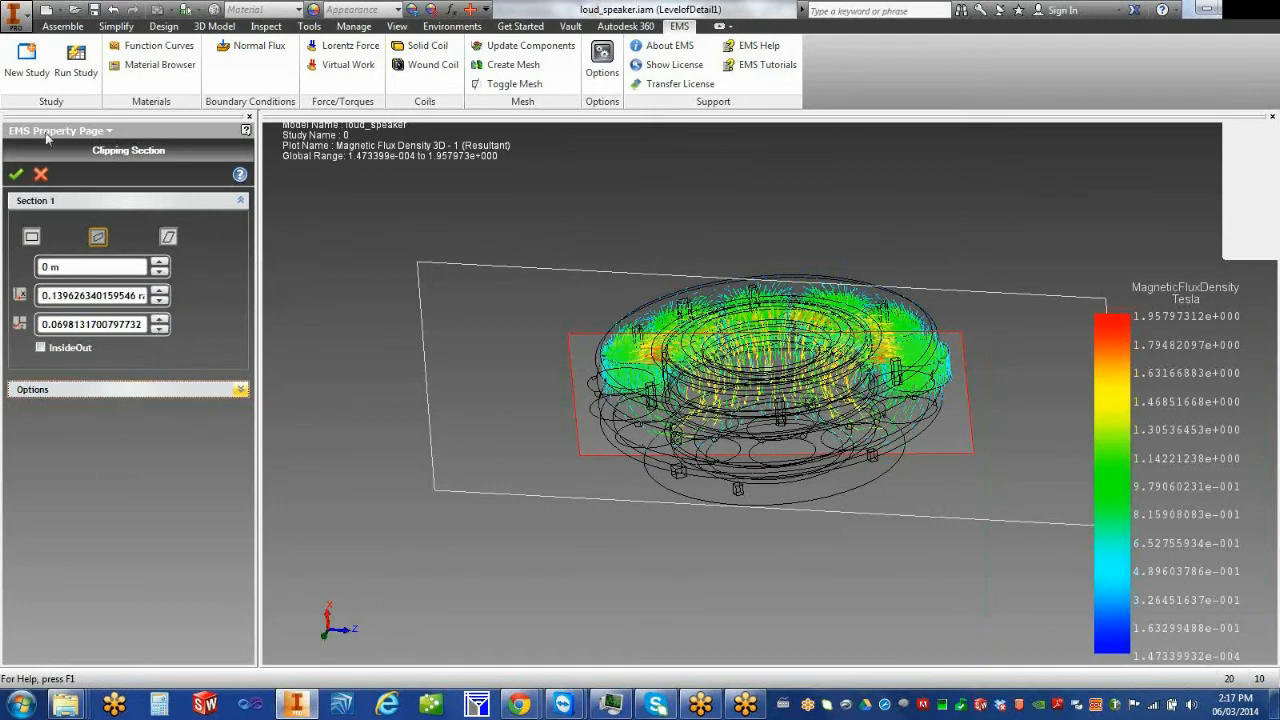
pyautogui.click(15, 176)
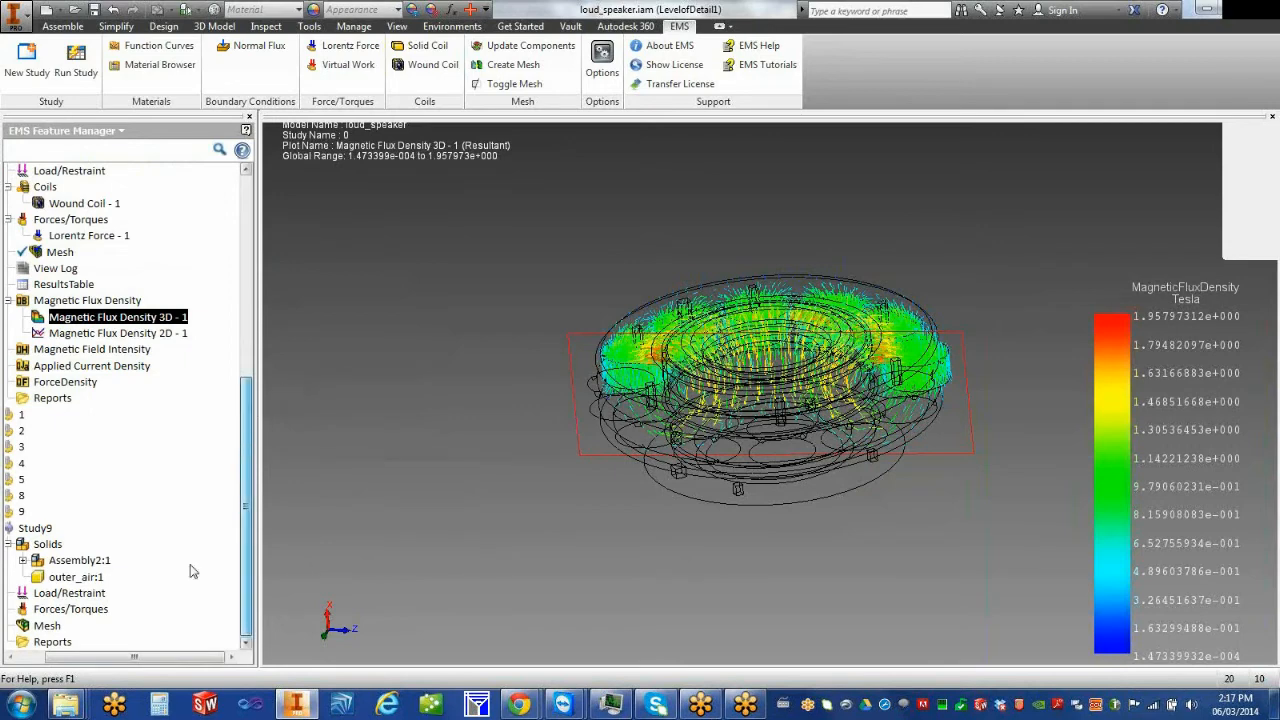
# Expand study 1, show its mesh, and narrow the plot view to inspect the meshed loudspeaker beside it
pyautogui.moveTo(163, 657); pyautogui.dragTo(98, 654)
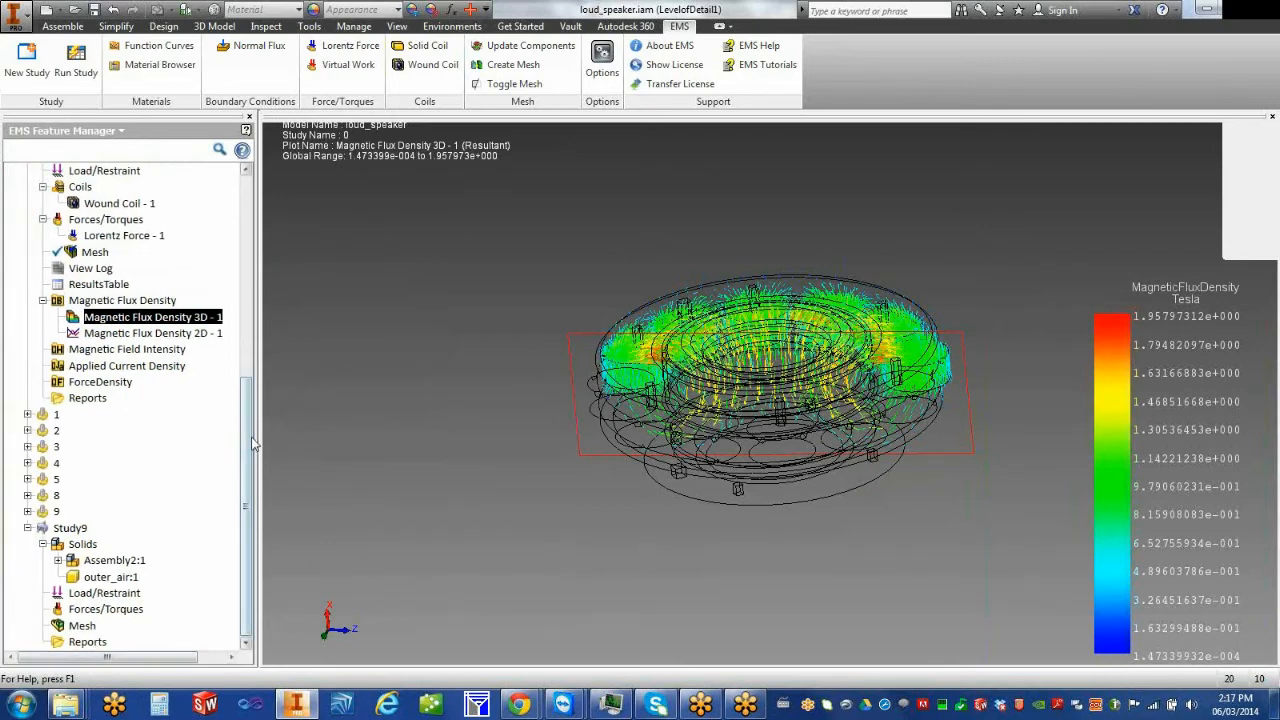
pyautogui.click(28, 414)
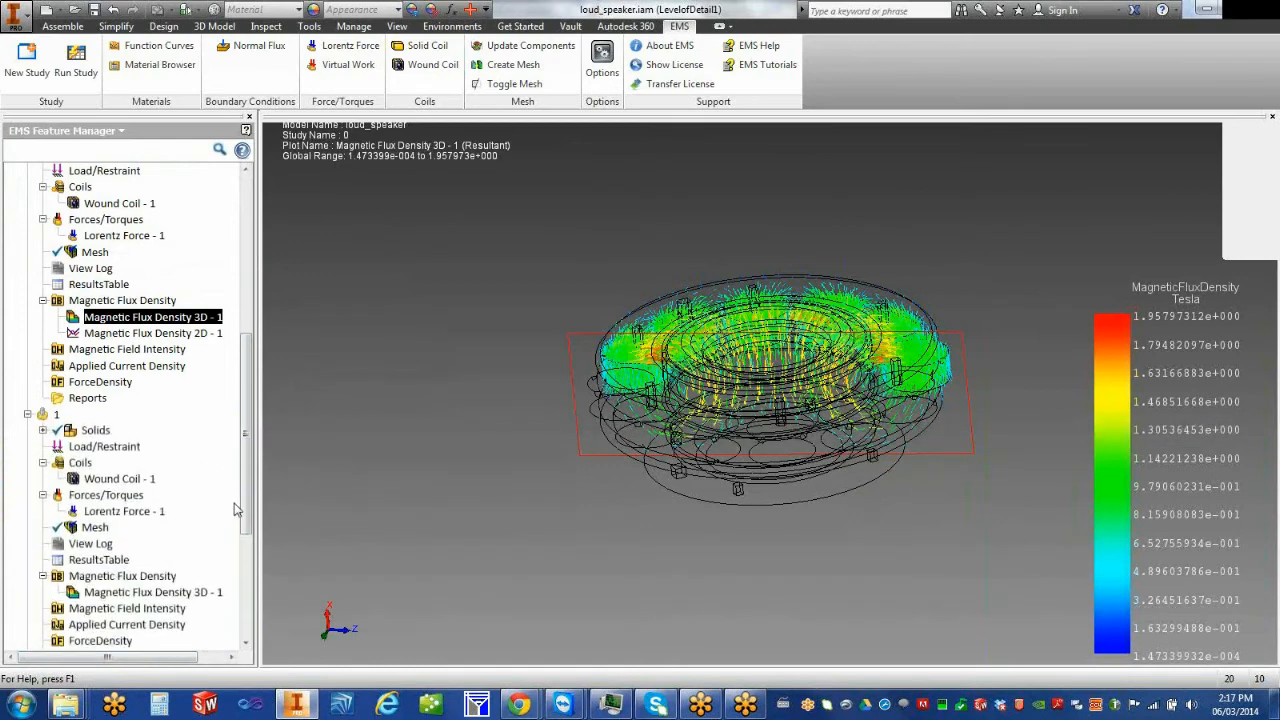
pyautogui.moveTo(250, 505); pyautogui.dragTo(250, 592)
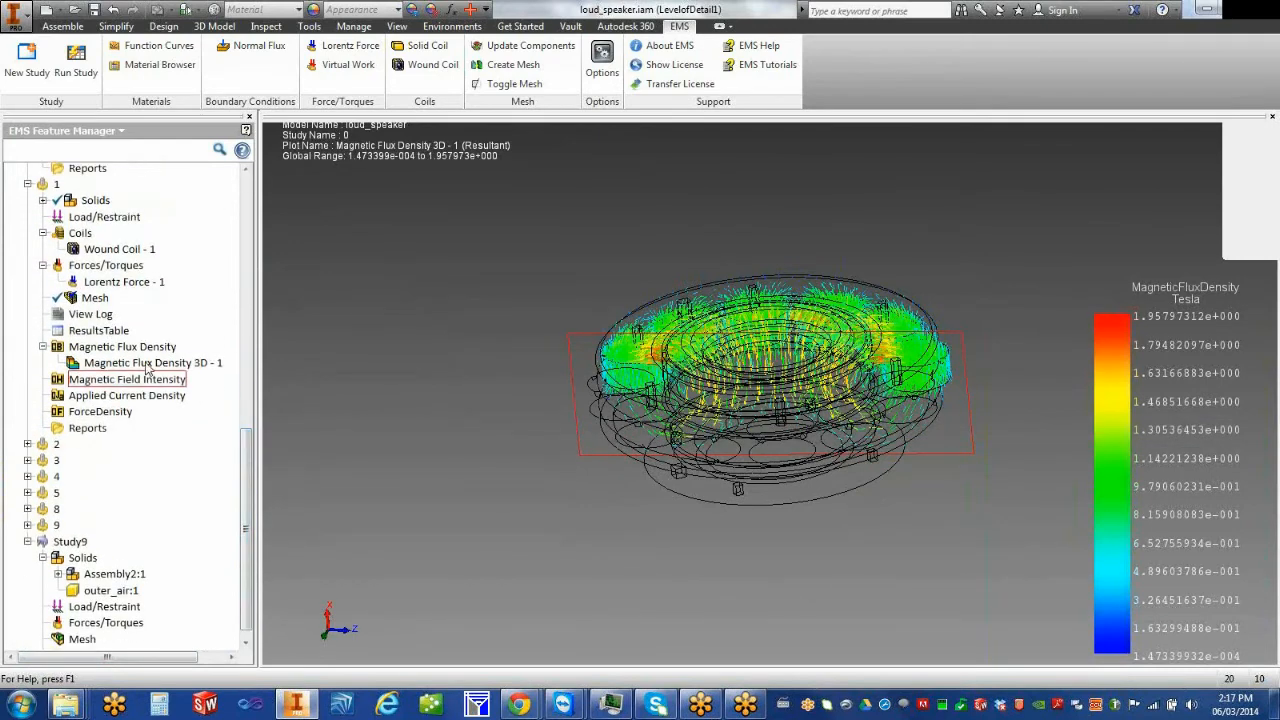
pyautogui.click(92, 299)
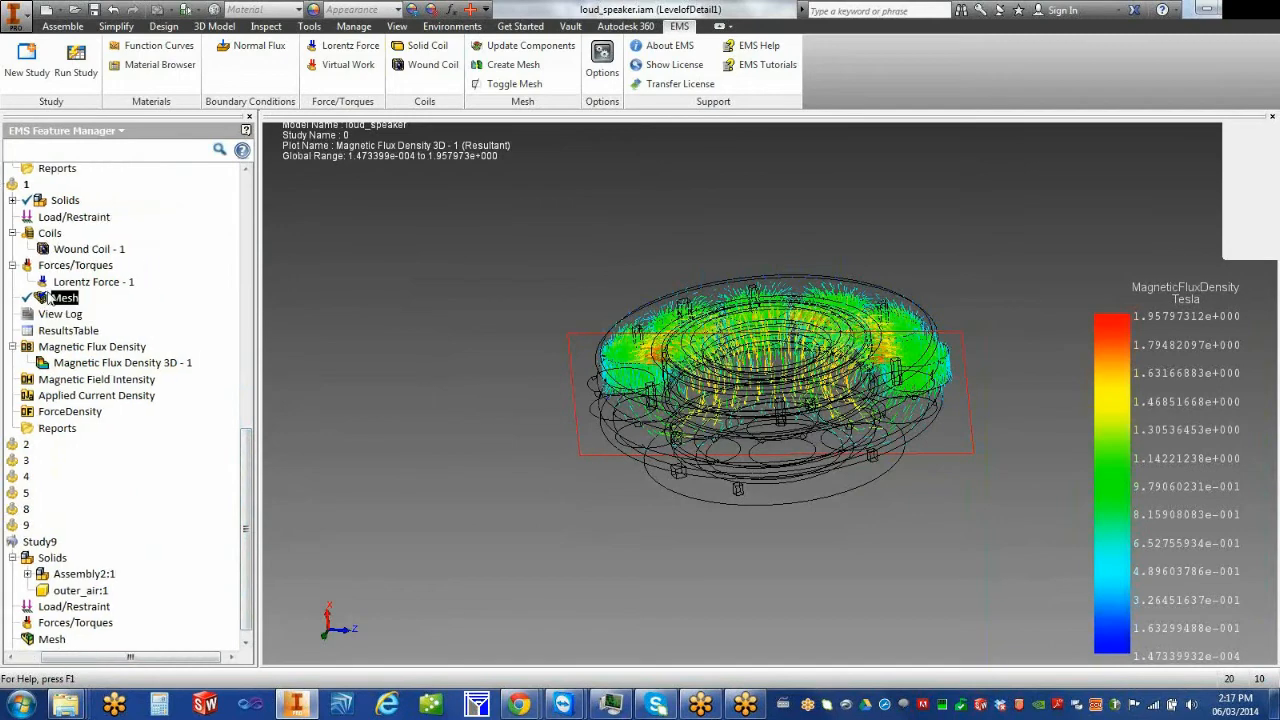
pyautogui.rightClick(70, 300)
pyautogui.click(125, 344)
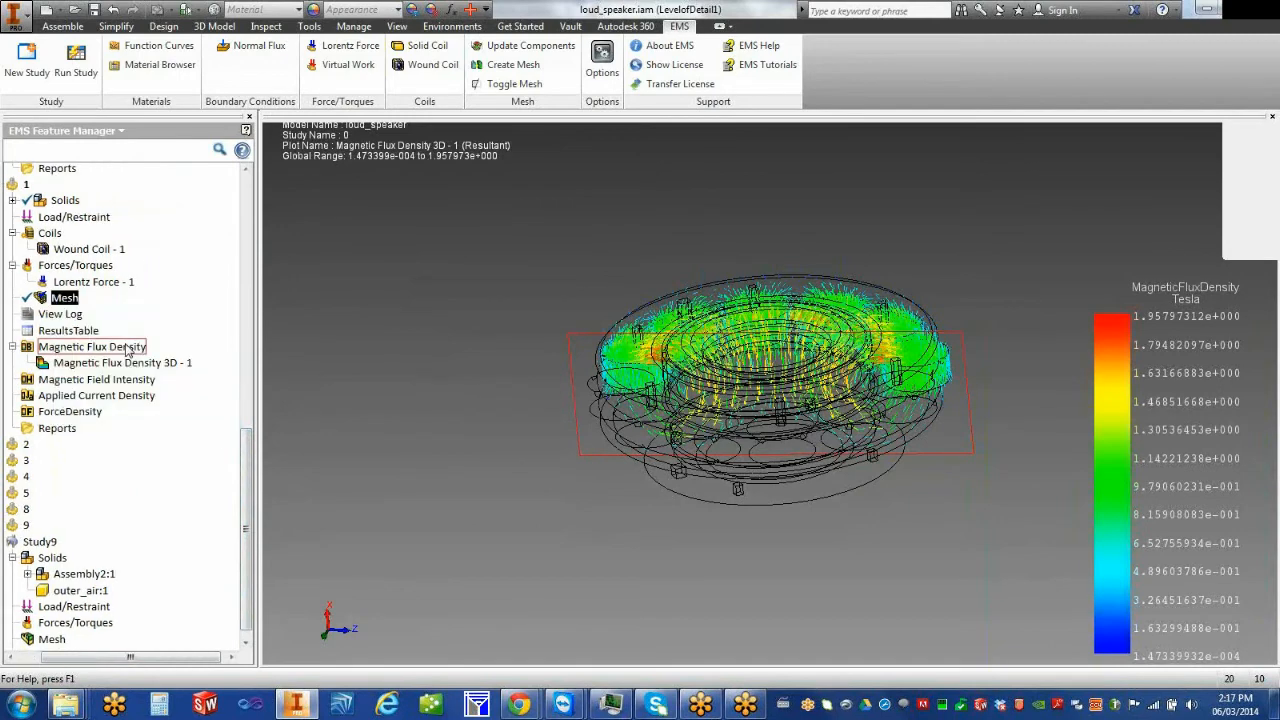
pyautogui.click(670, 460)
pyautogui.click(513, 84)
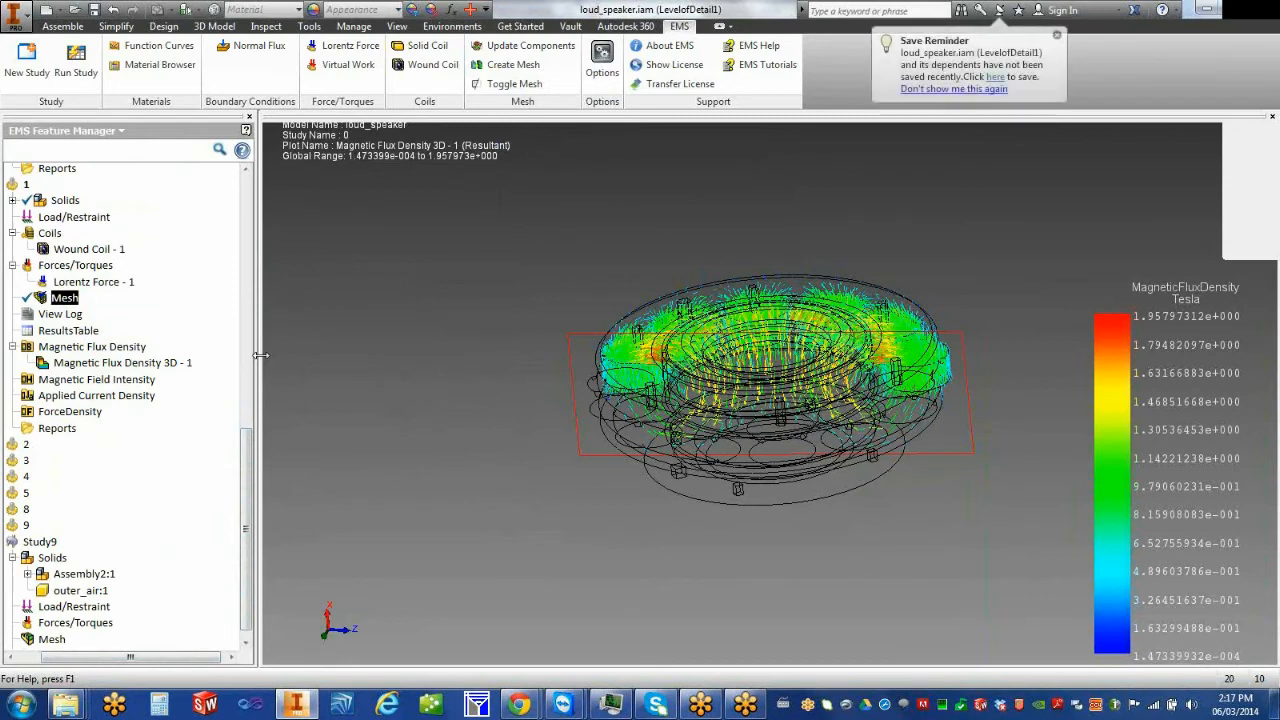
pyautogui.moveTo(260, 355); pyautogui.dragTo(730, 390)
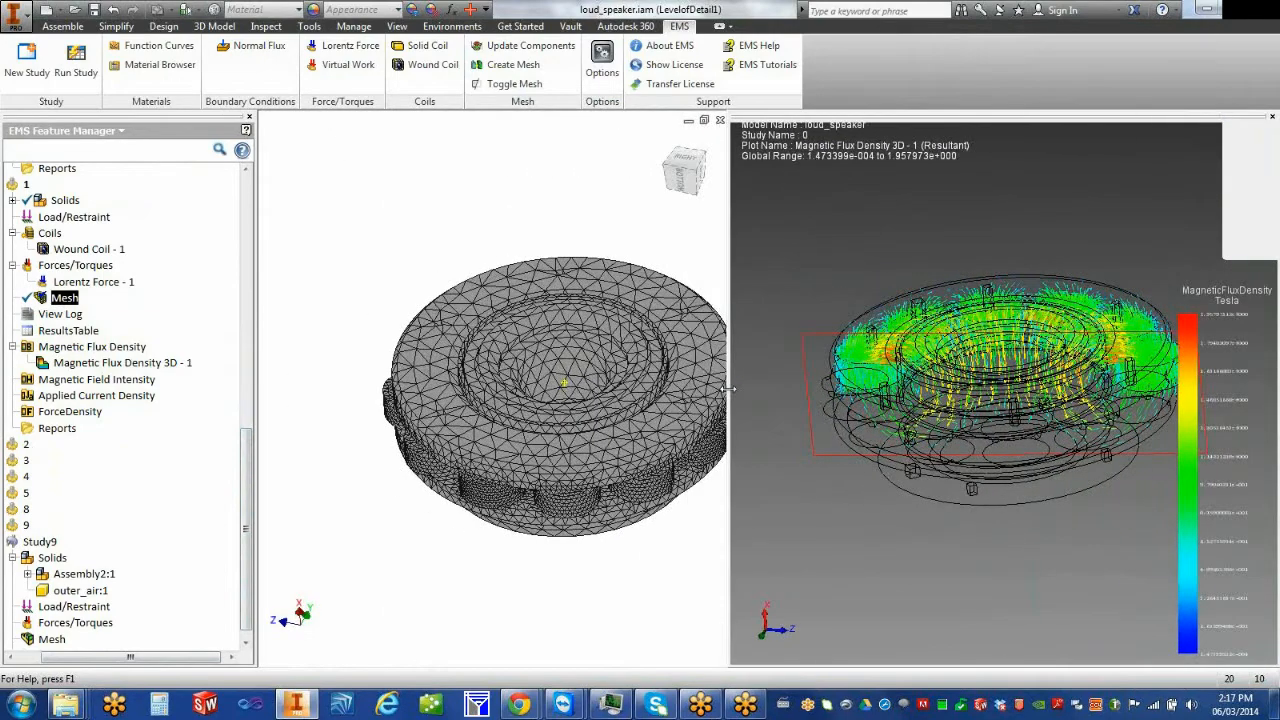
pyautogui.moveTo(622, 516)
pyautogui.keyDown('shift'); pyautogui.mouseDown(button='middle')
pyautogui.moveTo(615, 486)
pyautogui.moveTo(621, 528)
pyautogui.mouseUp(button='middle'); pyautogui.keyUp('shift')
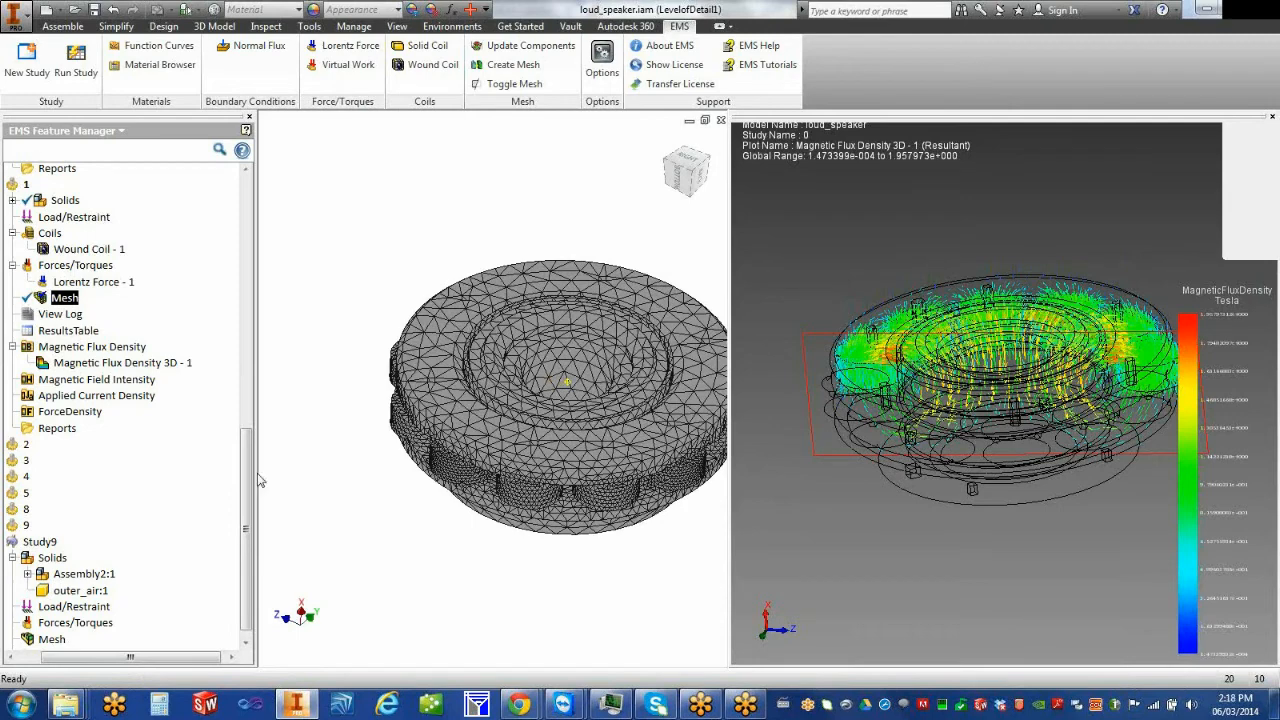
# Create a 3D Magnetic Field Intensity plot for study 1 as a continuous fringe of the resultant in A/m, and enlarge its view
pyautogui.moveTo(175, 657); pyautogui.dragTo(152, 657)
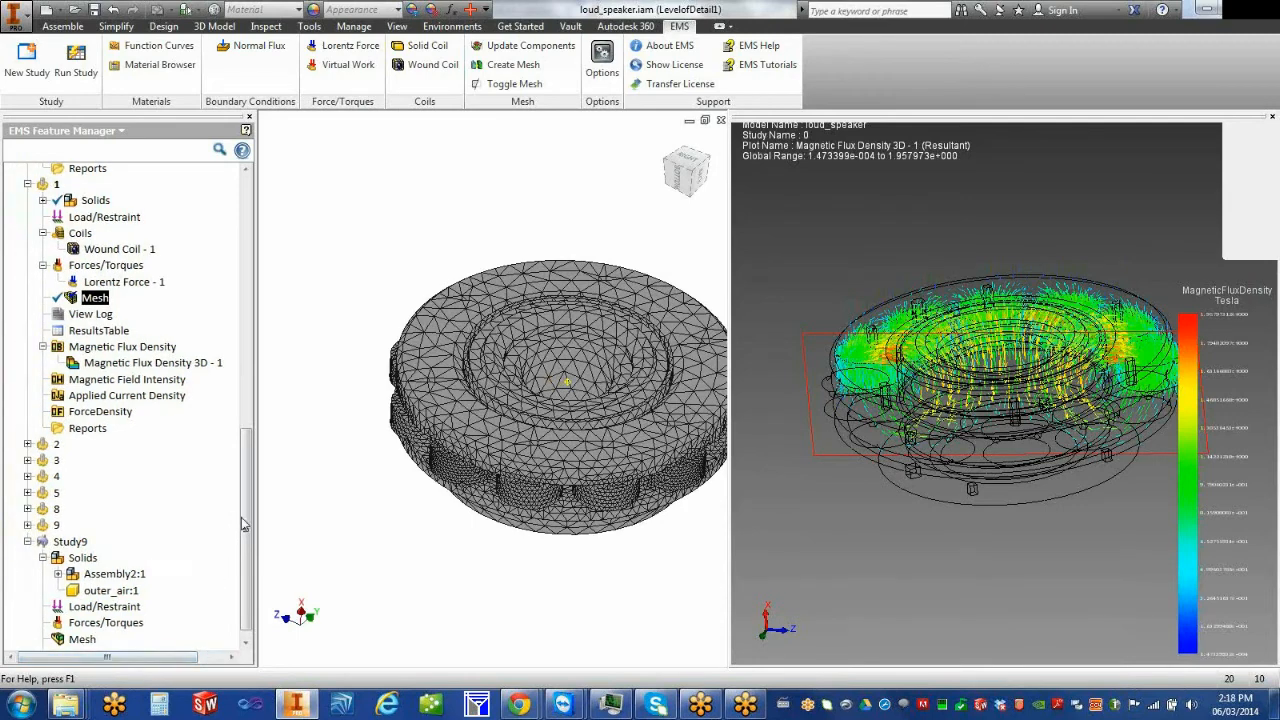
pyautogui.moveTo(246, 526); pyautogui.dragTo(246, 534)
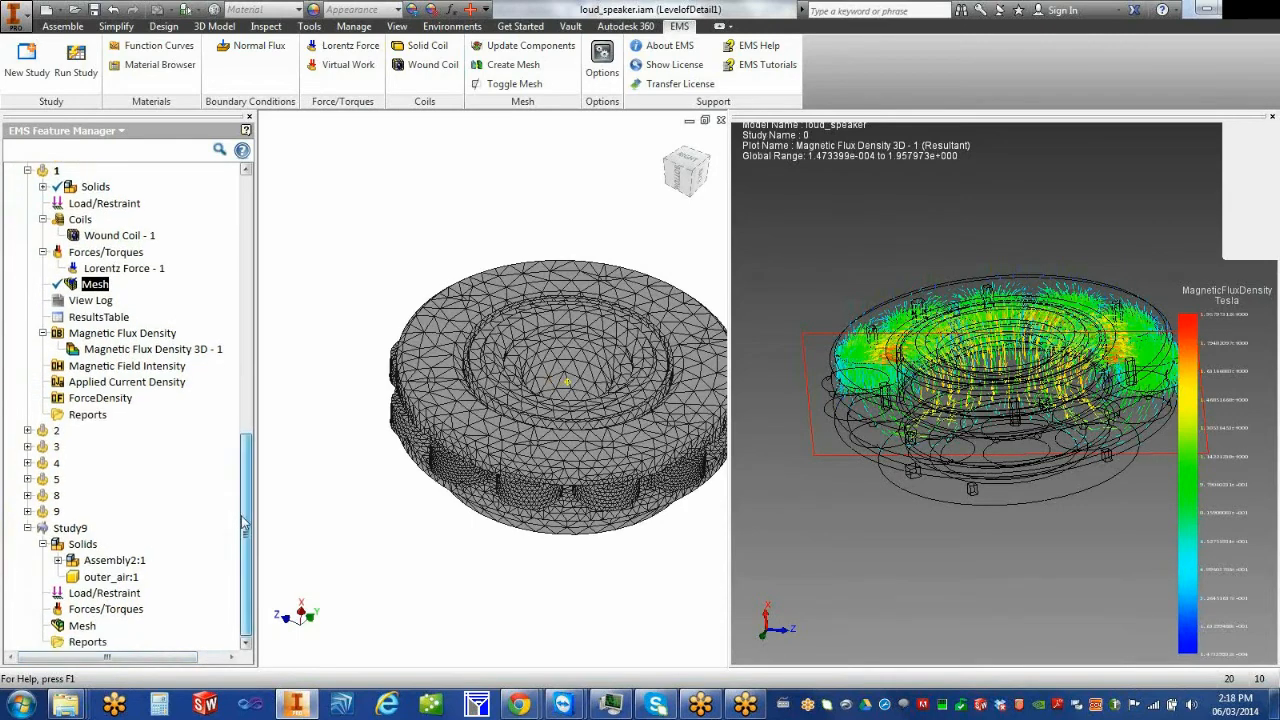
pyautogui.rightClick(128, 373)
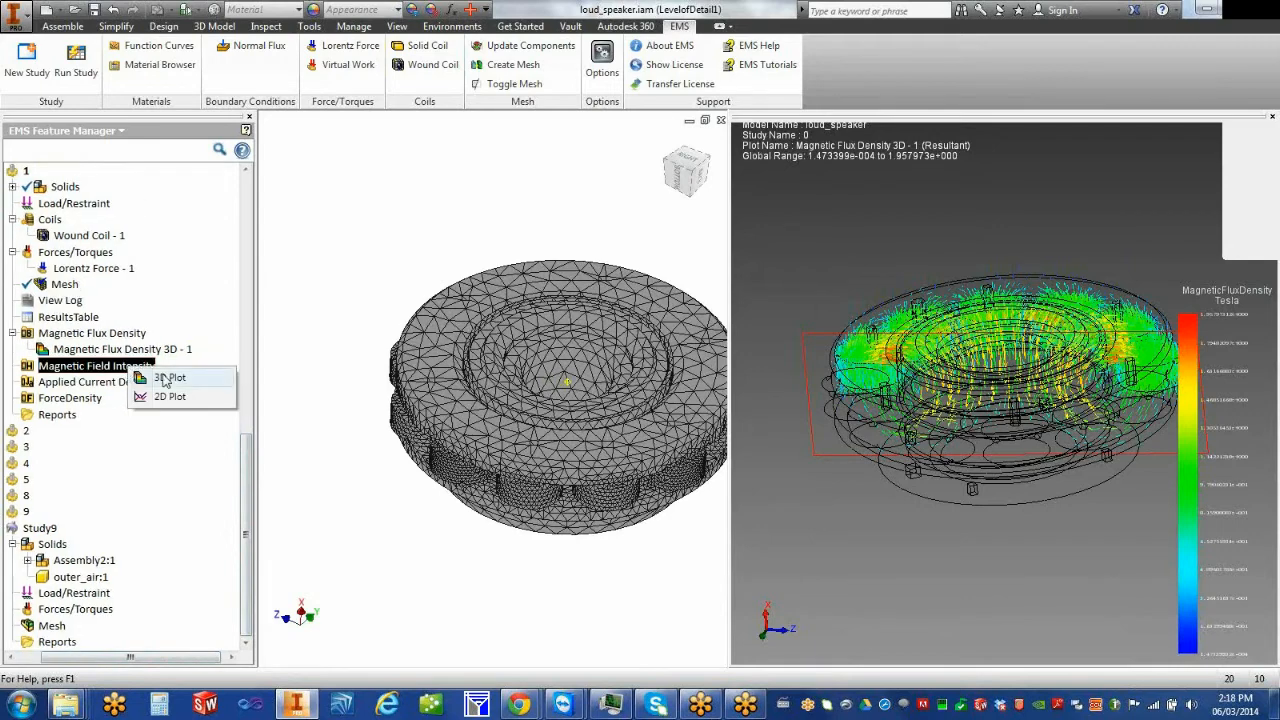
pyautogui.click(169, 378)
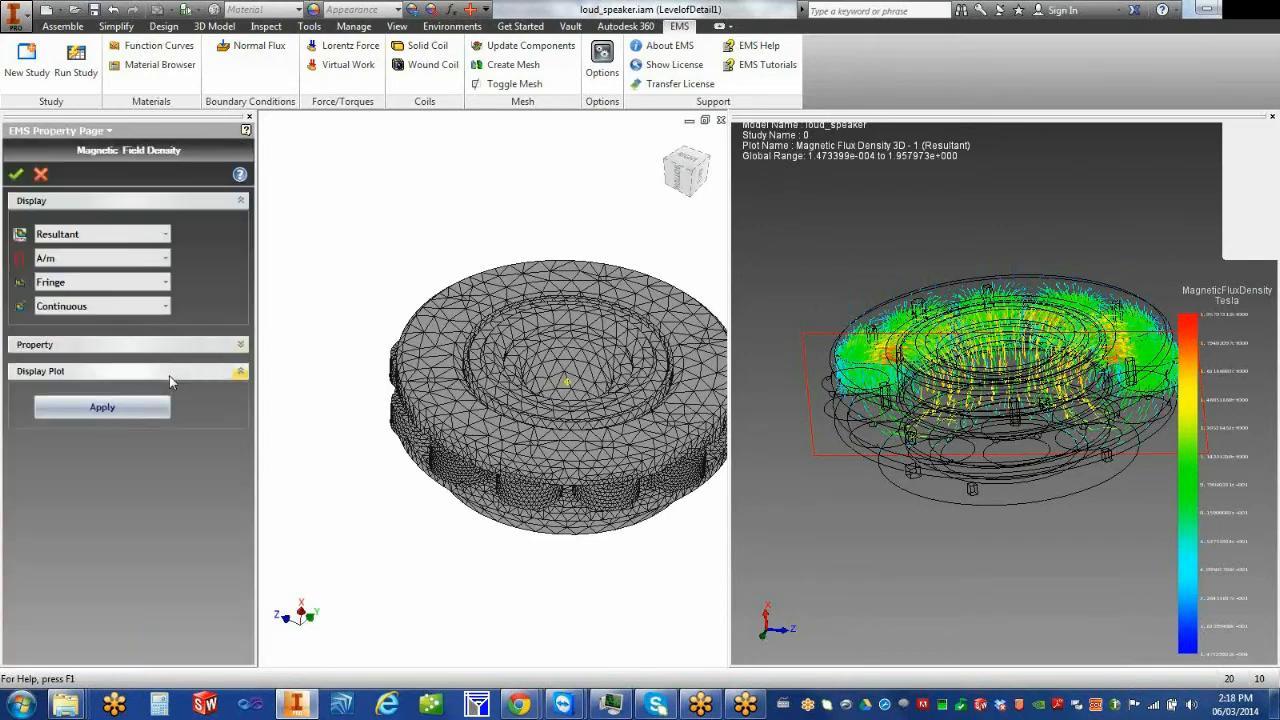
pyautogui.click(15, 176)
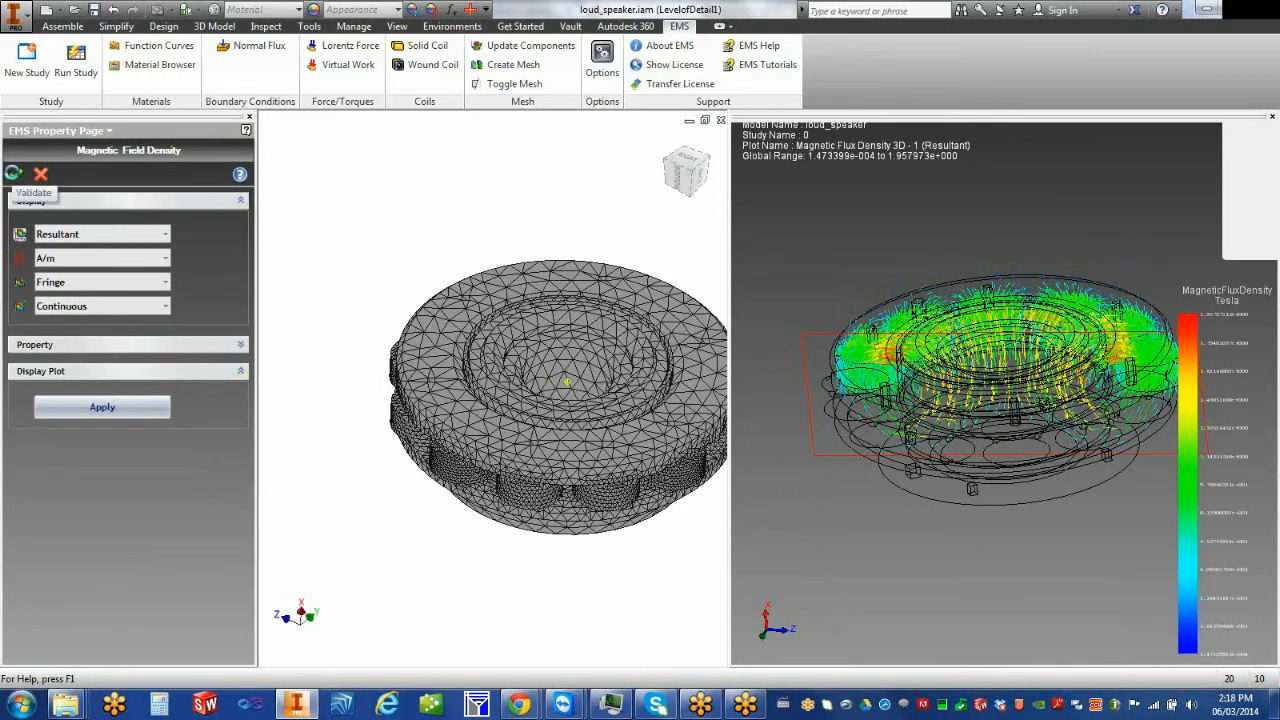
pyautogui.moveTo(729, 284); pyautogui.dragTo(287, 284)
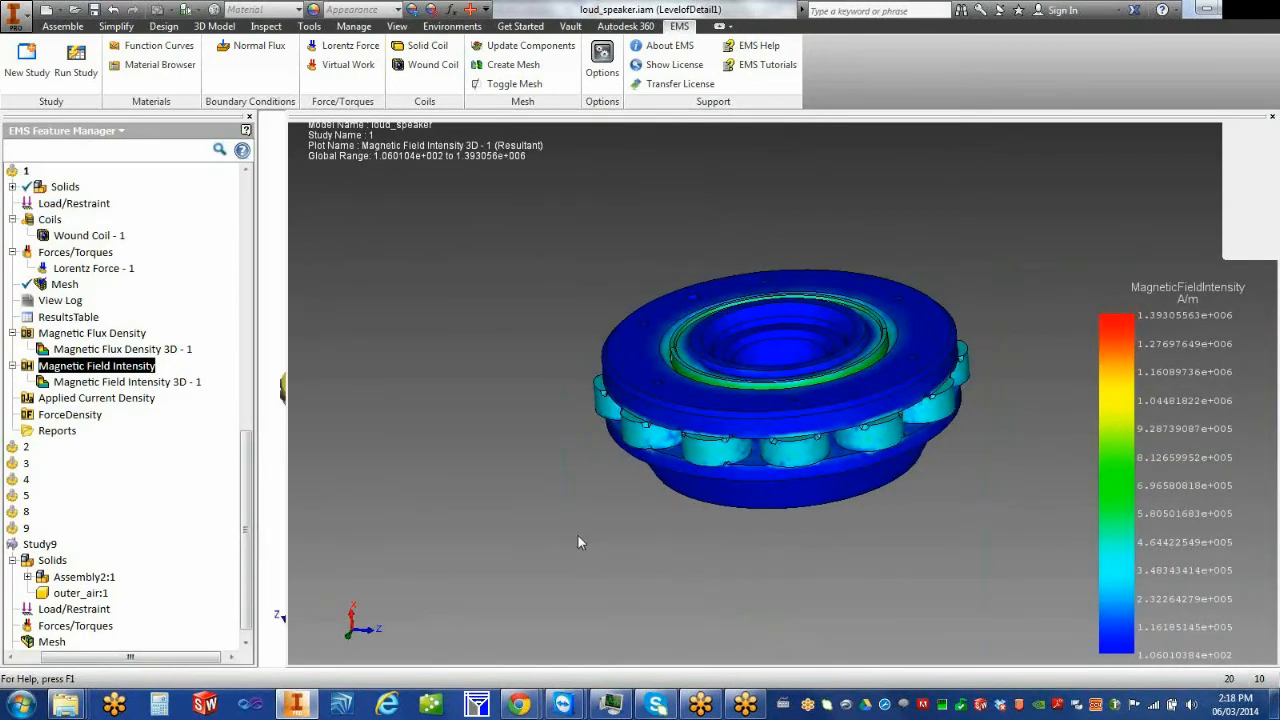
# Start Iso Clipping on study 1's 3D Magnetic Field Intensity plot and turn on InsideOut for Iso 1
pyautogui.moveTo(560, 516)
pyautogui.mouseDown(button='middle')
pyautogui.moveTo(573, 526)
pyautogui.moveTo(586, 435)
pyautogui.moveTo(572, 515)
pyautogui.mouseUp(button='middle')
pyautogui.click(176, 383)
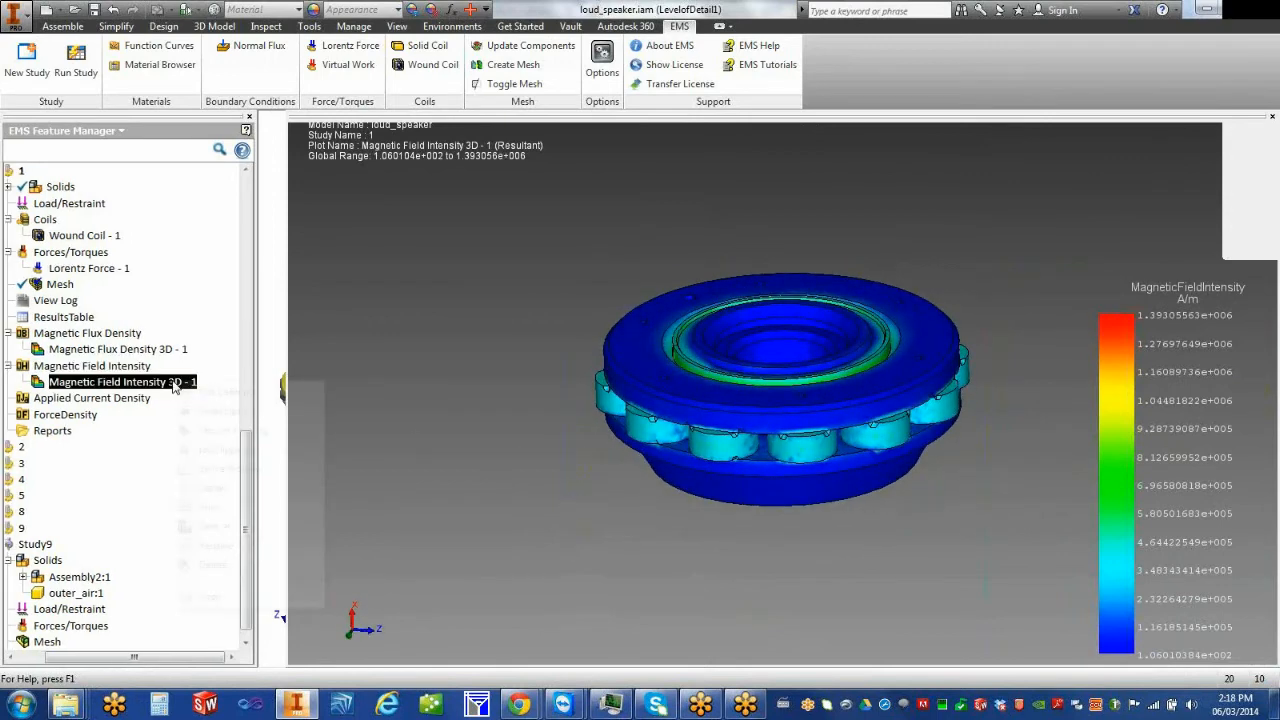
pyautogui.rightClick(177, 385)
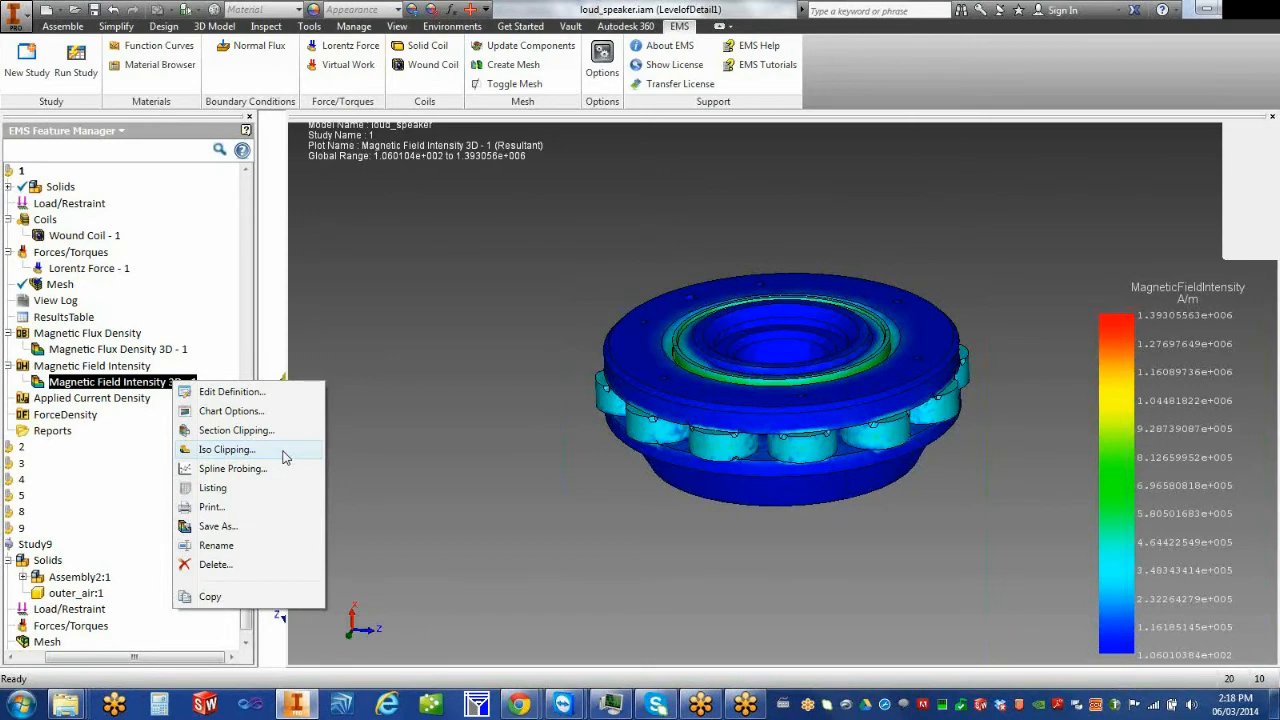
pyautogui.click(228, 449)
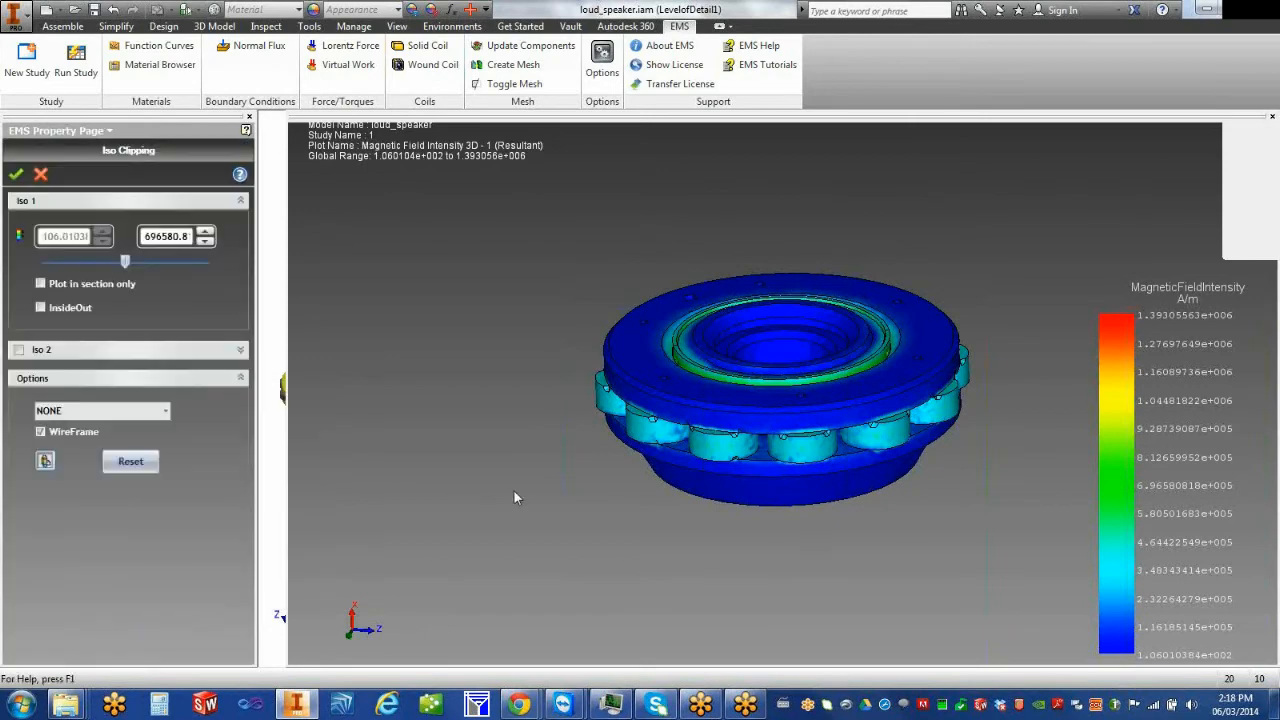
pyautogui.click(40, 308)
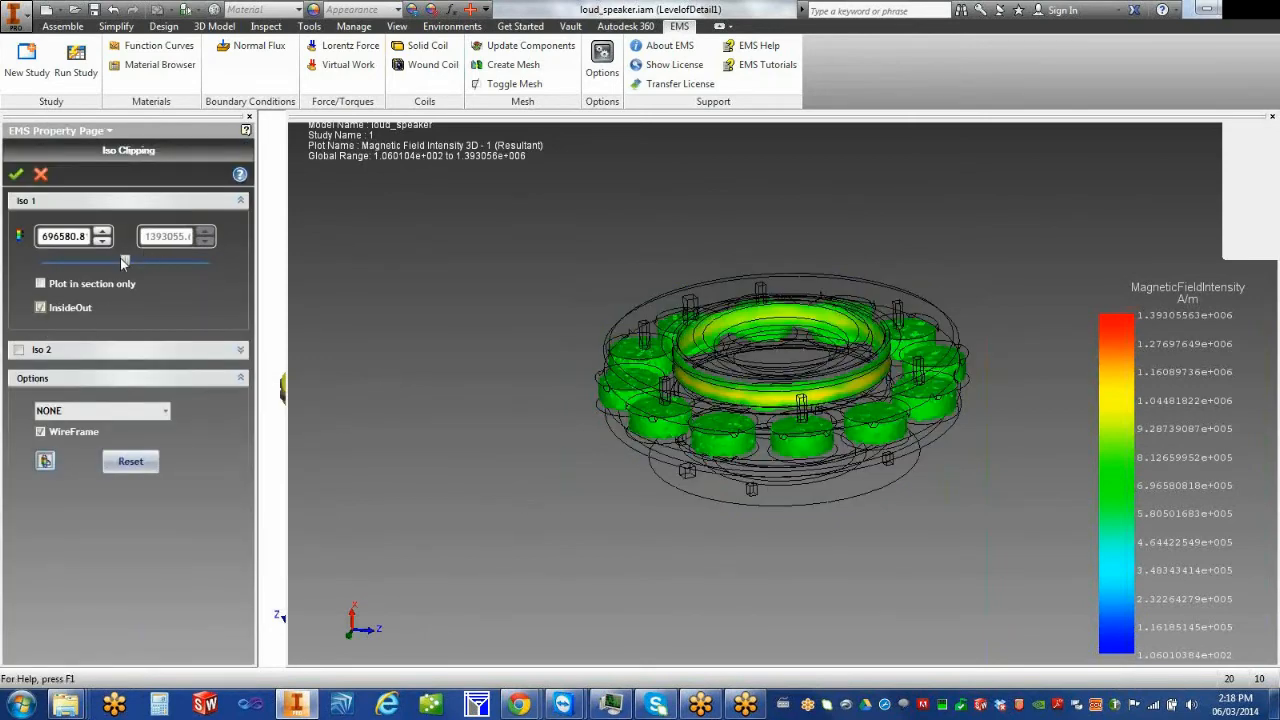
# Raise the Iso 1 limit to about 827374 A/m, switch InsideOut off, and lower the limit to about 127629 A/m
pyautogui.moveTo(125, 263); pyautogui.dragTo(142, 268)
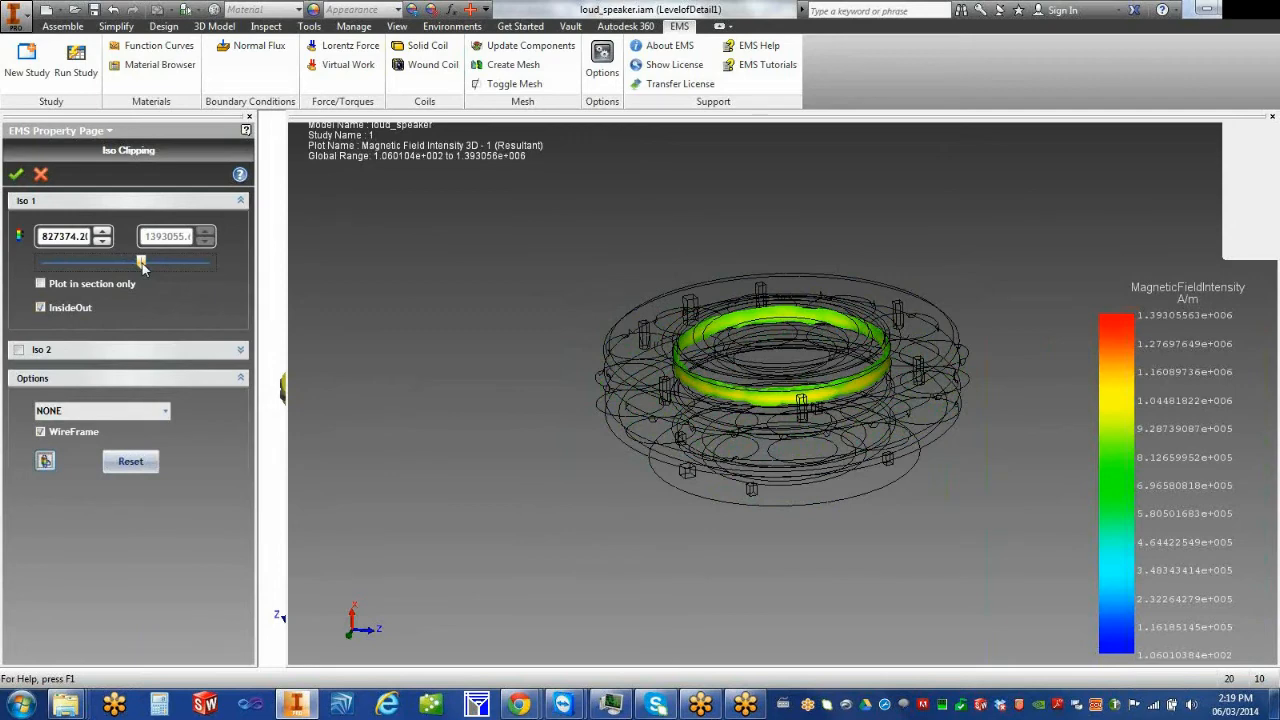
pyautogui.click(41, 308)
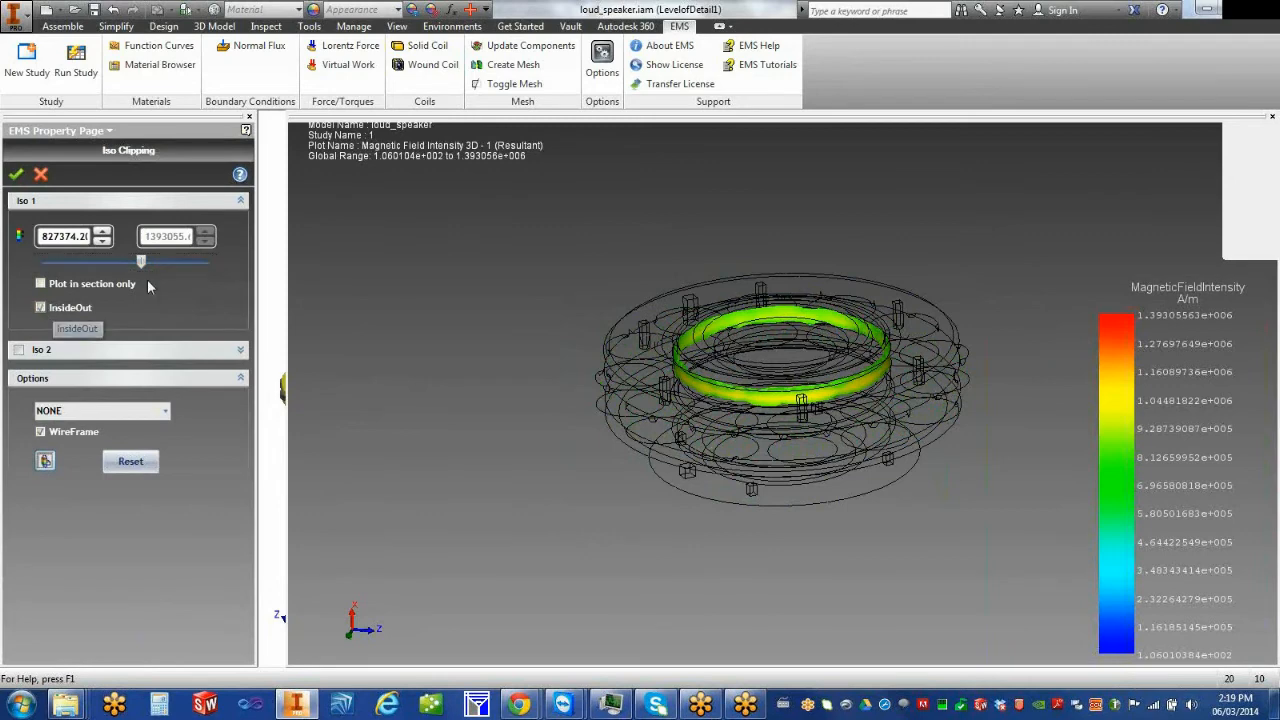
pyautogui.moveTo(142, 265); pyautogui.dragTo(62, 282)
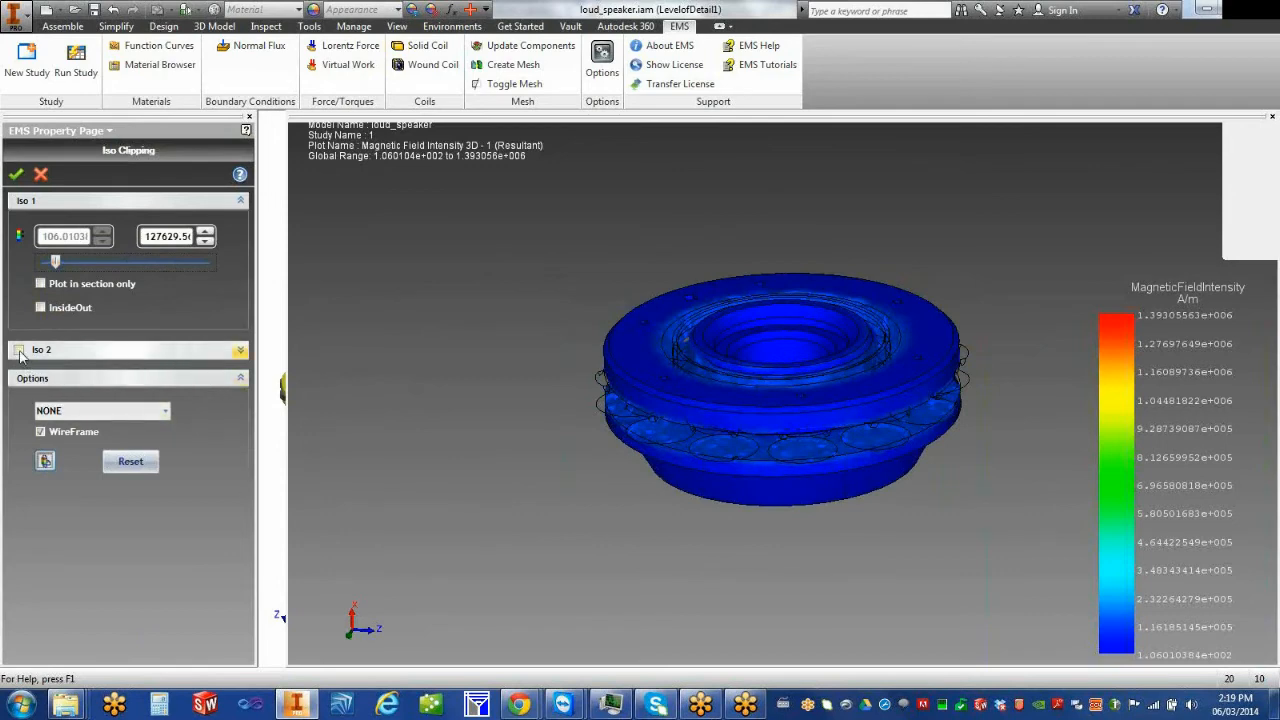
# Enable Iso 2 with Multilayers, raise its layer count to 6, and accept the iso clipping
pyautogui.click(19, 350)
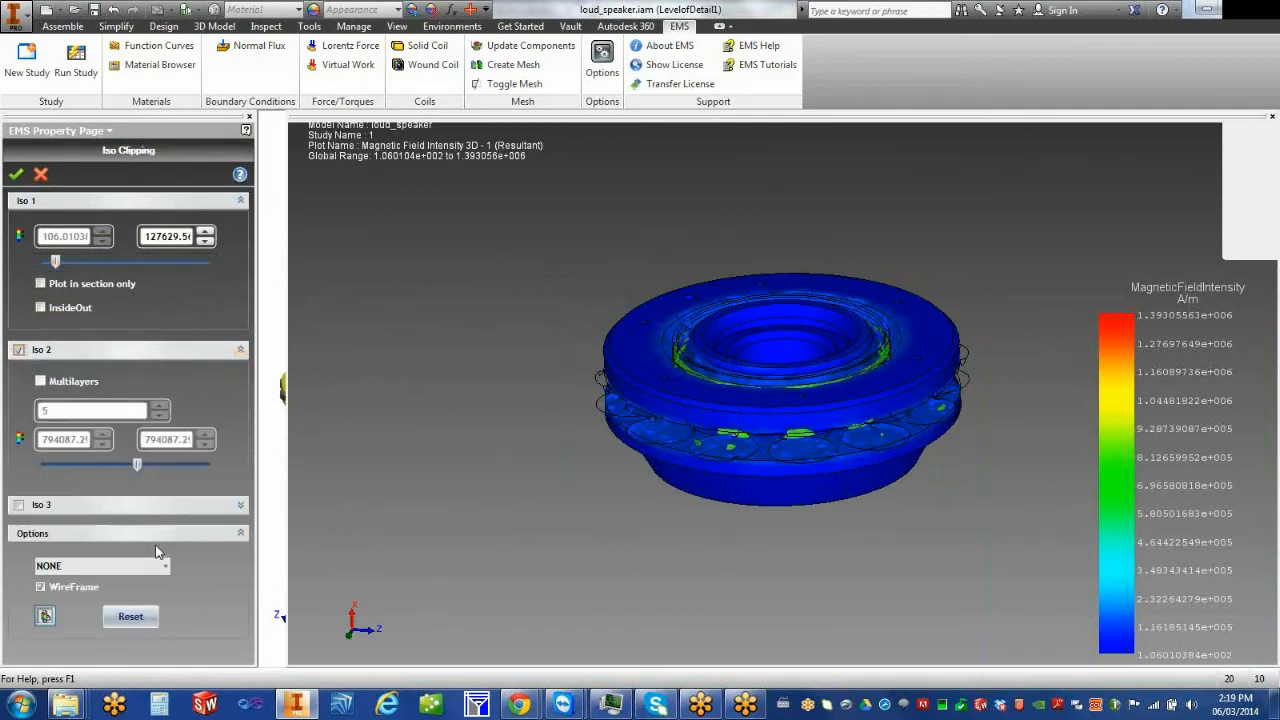
pyautogui.click(41, 382)
pyautogui.click(159, 406)
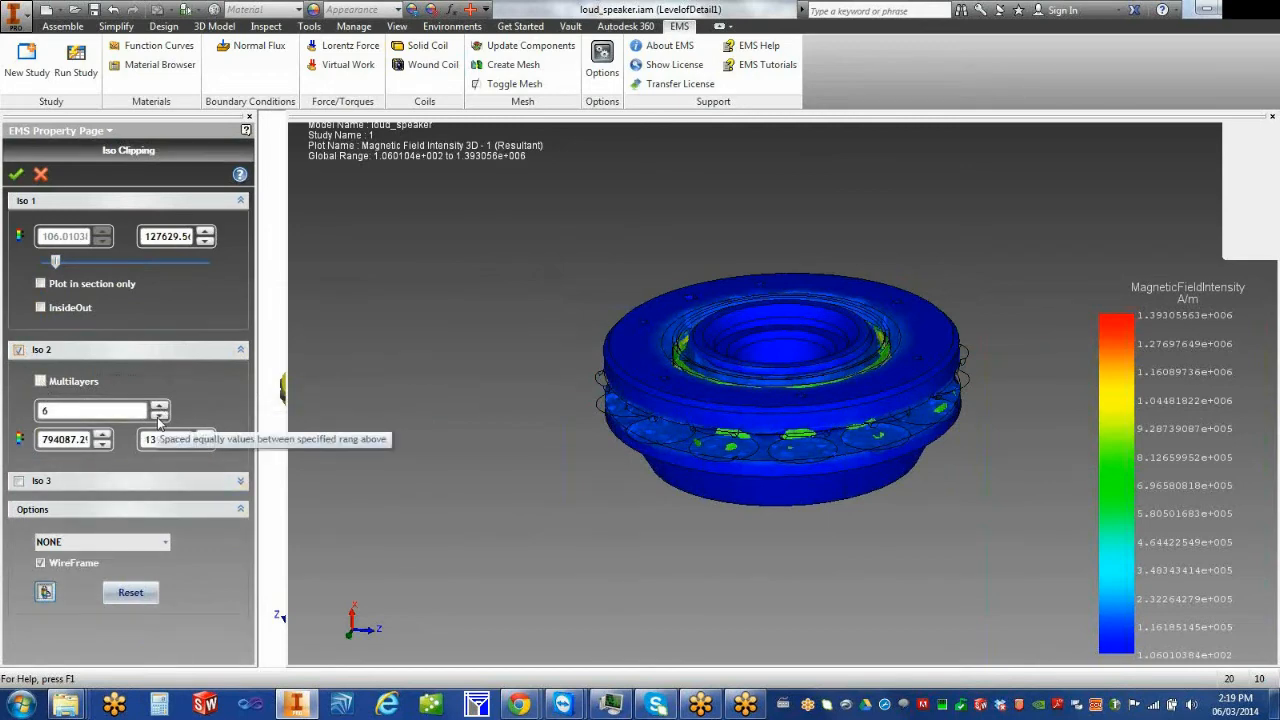
pyautogui.click(18, 175)
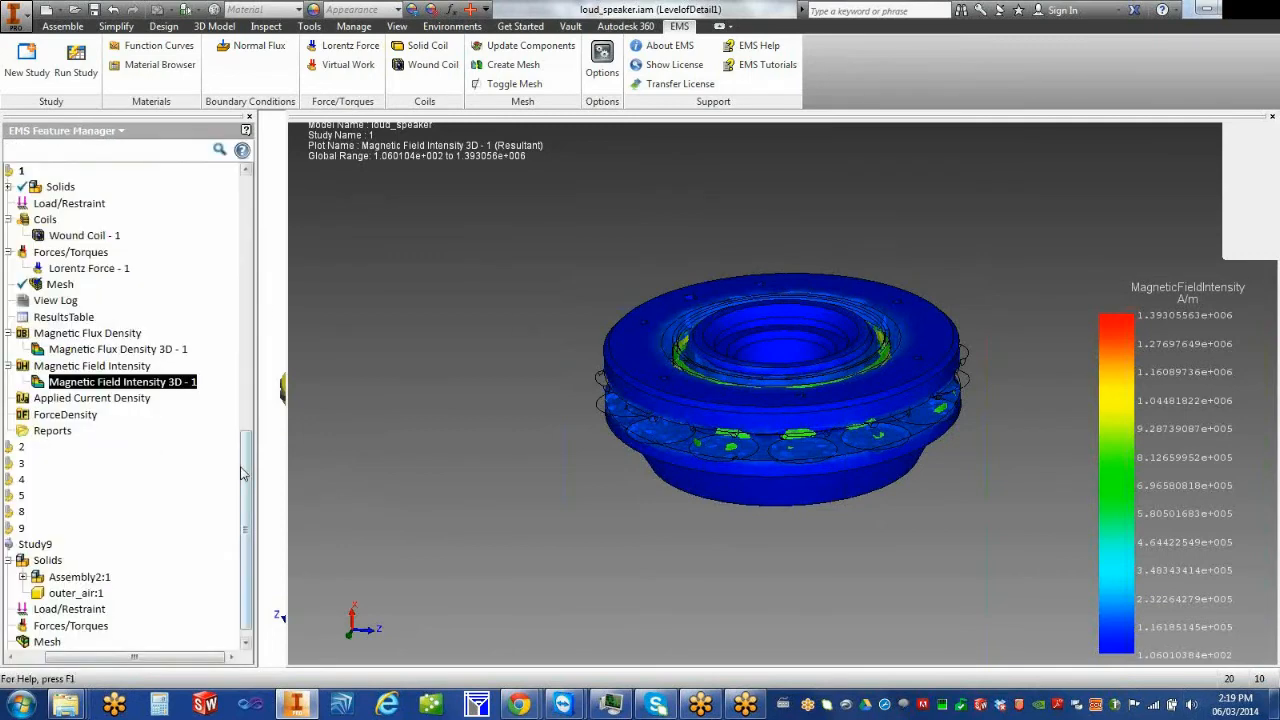
# Expand study 2 and its Magnetic Flux Density results
pyautogui.scroll(-1, 252, 560)
pyautogui.moveTo(206, 659); pyautogui.dragTo(162, 652)
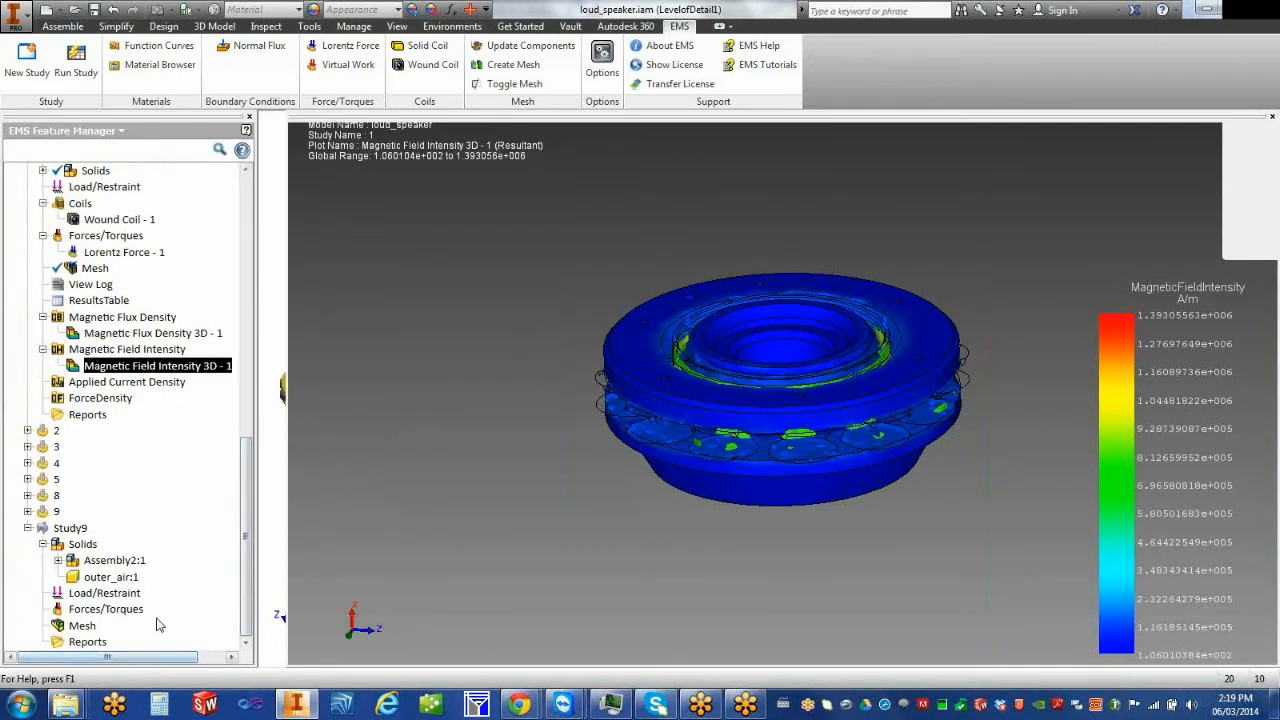
pyautogui.click(28, 431)
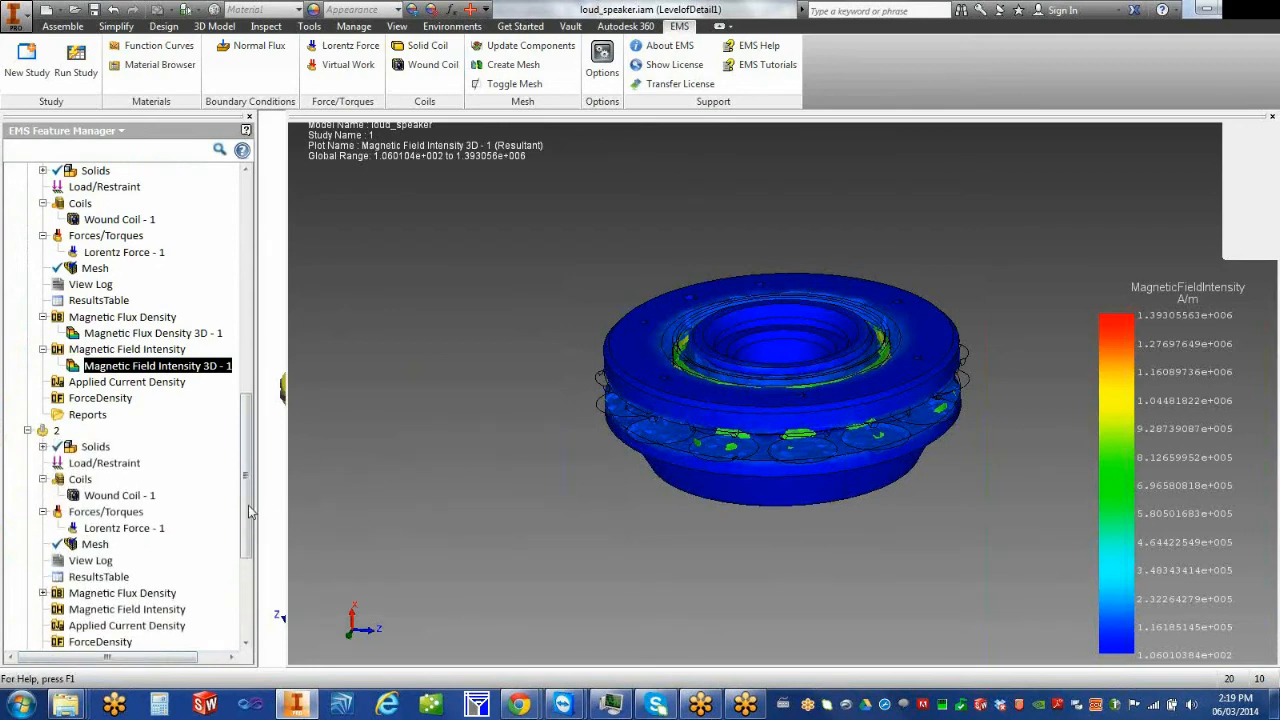
pyautogui.scroll(-1, 247, 549)
pyautogui.scroll(-3, 247, 549)
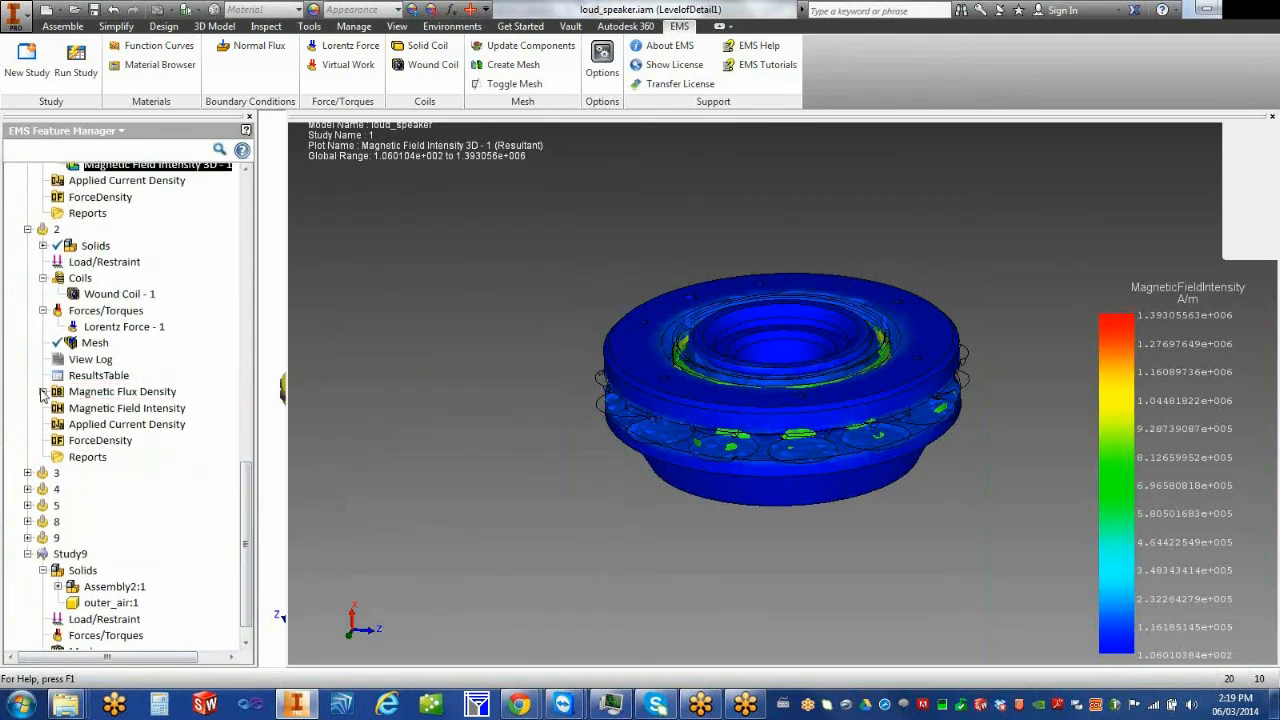
pyautogui.doubleClick(78, 392)
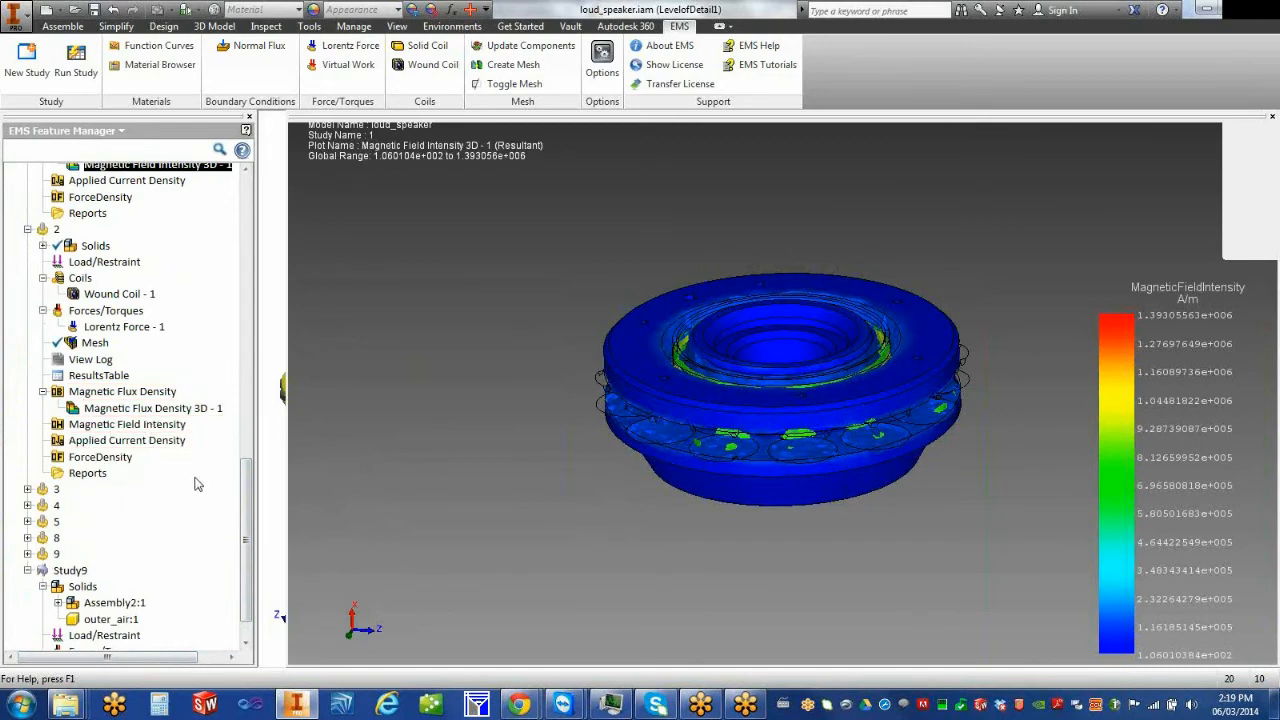
# Create a 2D Magnetic Flux Density plot for study 2, resultant in Tesla, with 20 points between two picks on the top plate
pyautogui.rightClick(148, 395)
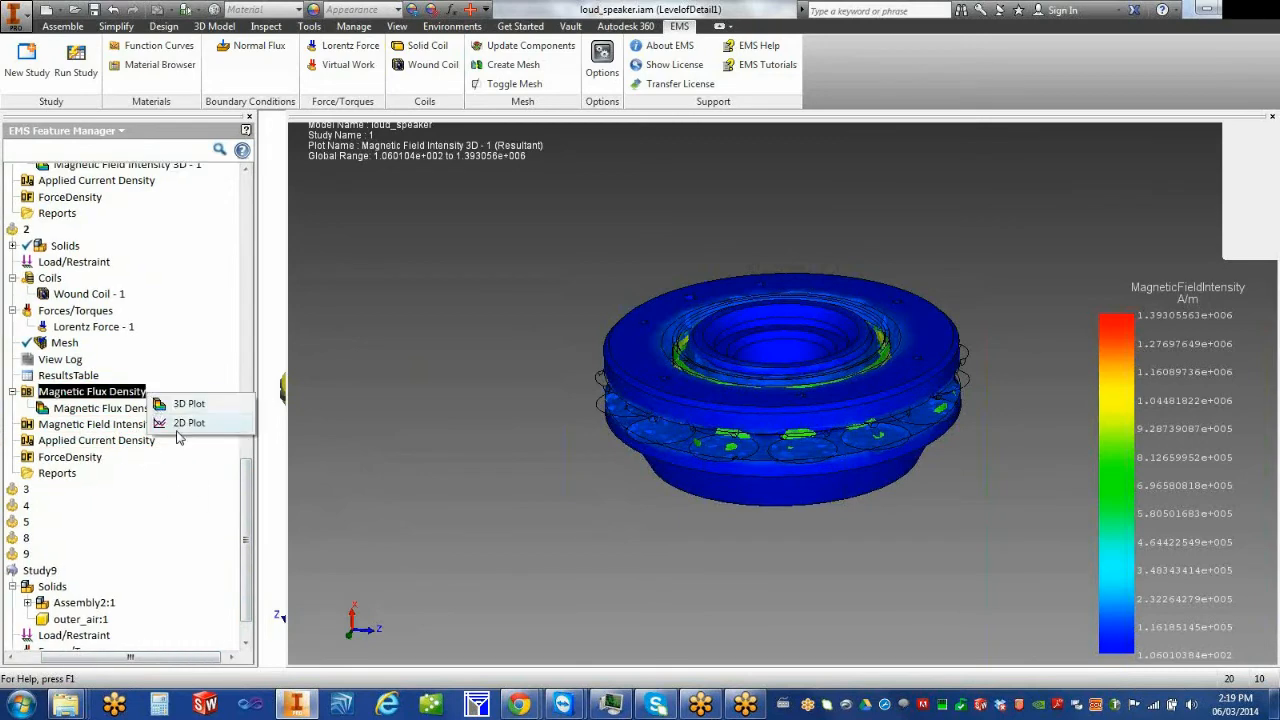
pyautogui.click(182, 423)
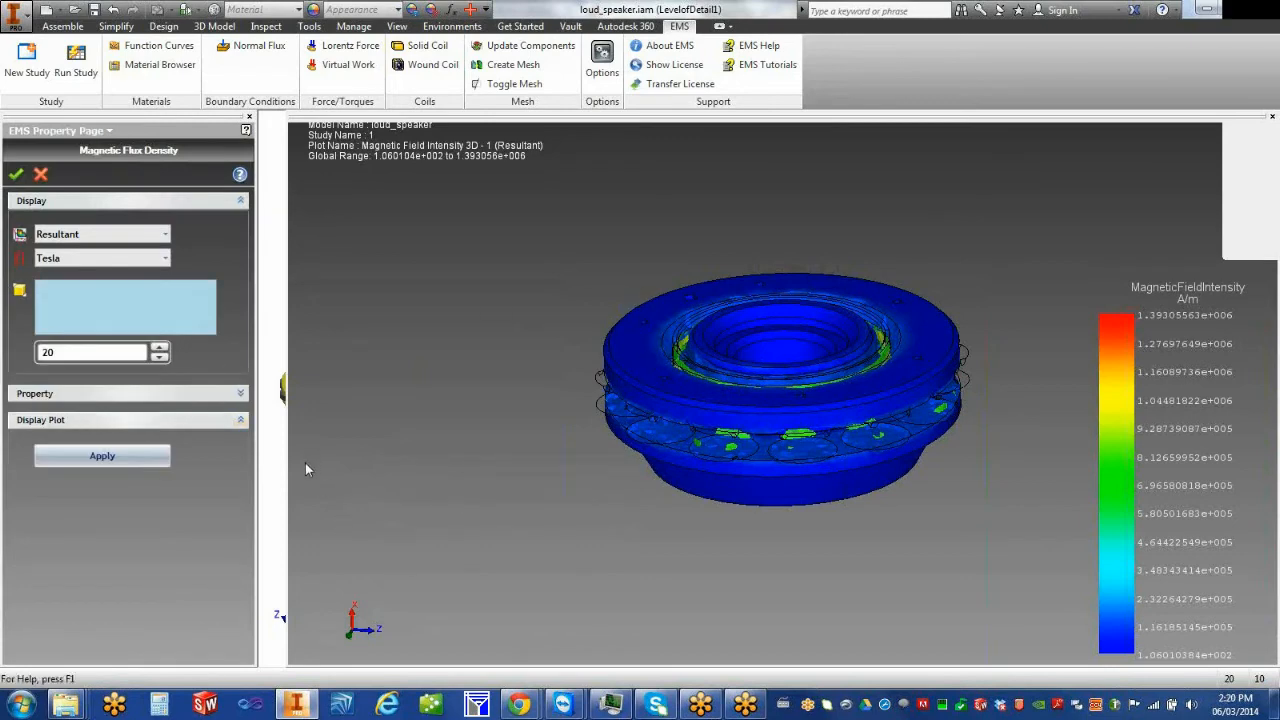
pyautogui.moveTo(288, 456); pyautogui.dragTo(637, 483)
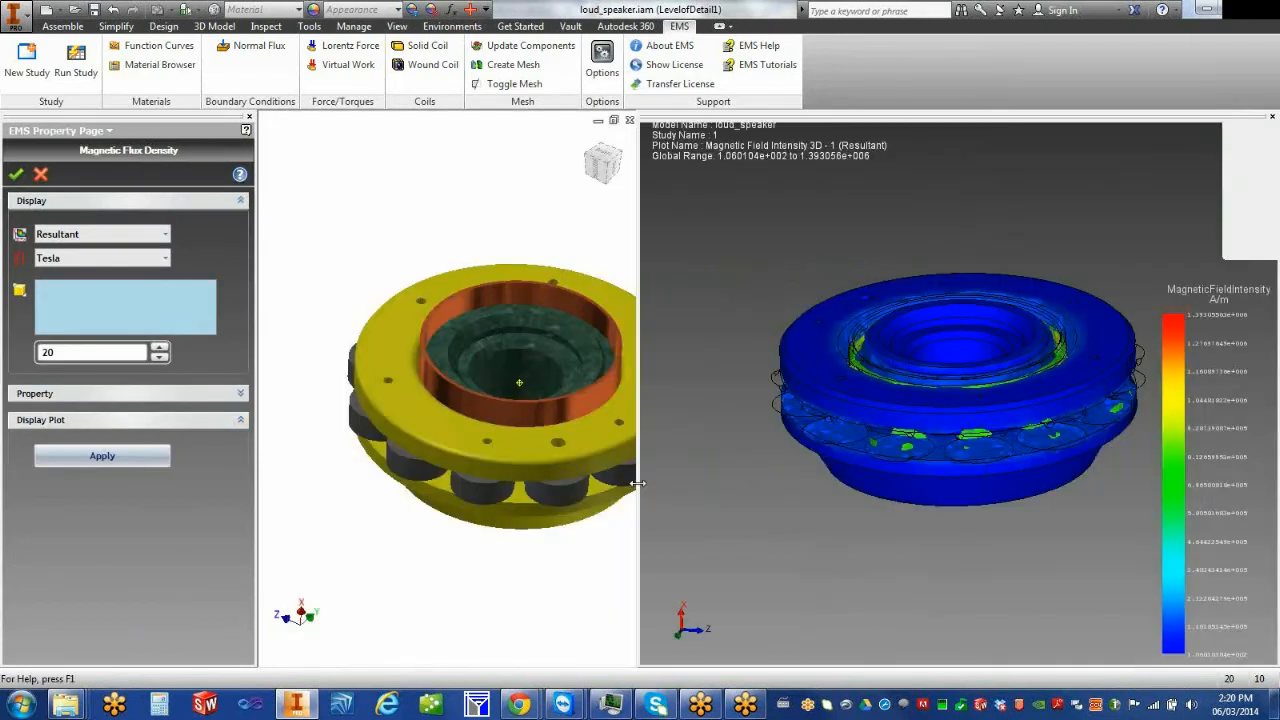
pyautogui.click(406, 403)
pyautogui.click(458, 427)
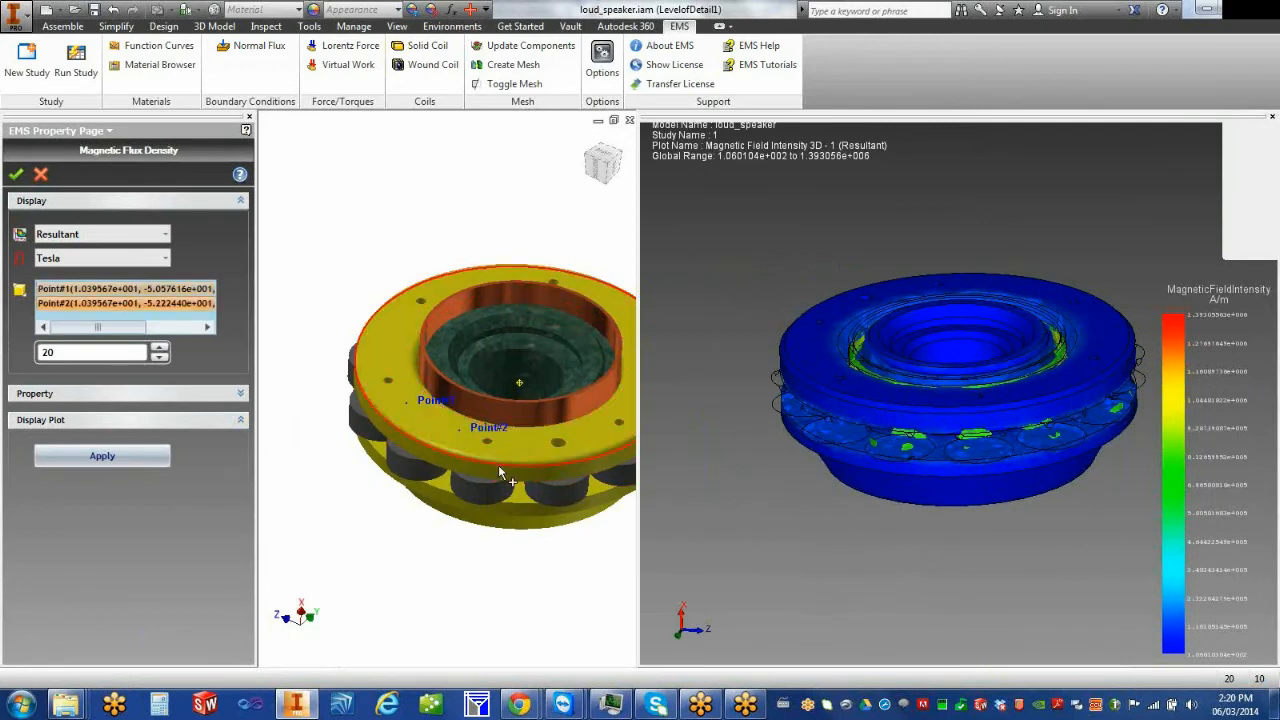
pyautogui.click(15, 177)
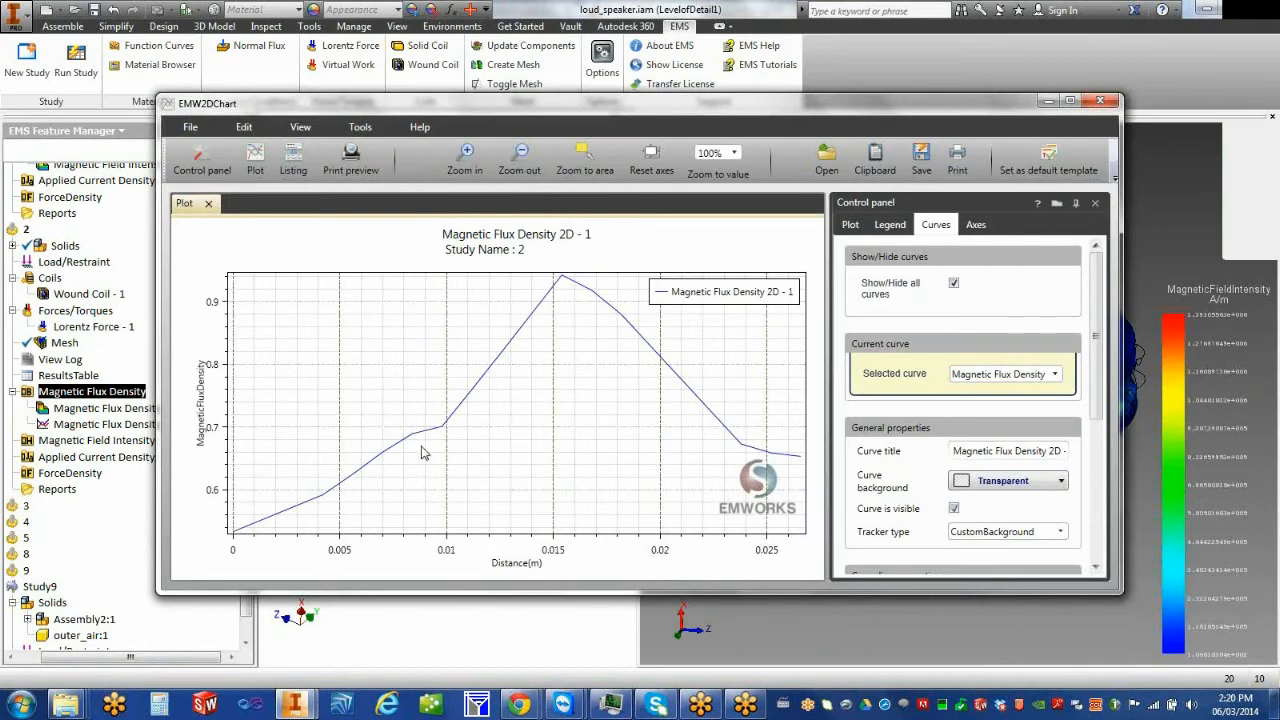
# Examine the flux density curve along the distance, close the chart, and enlarge the 3D plot view
pyautogui.moveTo(369, 466); pyautogui.dragTo(790, 459)
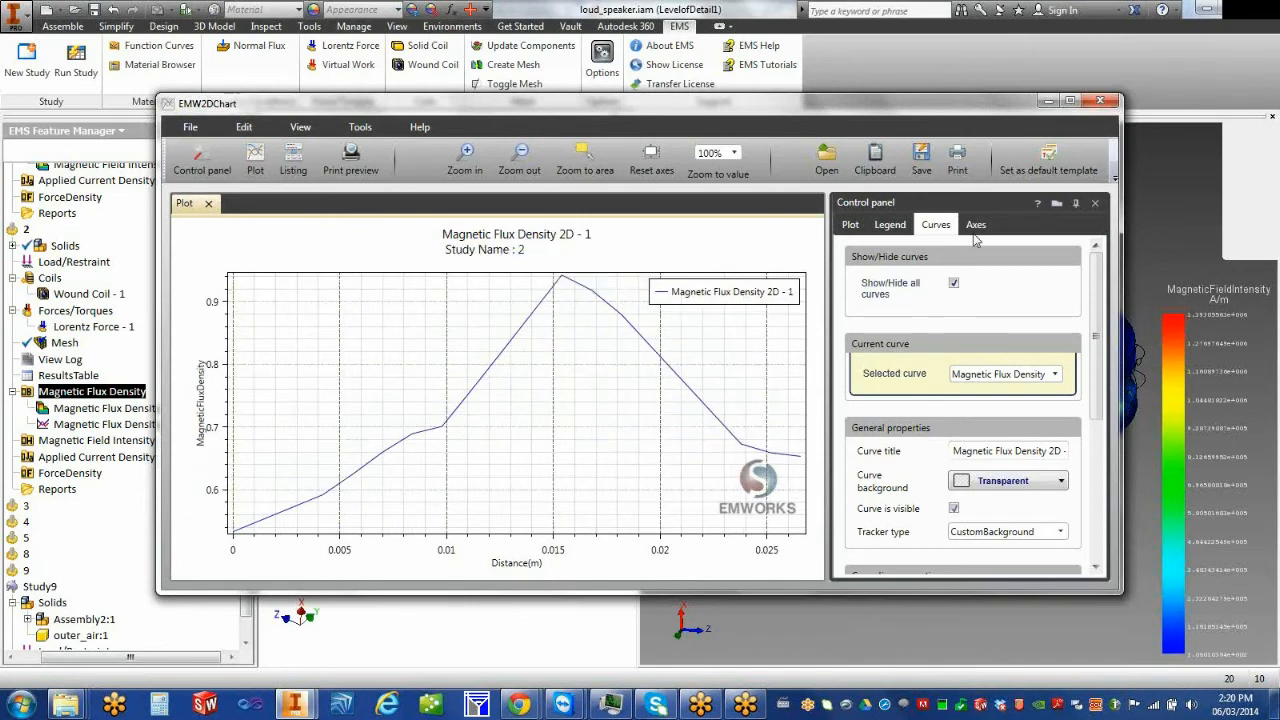
pyautogui.click(1100, 101)
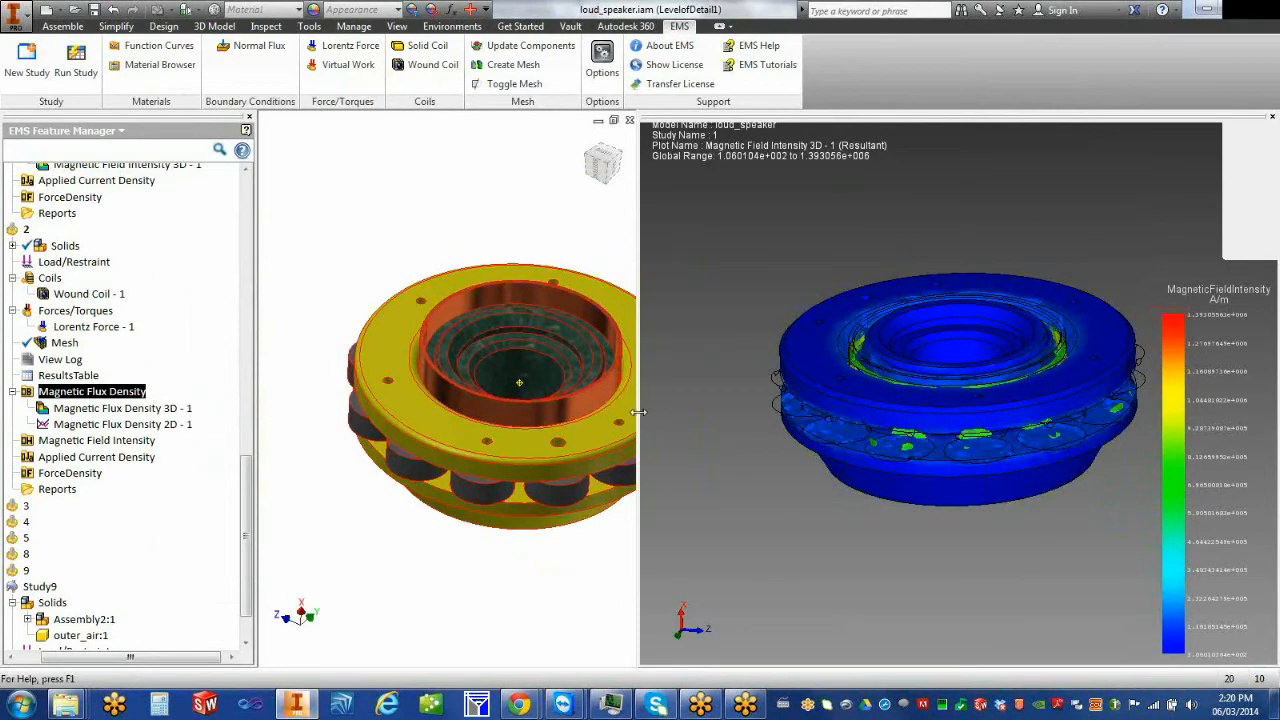
pyautogui.moveTo(640, 412); pyautogui.dragTo(259, 408)
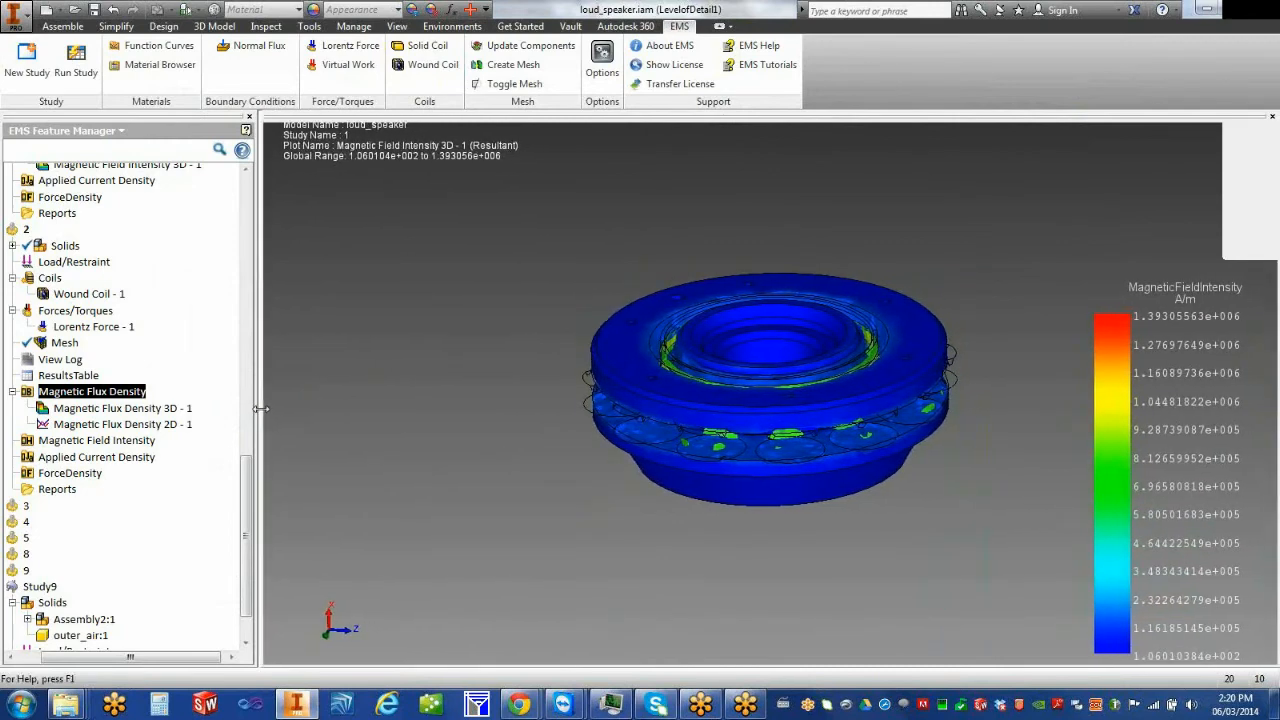
# Open the comparison of Magnetostatic study results for the loud_speaker assembly
pyautogui.moveTo(247, 501); pyautogui.dragTo(241, 612)
pyautogui.moveTo(191, 657); pyautogui.dragTo(112, 659)
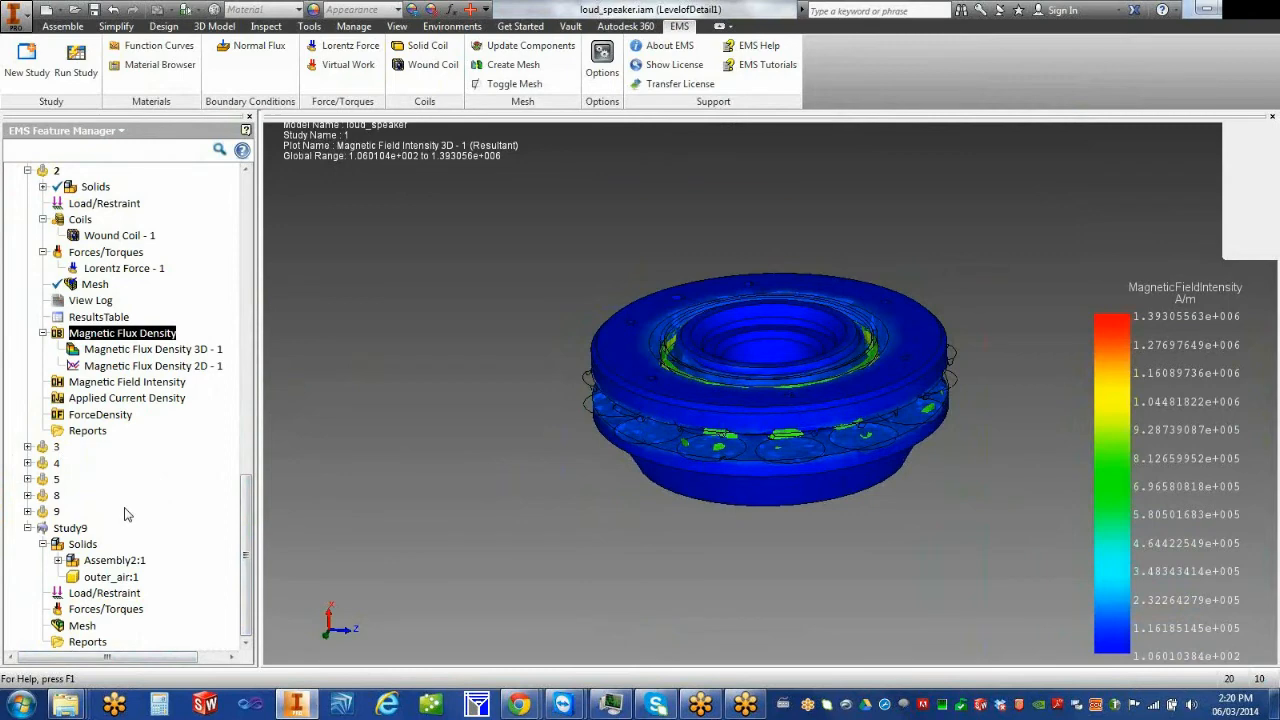
pyautogui.moveTo(247, 522); pyautogui.dragTo(273, 177)
pyautogui.click(80, 172)
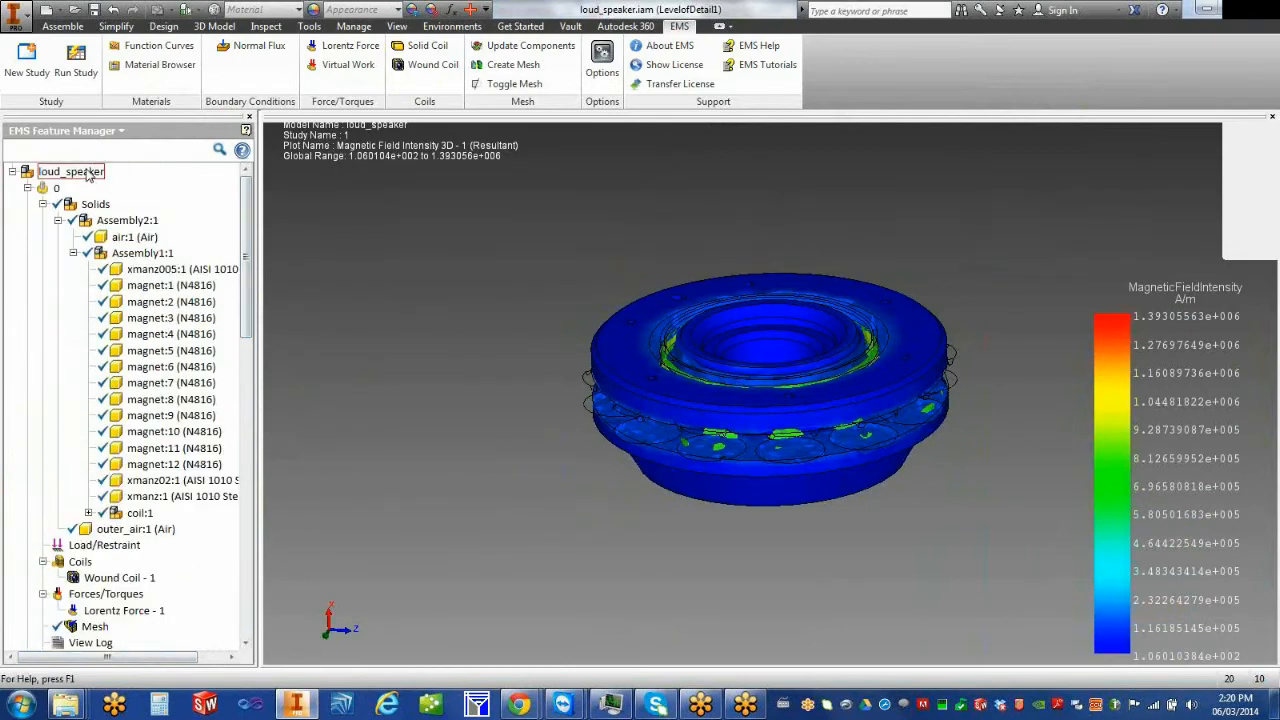
pyautogui.rightClick(88, 175)
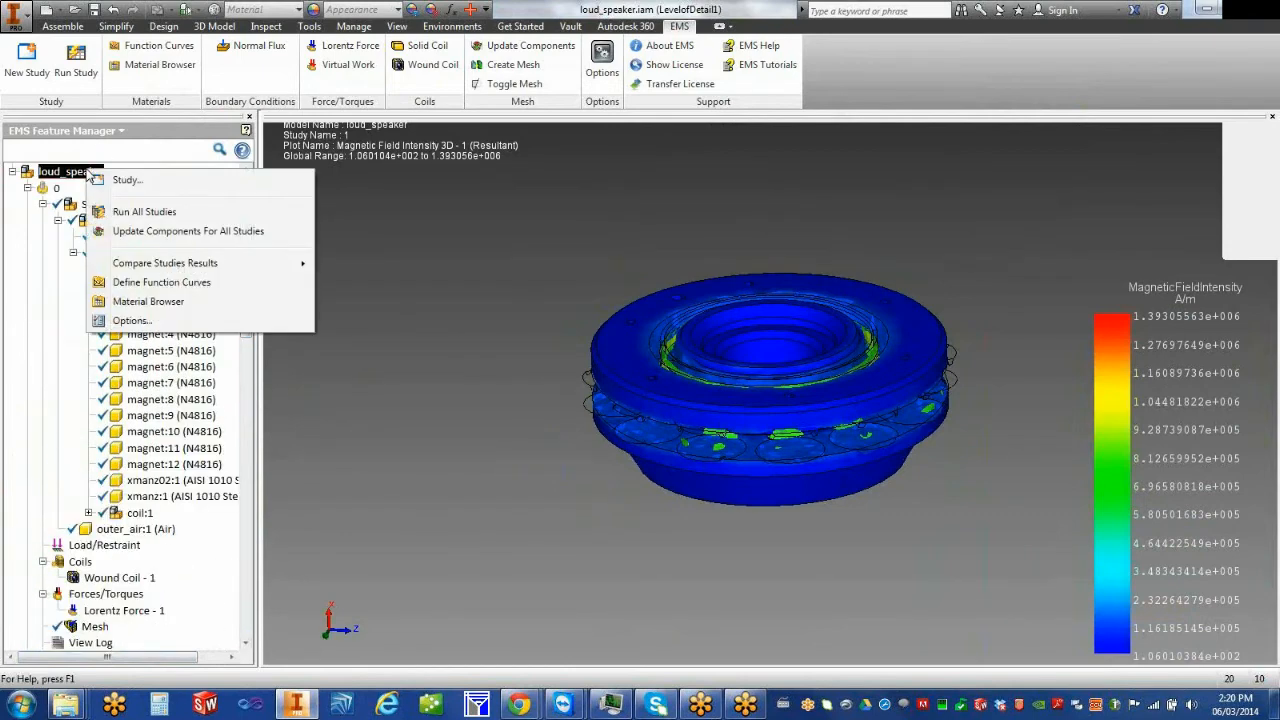
pyautogui.moveTo(290, 263)
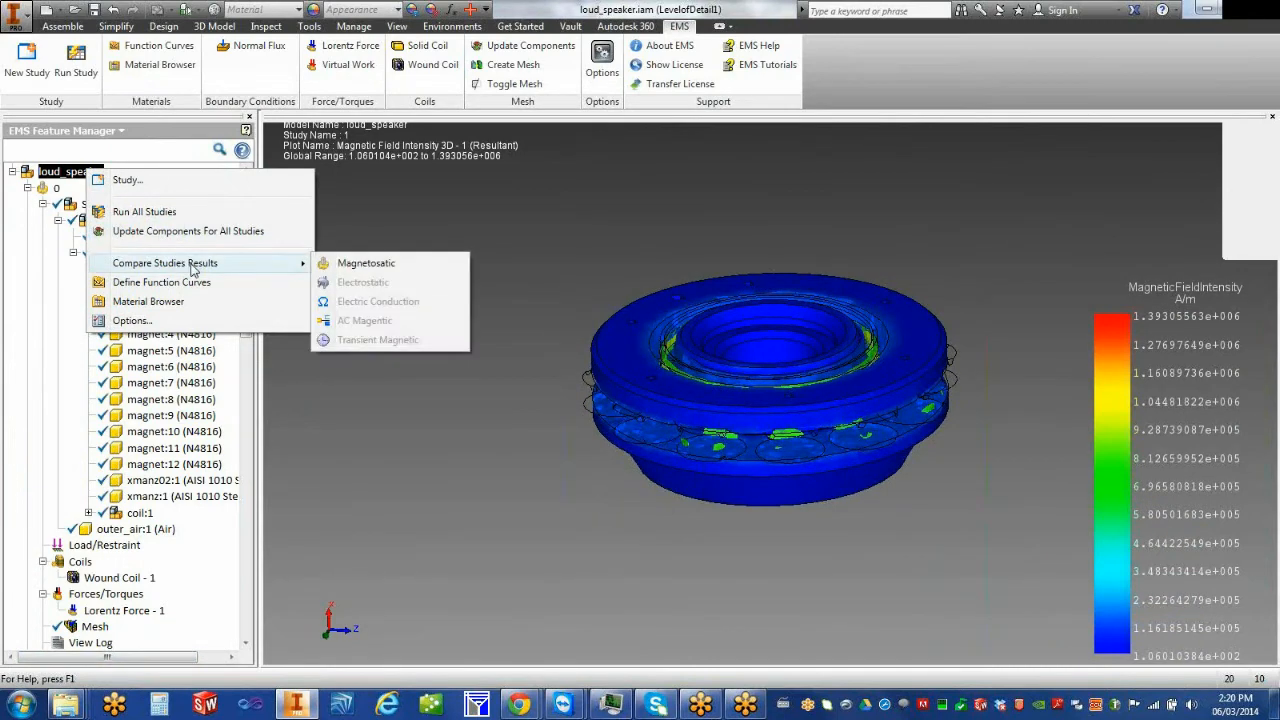
pyautogui.click(367, 264)
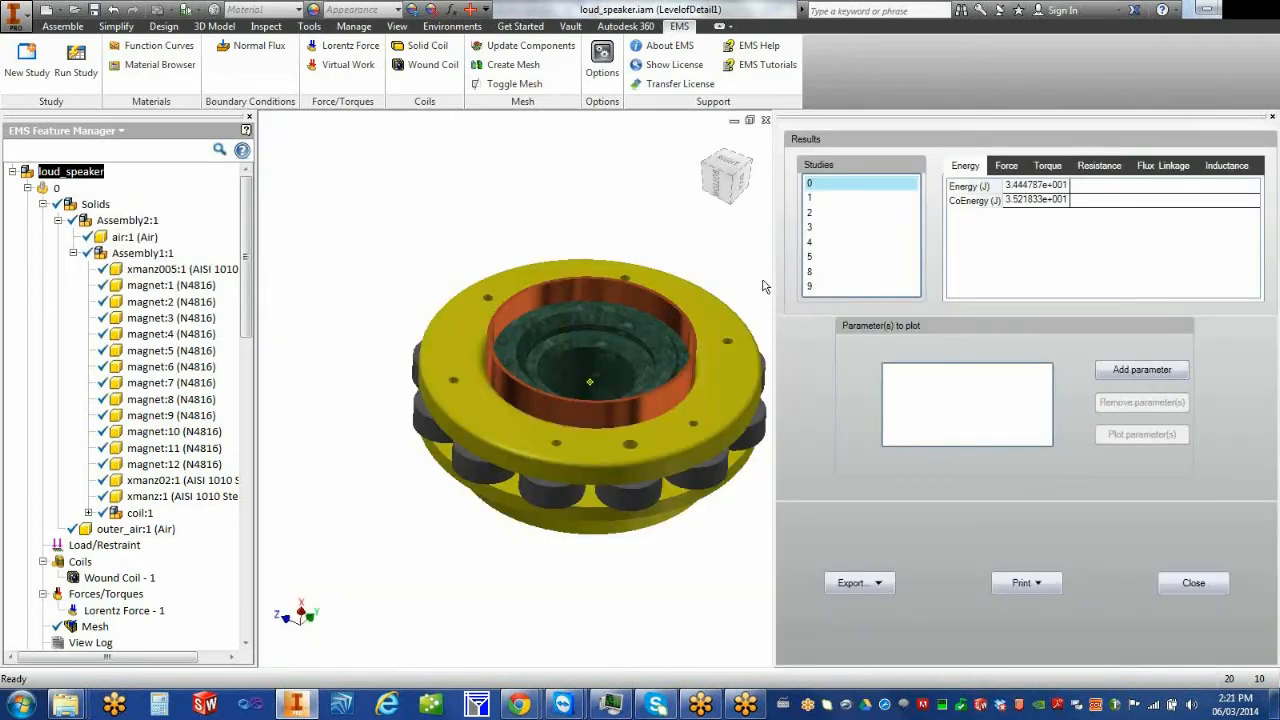
# Enlarge the results view, compare the Lorentz force values of studies 0 and 9, and close the results
pyautogui.moveTo(776, 286); pyautogui.dragTo(242, 259)
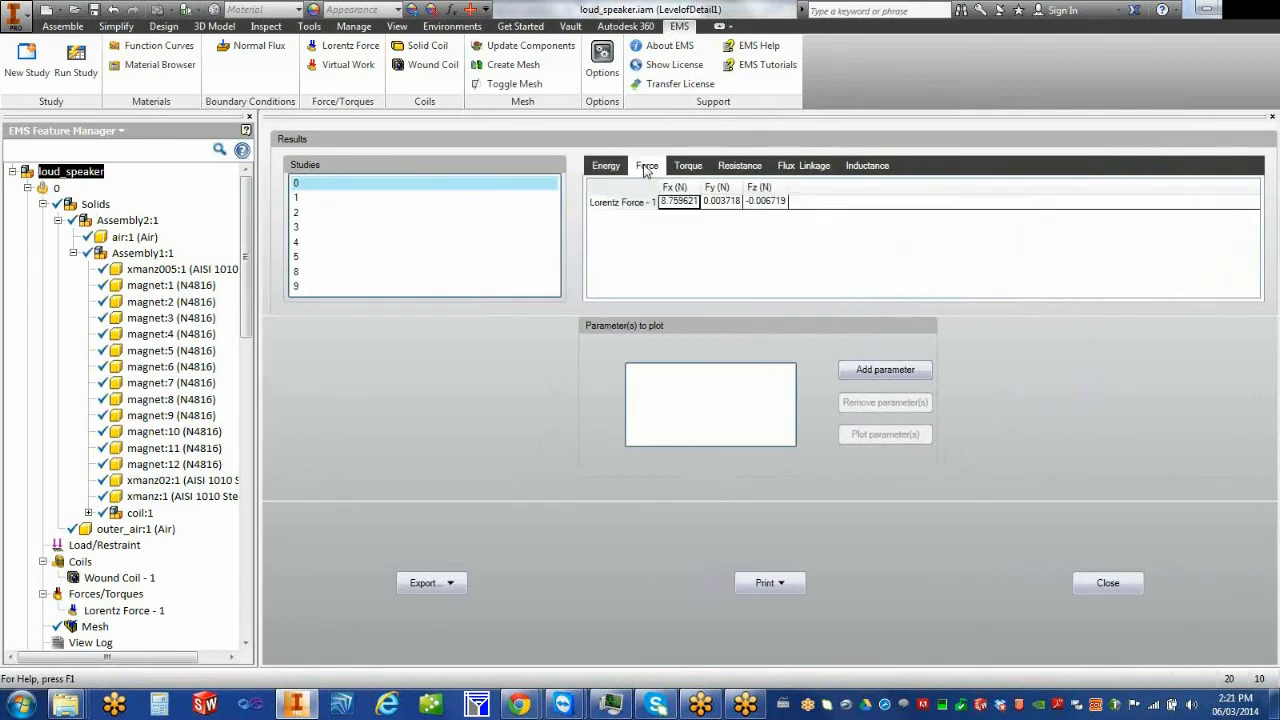
pyautogui.click(684, 203)
pyautogui.click(304, 288)
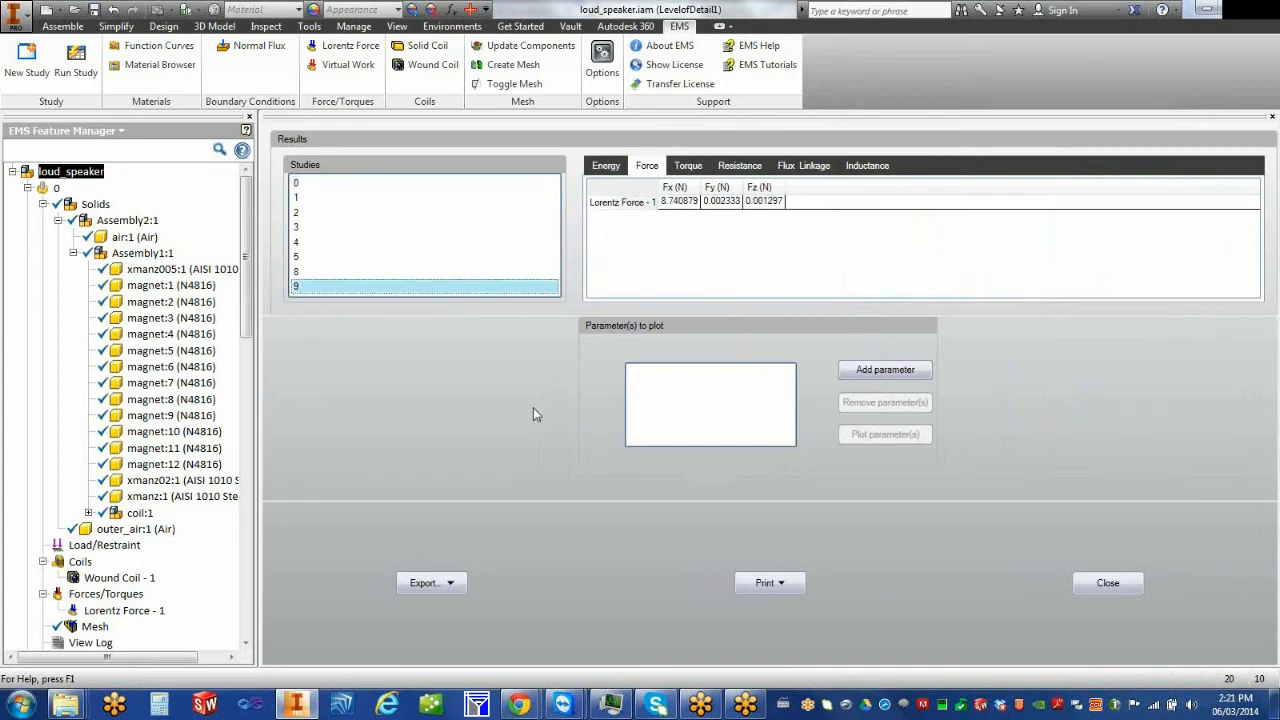
pyautogui.click(1108, 583)
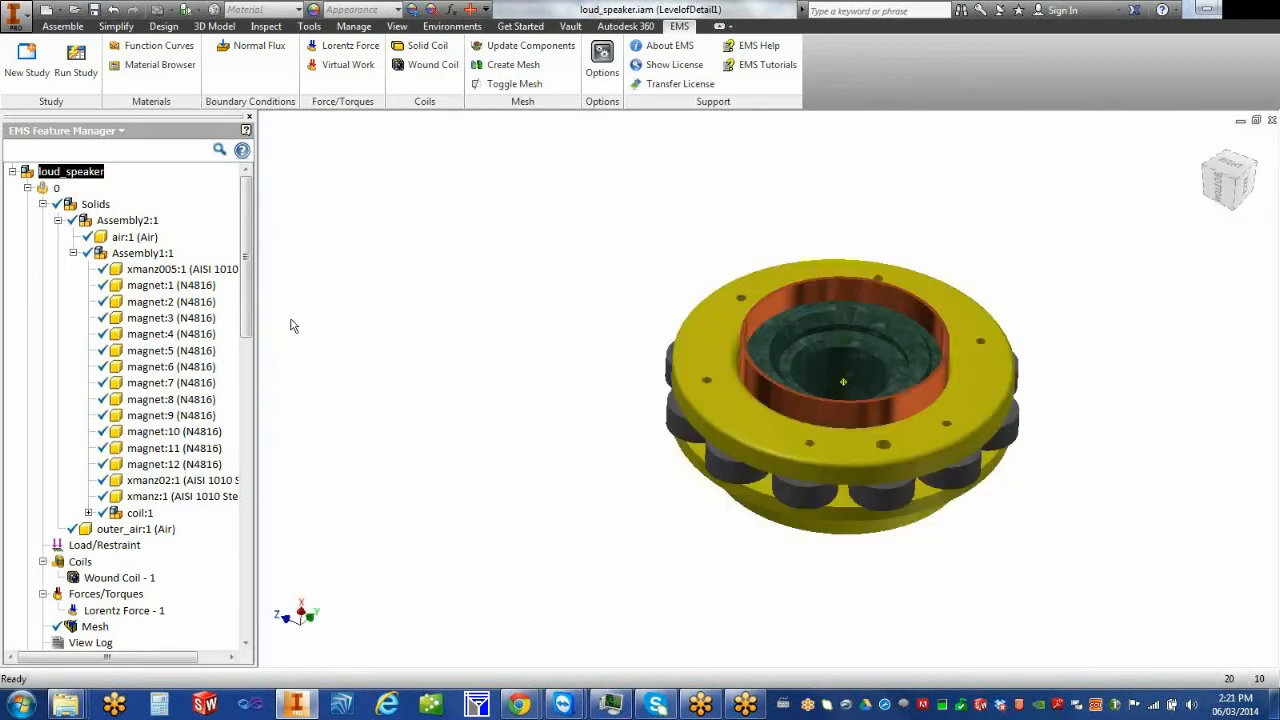
# Delete Study9 from the loudspeaker assembly's studies and confirm the deletion
pyautogui.scroll(-2, 237, 440)
pyautogui.scroll(-5, 237, 440)
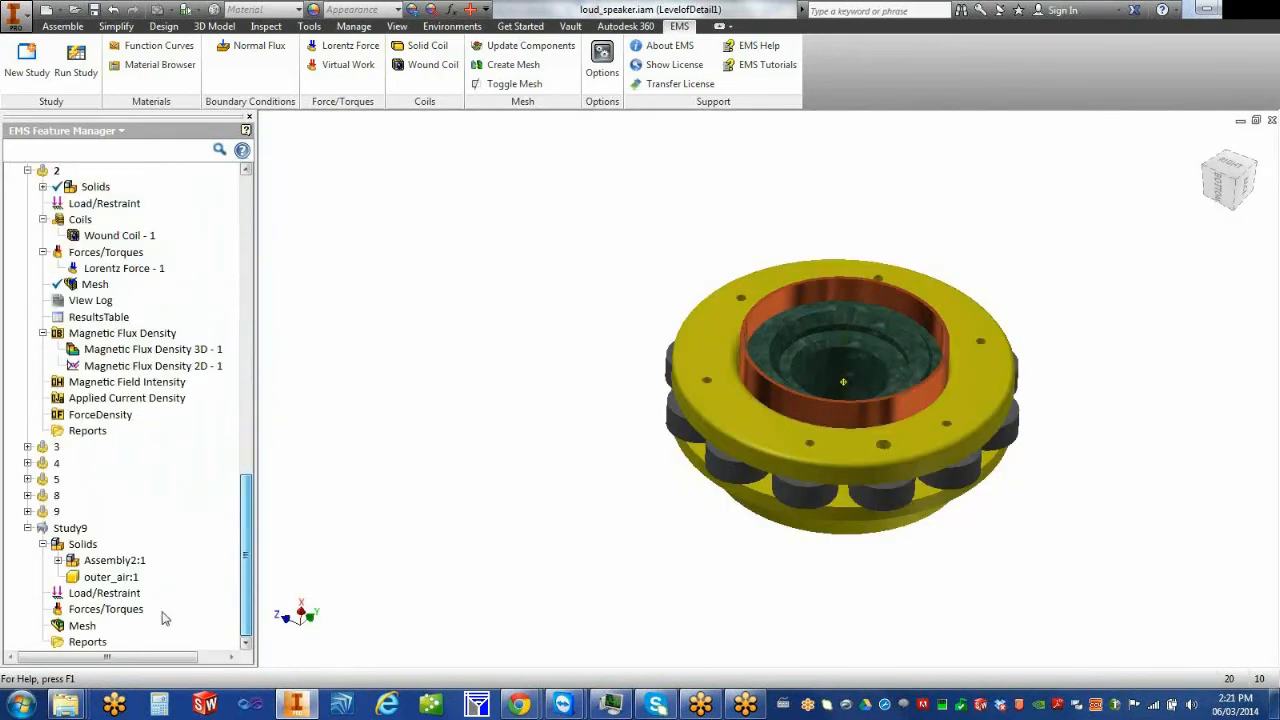
pyautogui.rightClick(70, 530)
pyautogui.click(95, 577)
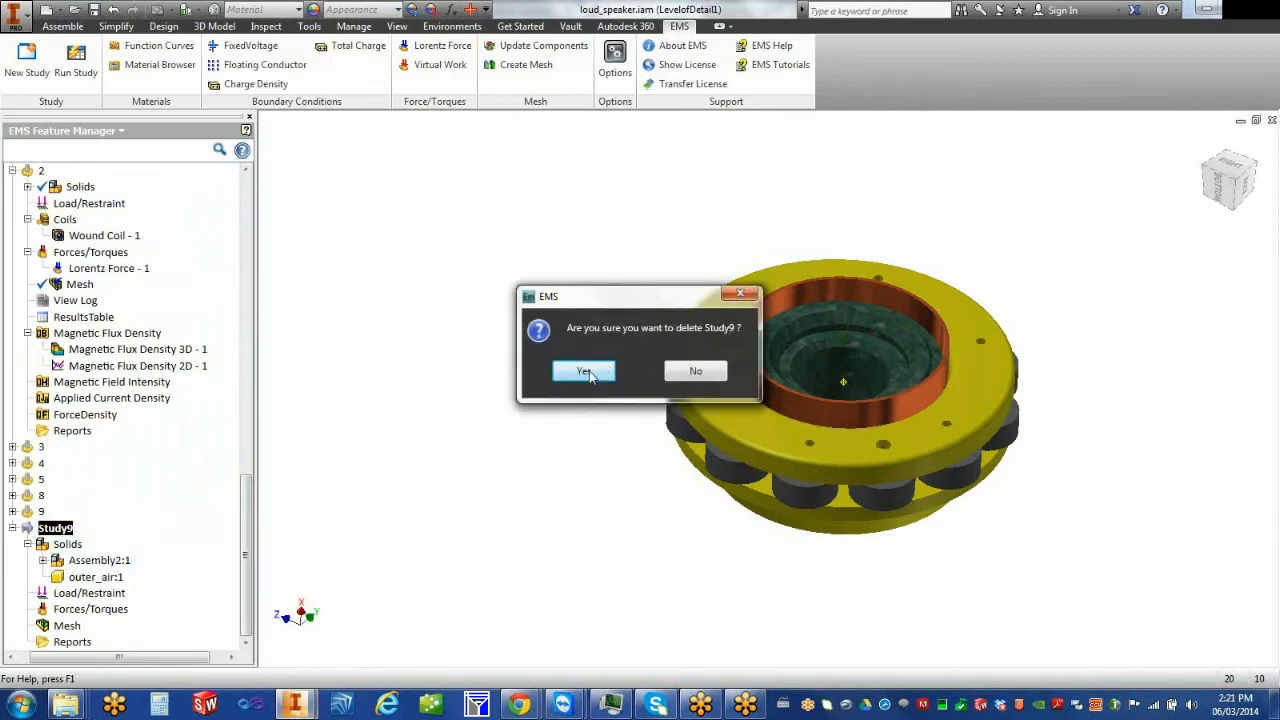
pyautogui.click(586, 370)
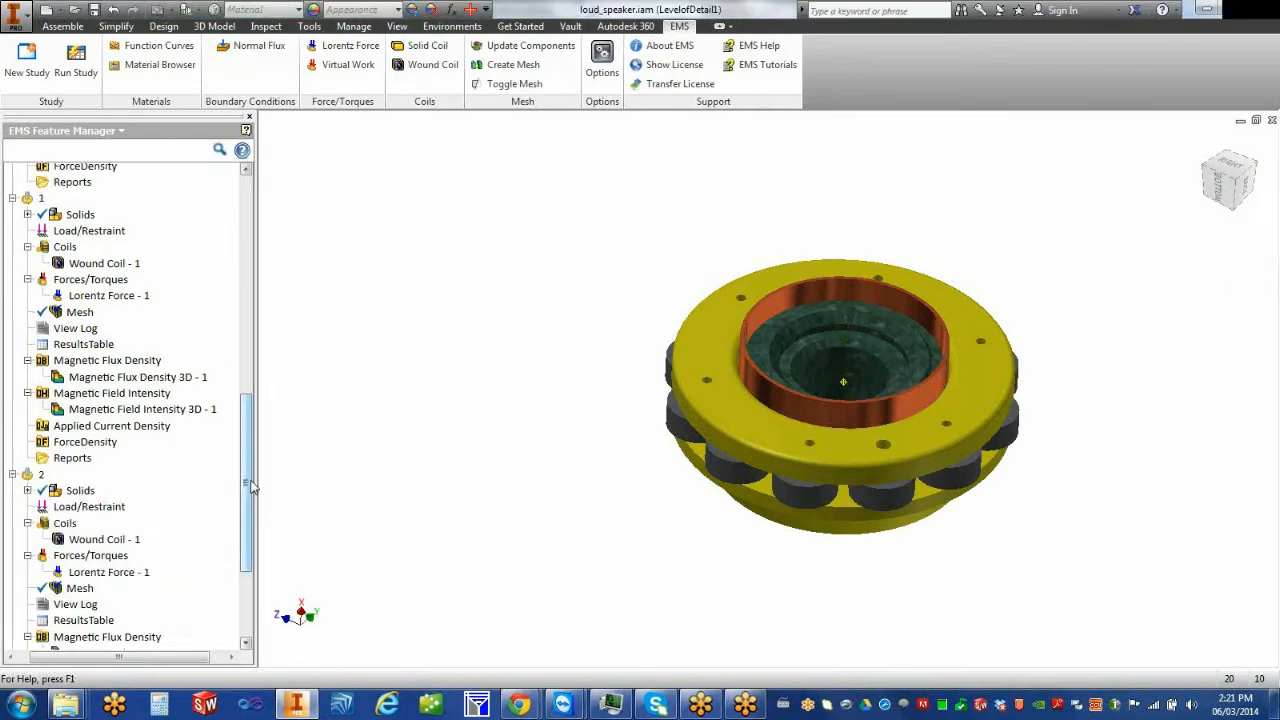
# Open the magnetostatic comparison of the loud_speaker studies and plot the Fx component of Lorentz Force - 1 across them
pyautogui.rightClick(78, 176)
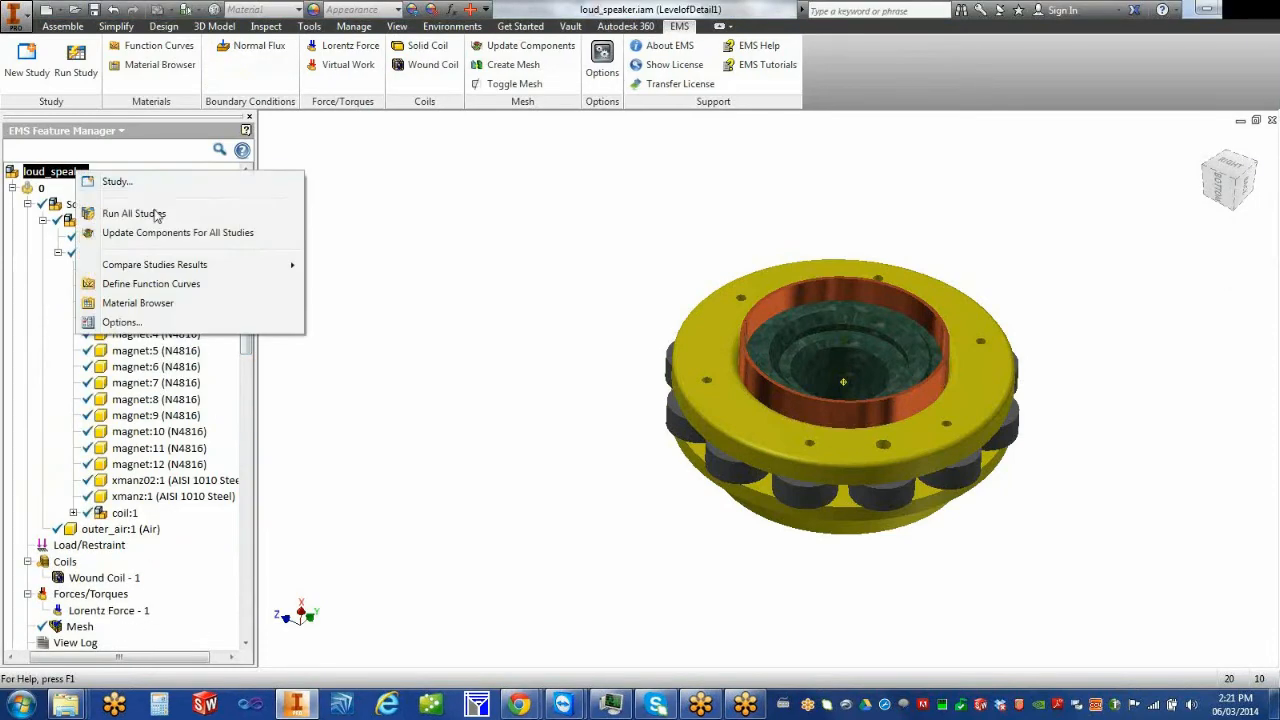
pyautogui.moveTo(293, 268)
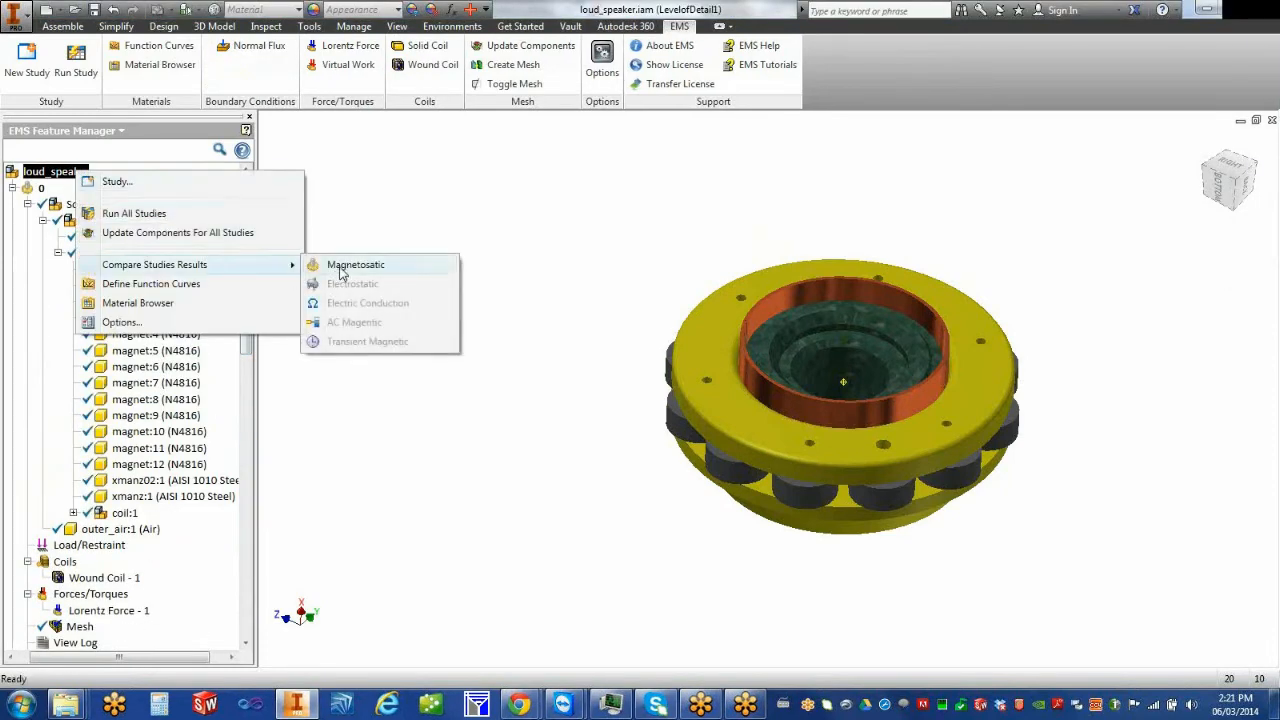
pyautogui.click(341, 272)
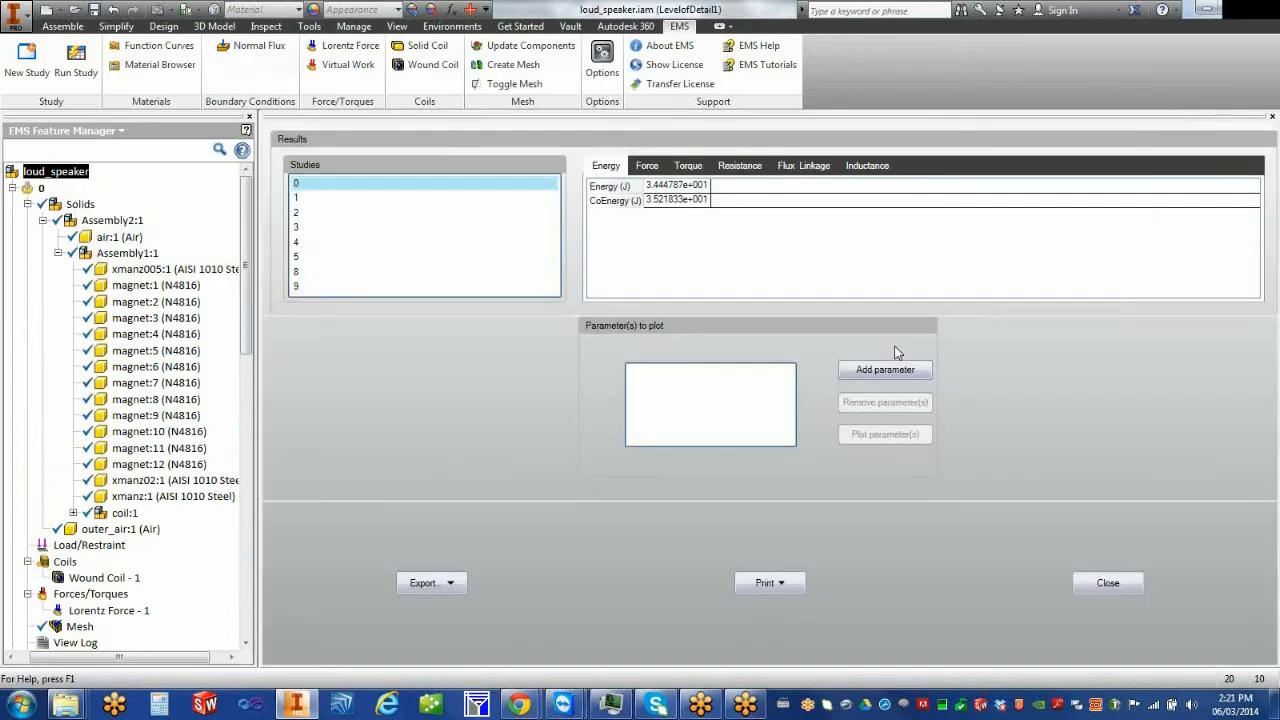
pyautogui.click(647, 166)
pyautogui.click(678, 203)
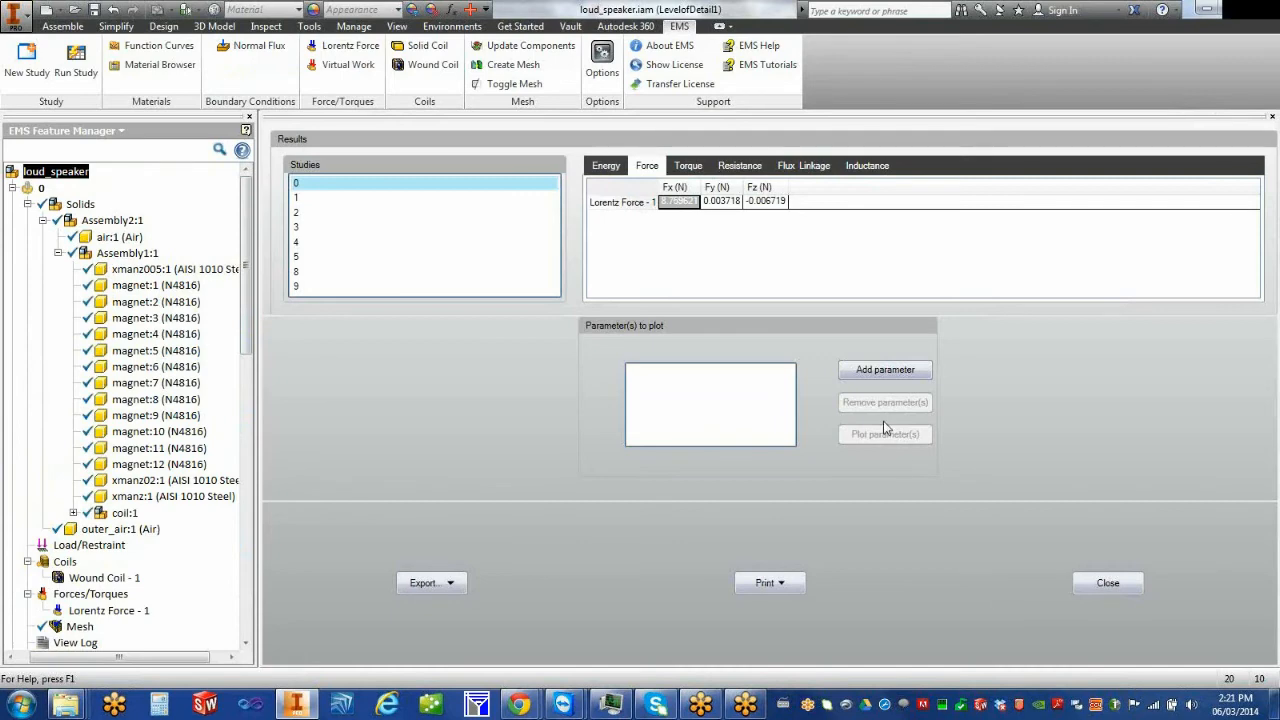
pyautogui.click(871, 371)
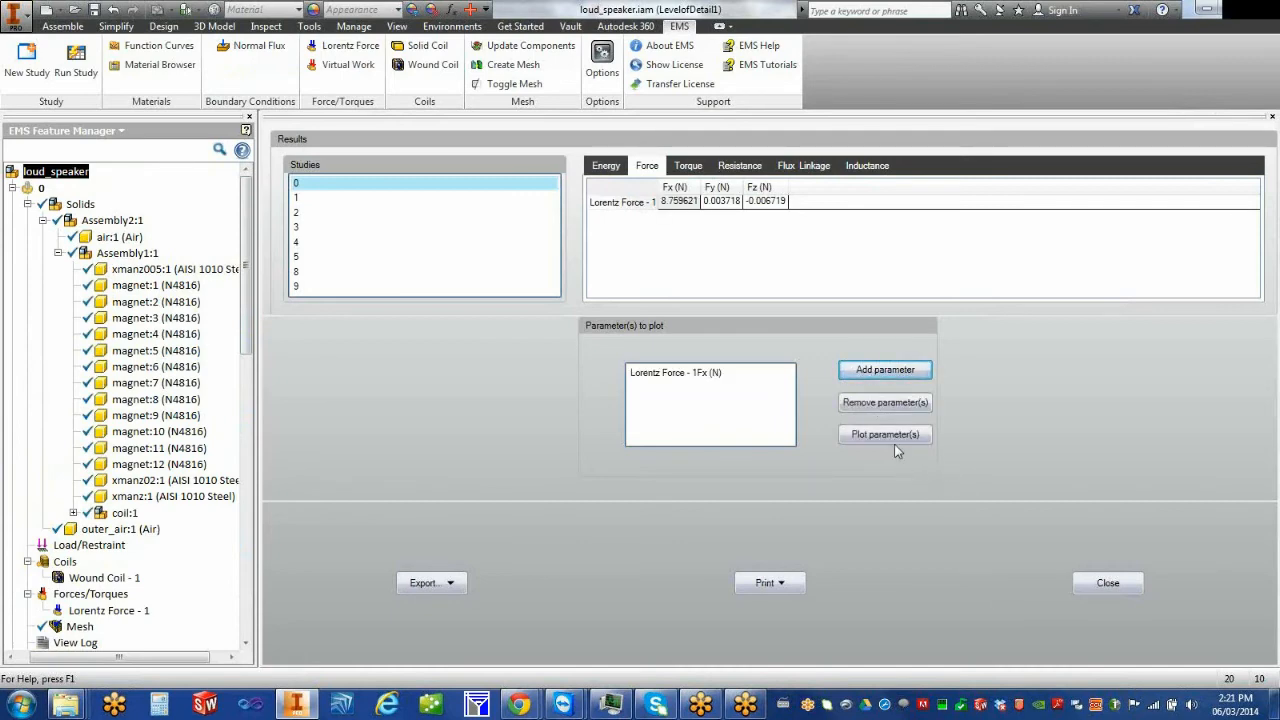
pyautogui.click(887, 436)
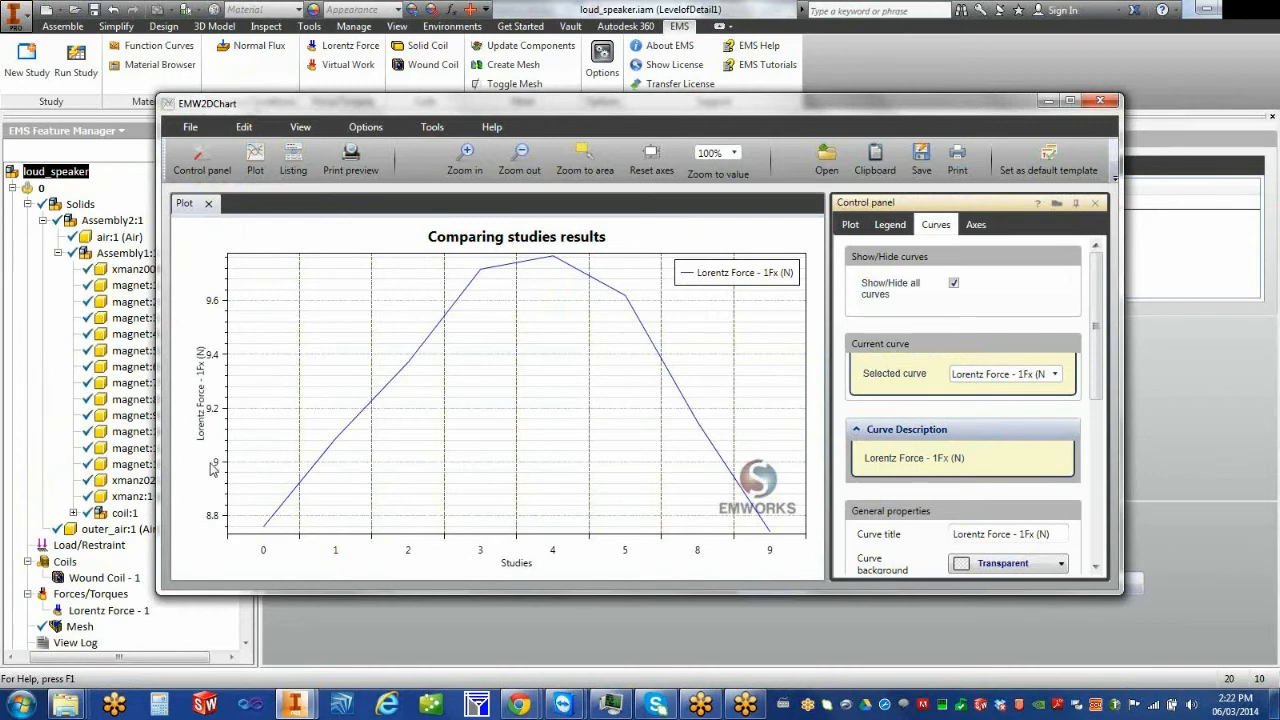
# Trace the Lorentz force curve across the studies and increase the curve's line thickness
pyautogui.moveTo(293, 497)
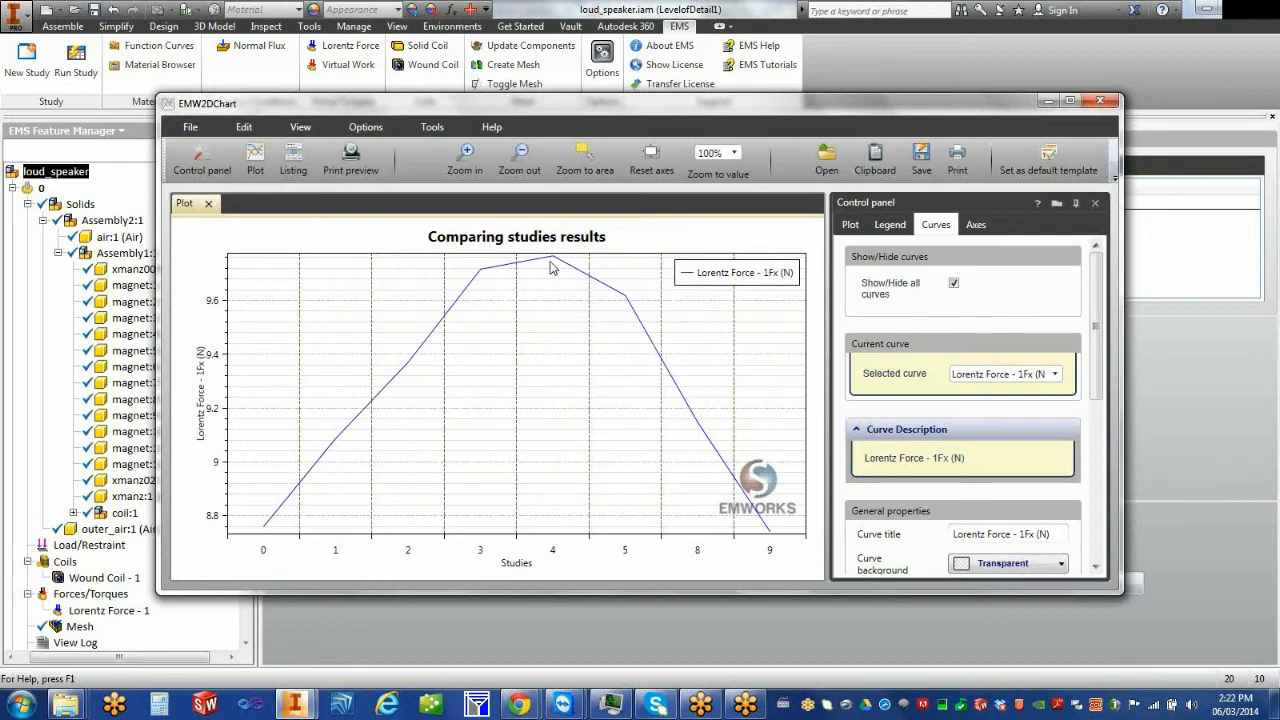
pyautogui.moveTo(555, 258); pyautogui.dragTo(760, 508)
pyautogui.moveTo(704, 421); pyautogui.dragTo(523, 272)
pyautogui.moveTo(1097, 375); pyautogui.dragTo(1095, 470)
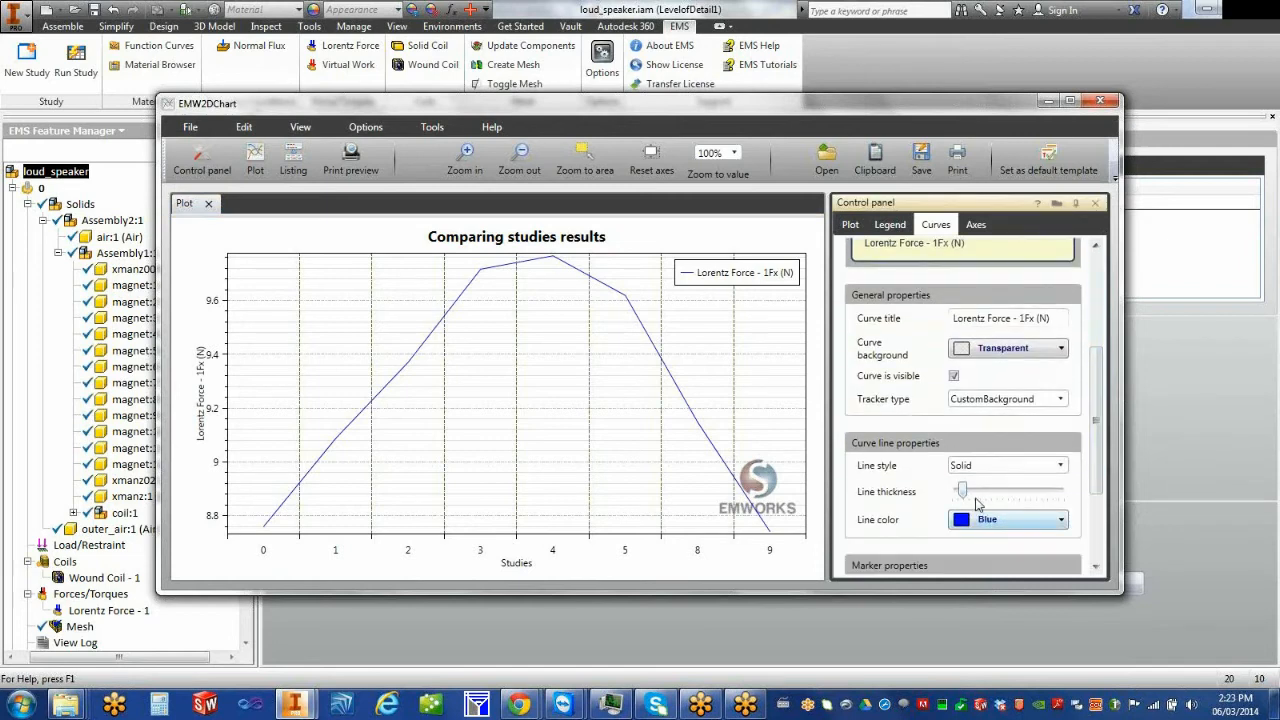
pyautogui.moveTo(983, 493); pyautogui.dragTo(995, 492)
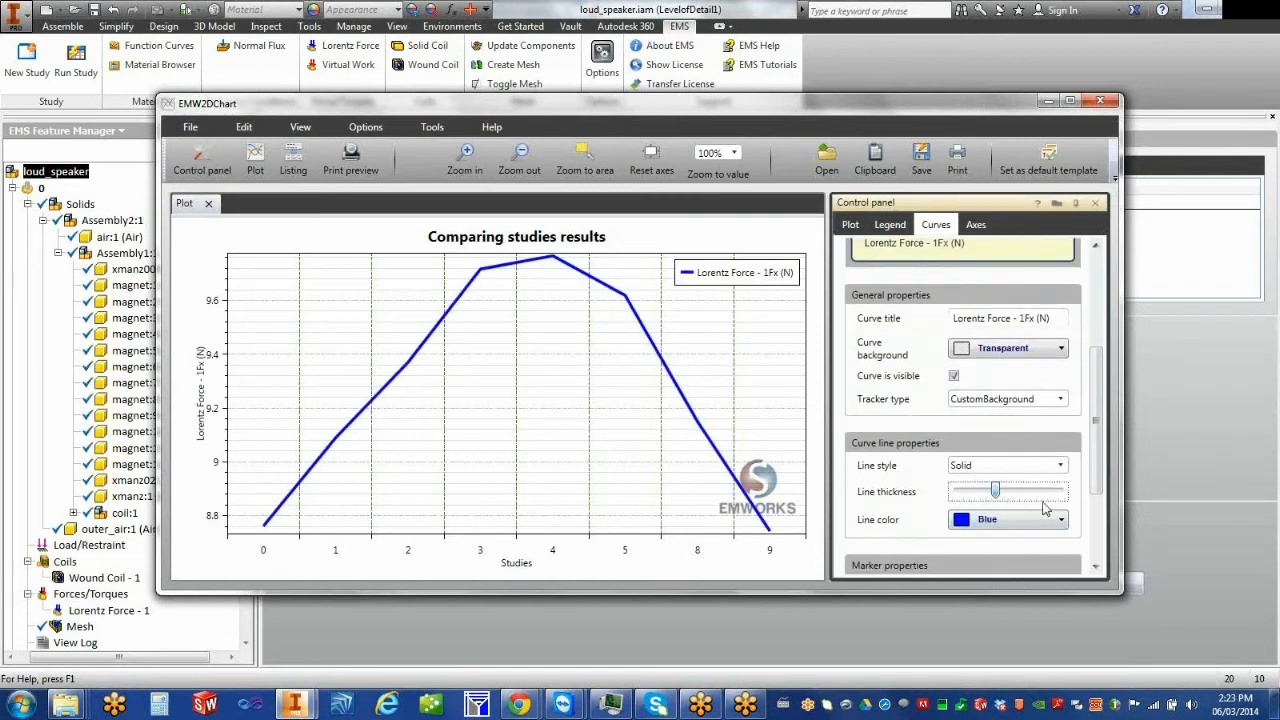
# List the points of the Lorentz force curve, and close the chart and the comparison results
pyautogui.click(293, 158)
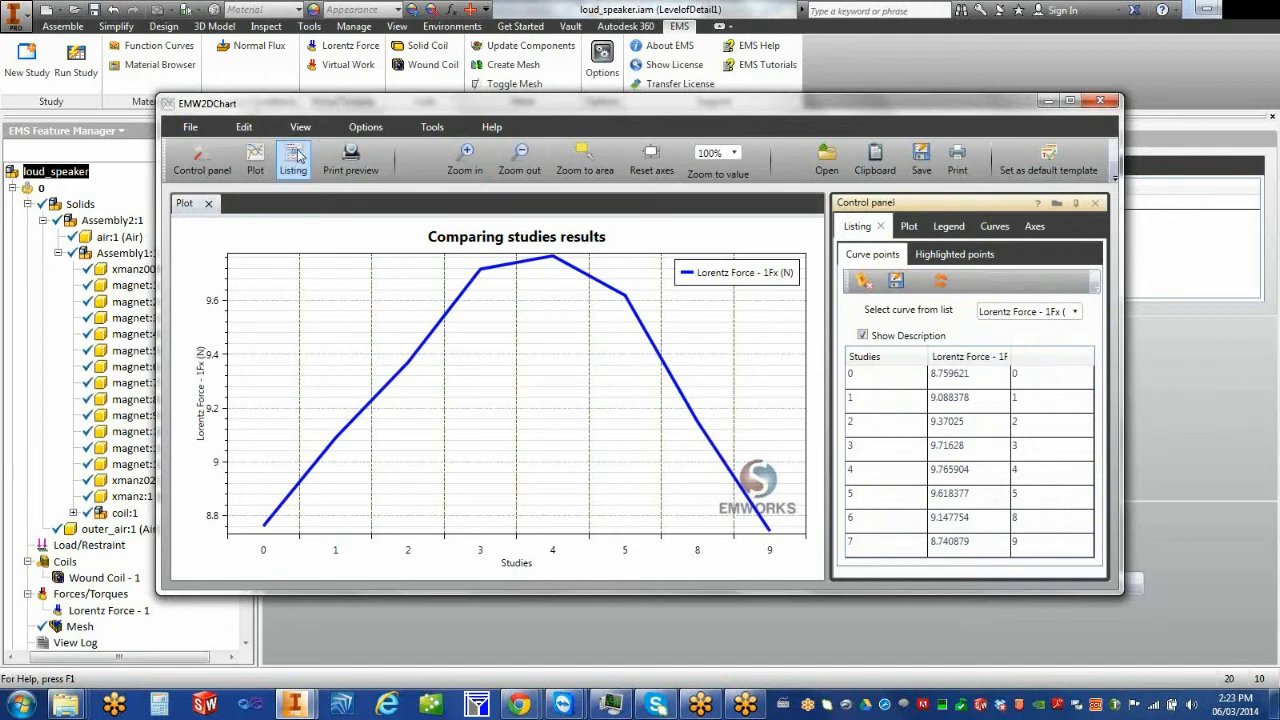
pyautogui.click(1101, 105)
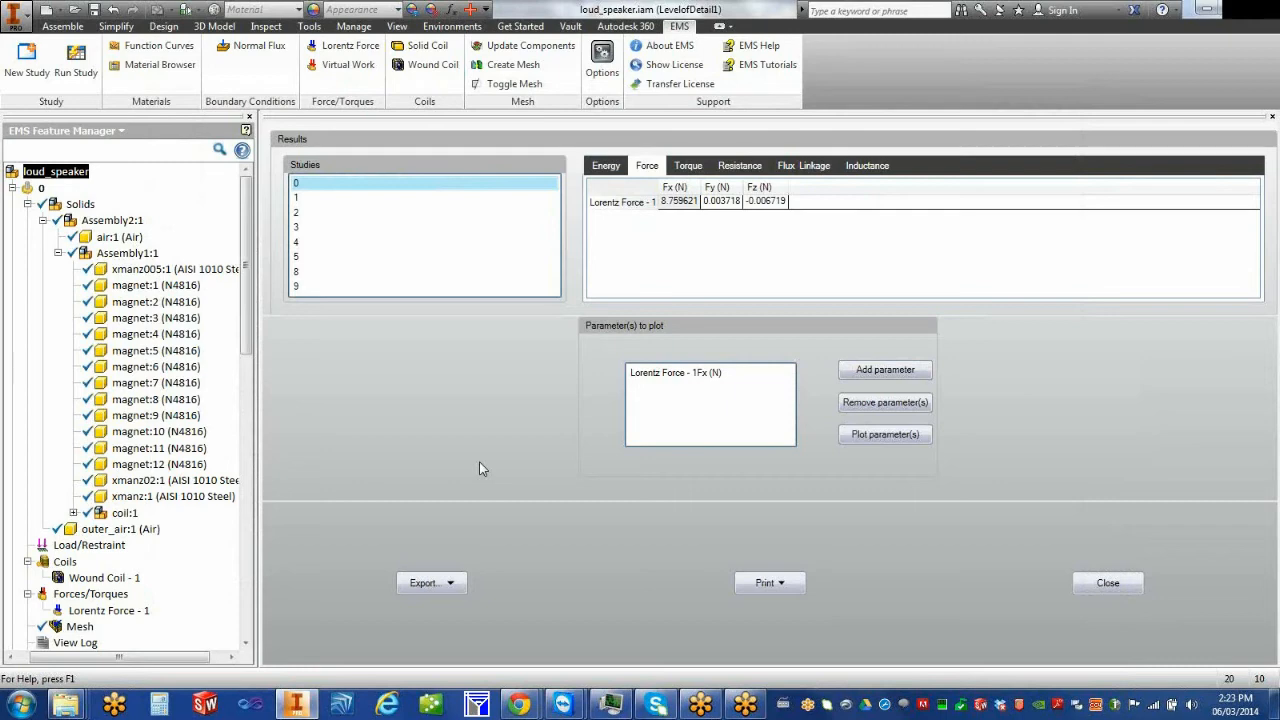
pyautogui.click(1090, 582)
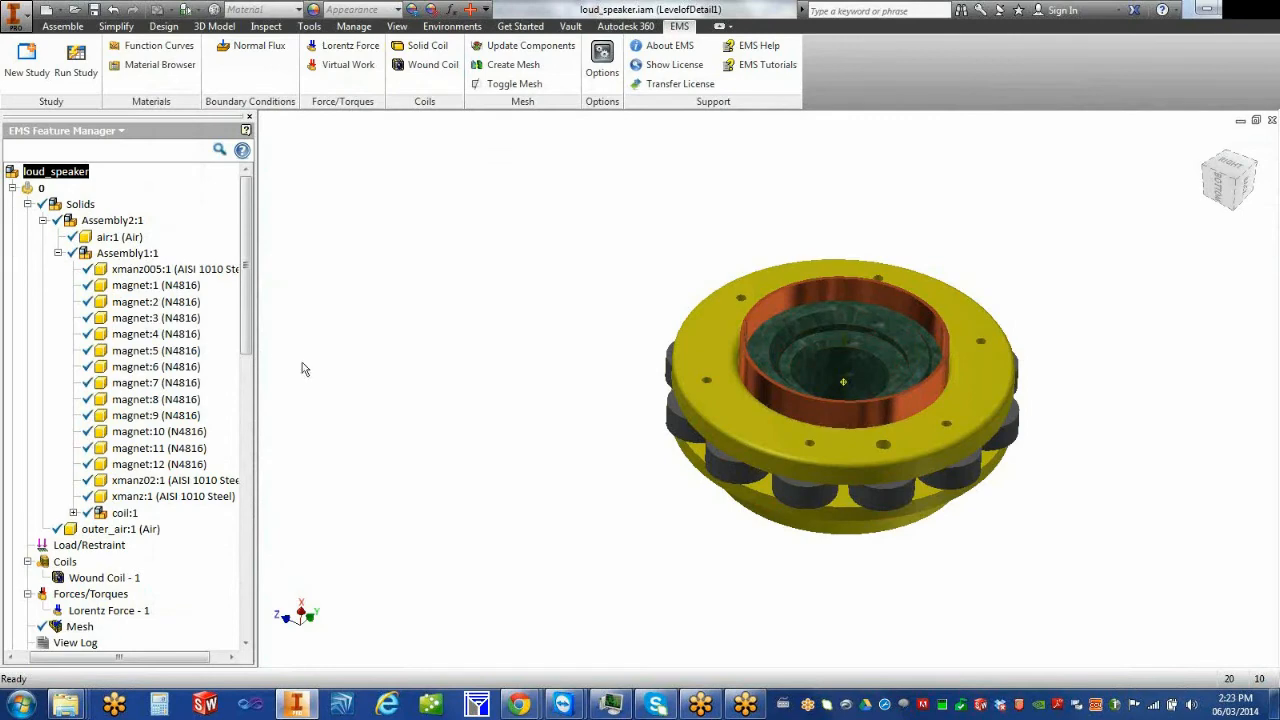
pyautogui.rightClick(74, 172)
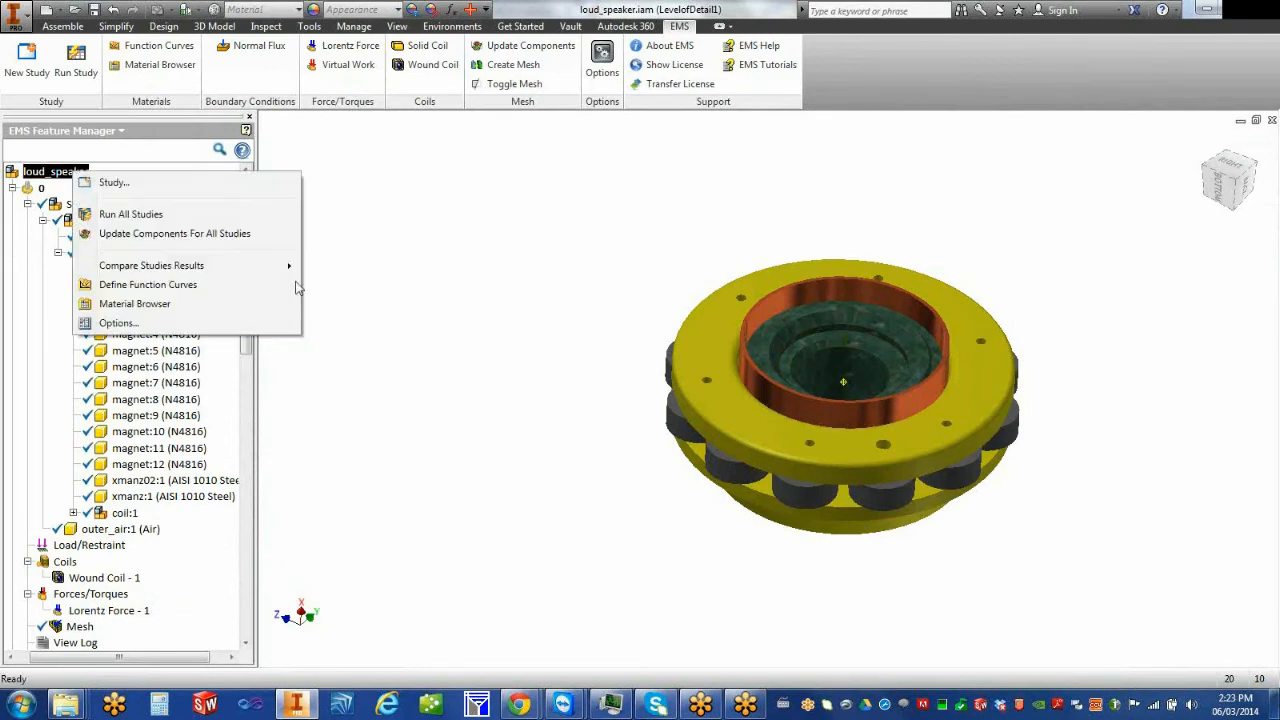
pyautogui.moveTo(240, 270)
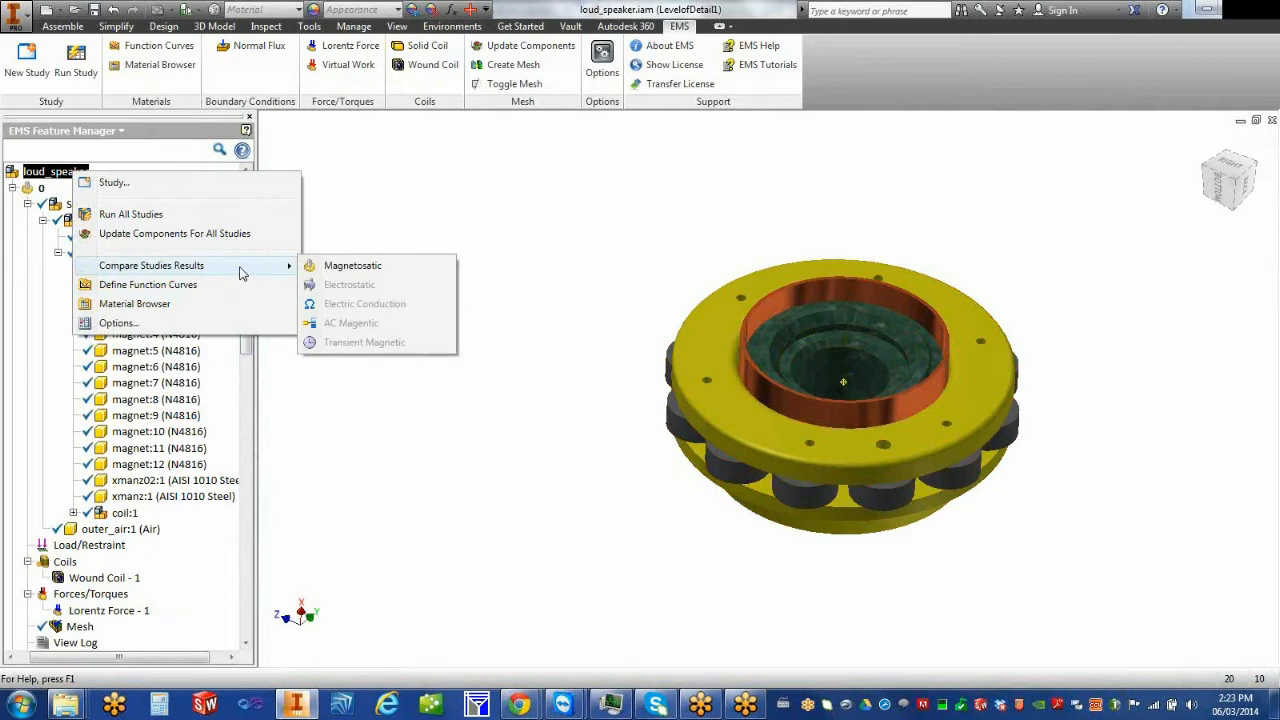
pyautogui.click(561, 228)
pyautogui.moveTo(247, 350); pyautogui.dragTo(264, 280)
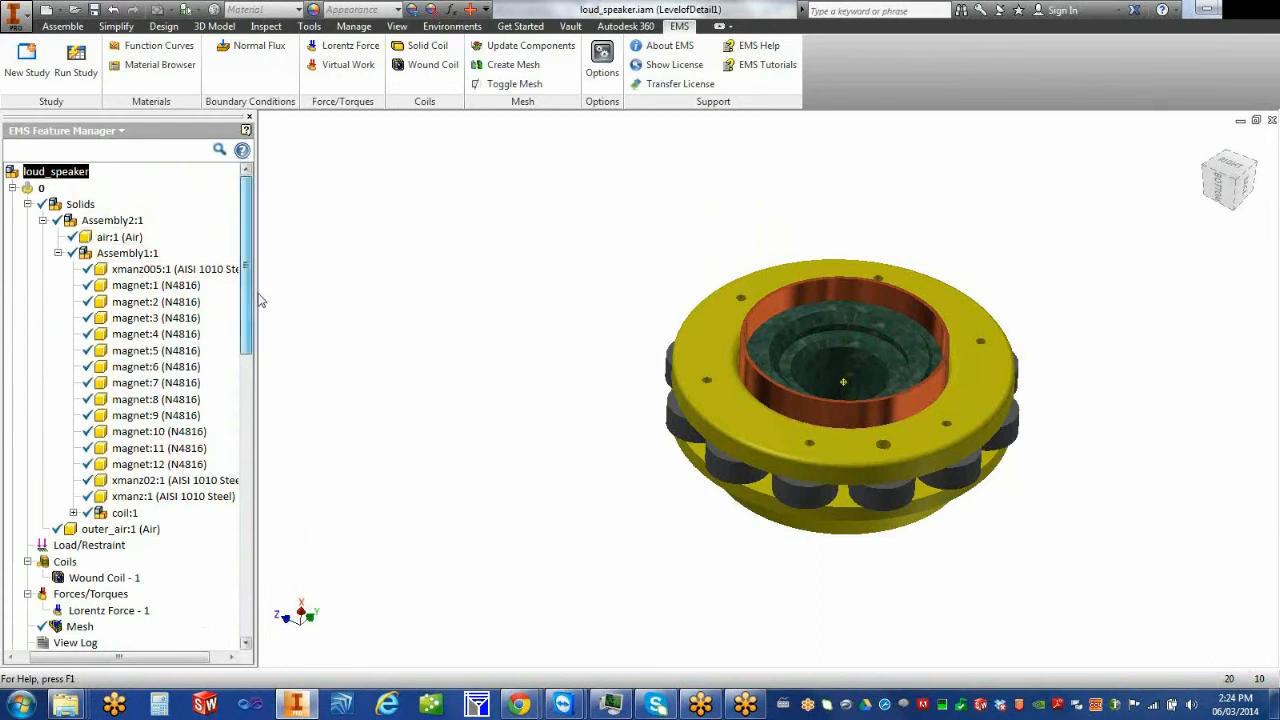
# Copy study 0 and paste it into the loud_speaker assembly as a new study named 10mm
pyautogui.moveTo(32, 195)
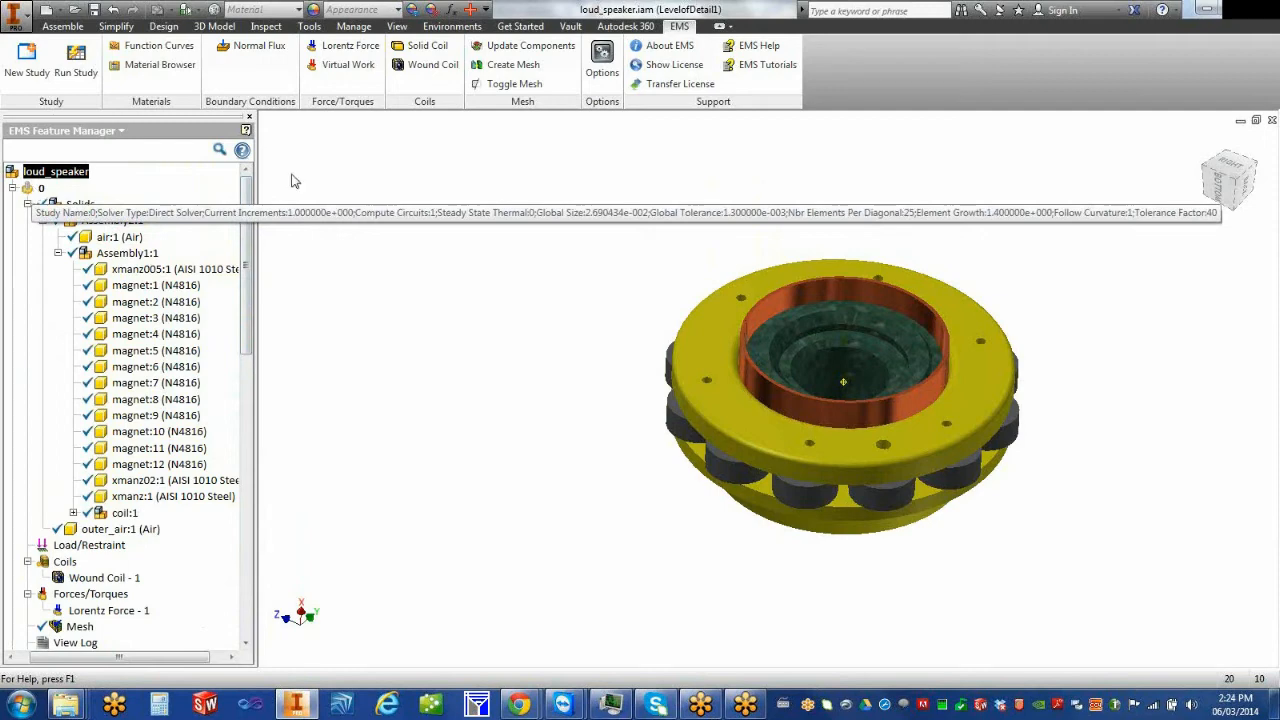
pyautogui.rightClick(38, 188)
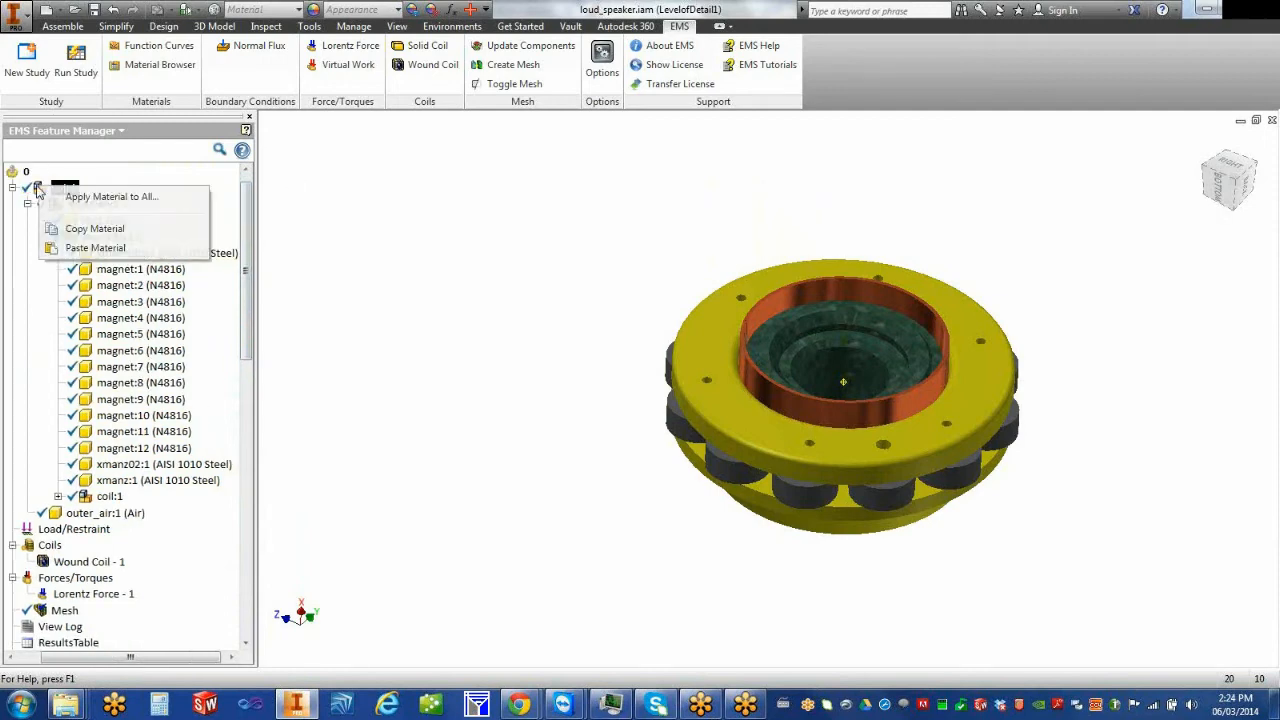
pyautogui.click(405, 228)
pyautogui.click(26, 172)
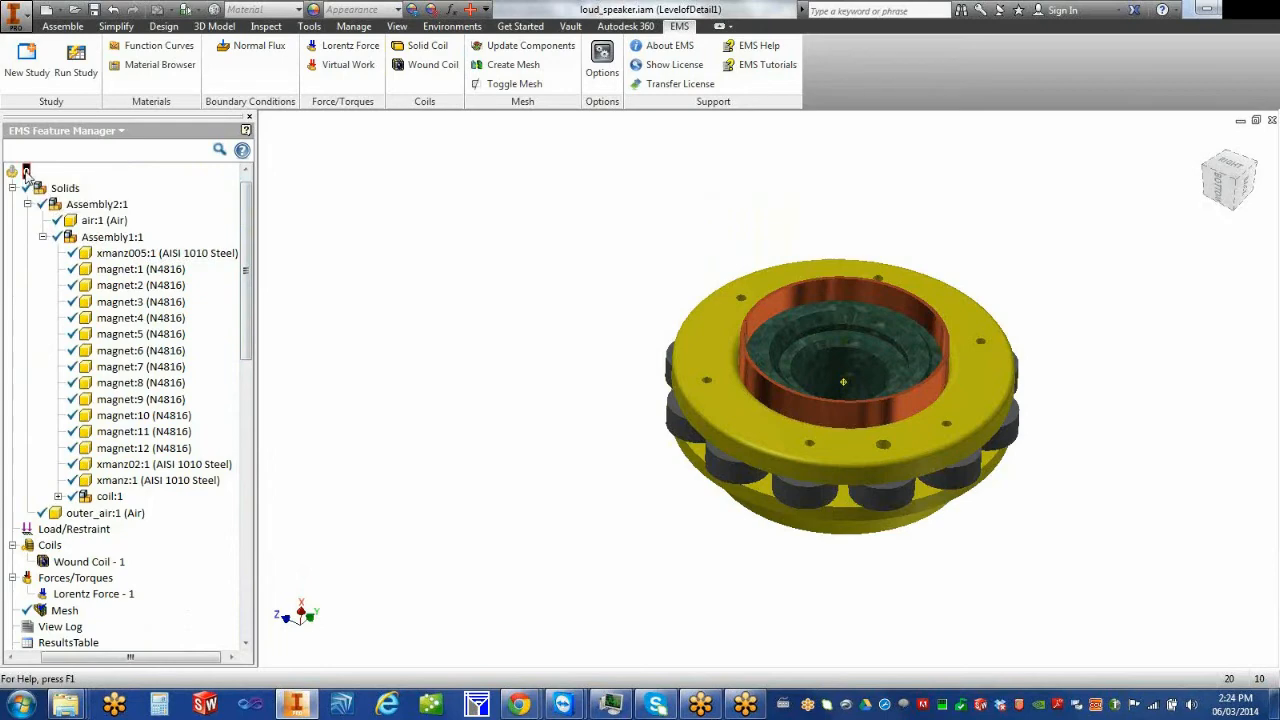
pyautogui.rightClick(26, 172)
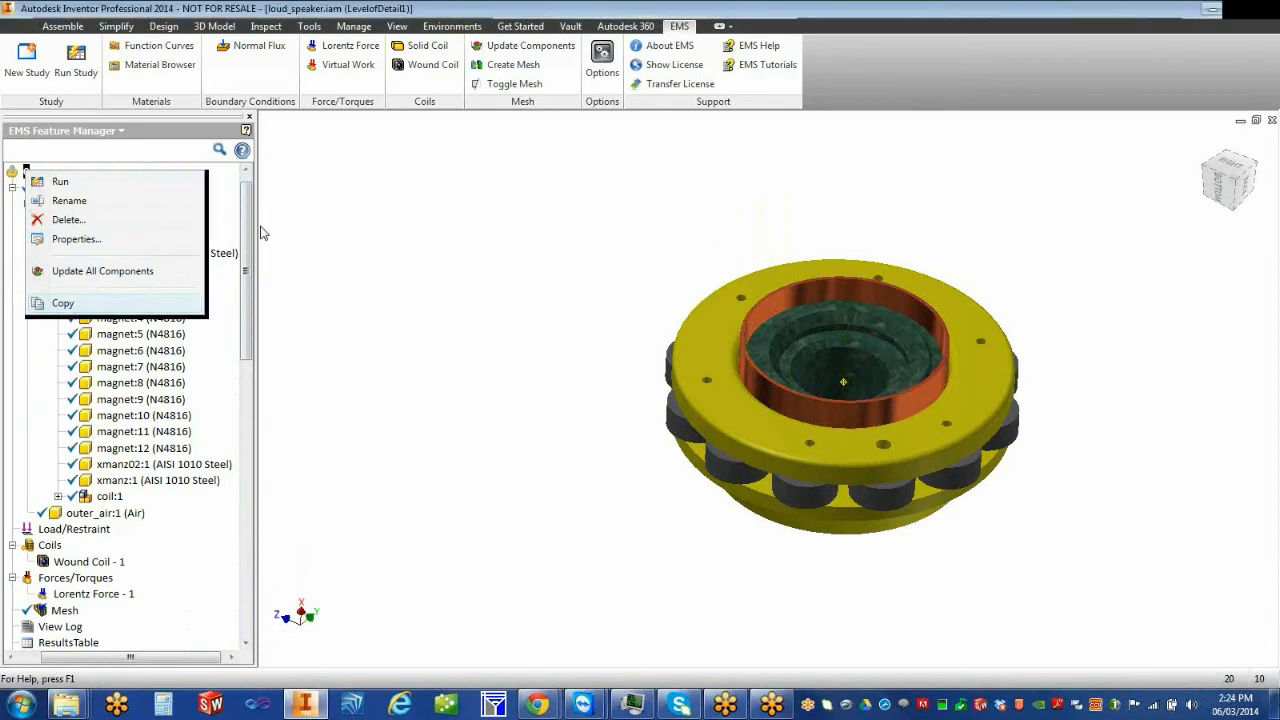
pyautogui.moveTo(246, 217); pyautogui.dragTo(234, 187)
pyautogui.rightClick(63, 173)
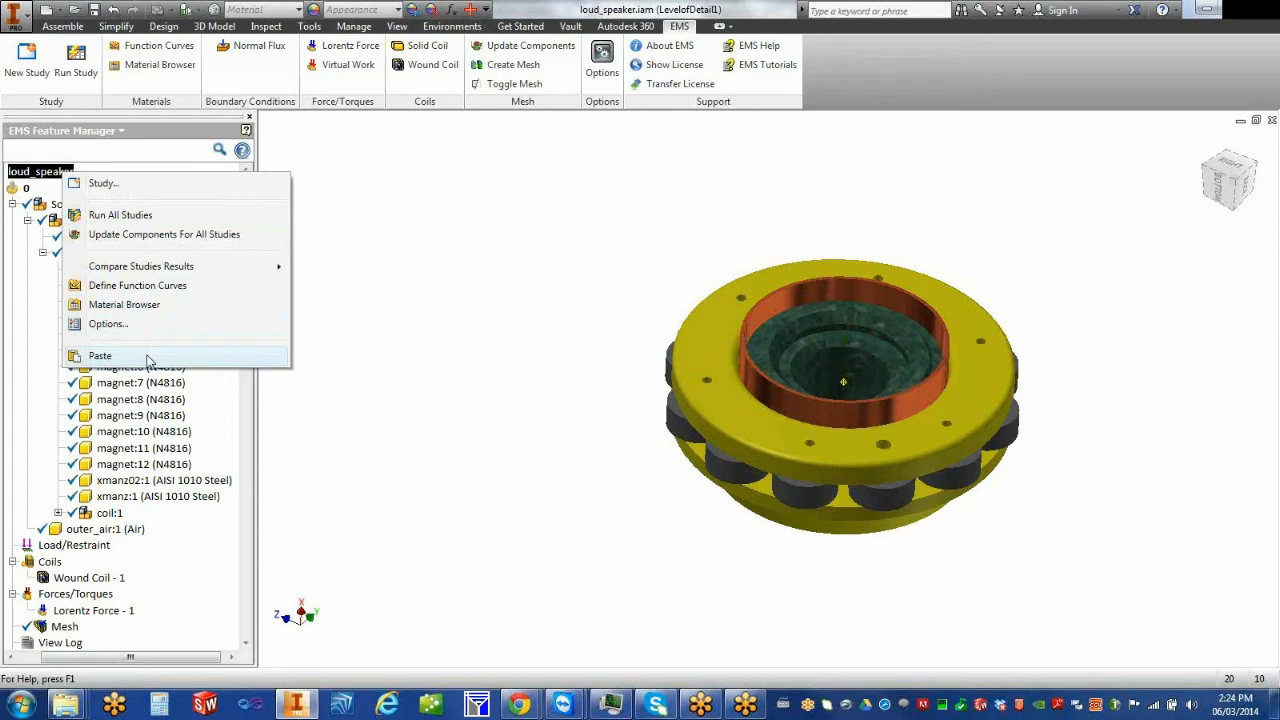
pyautogui.click(100, 356)
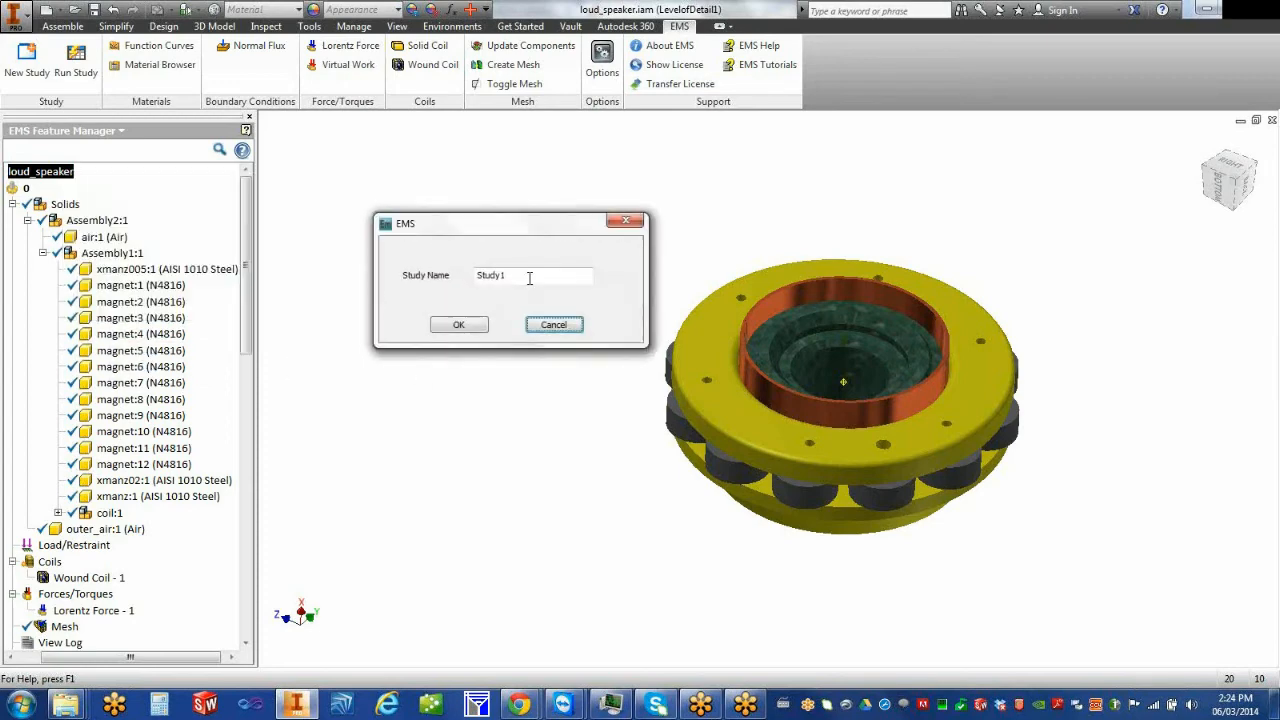
pyautogui.moveTo(532, 277); pyautogui.dragTo(457, 277)
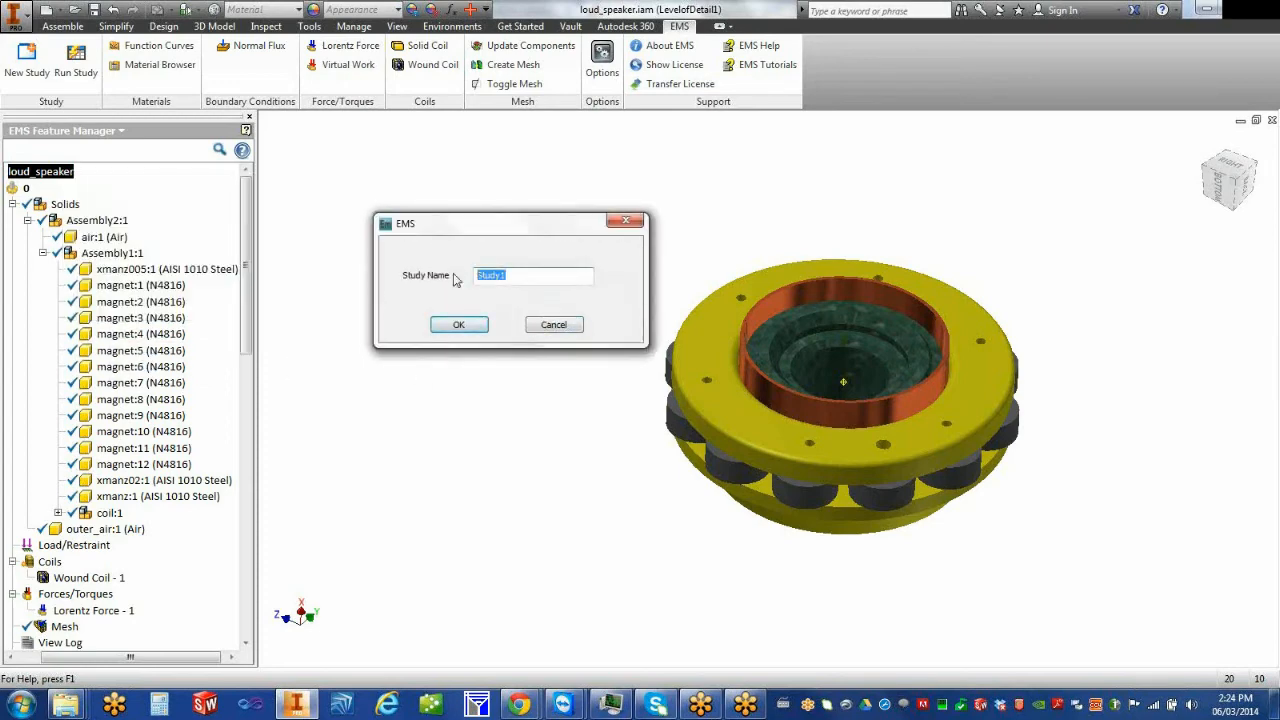
pyautogui.write('10mm')
pyautogui.click(466, 324)
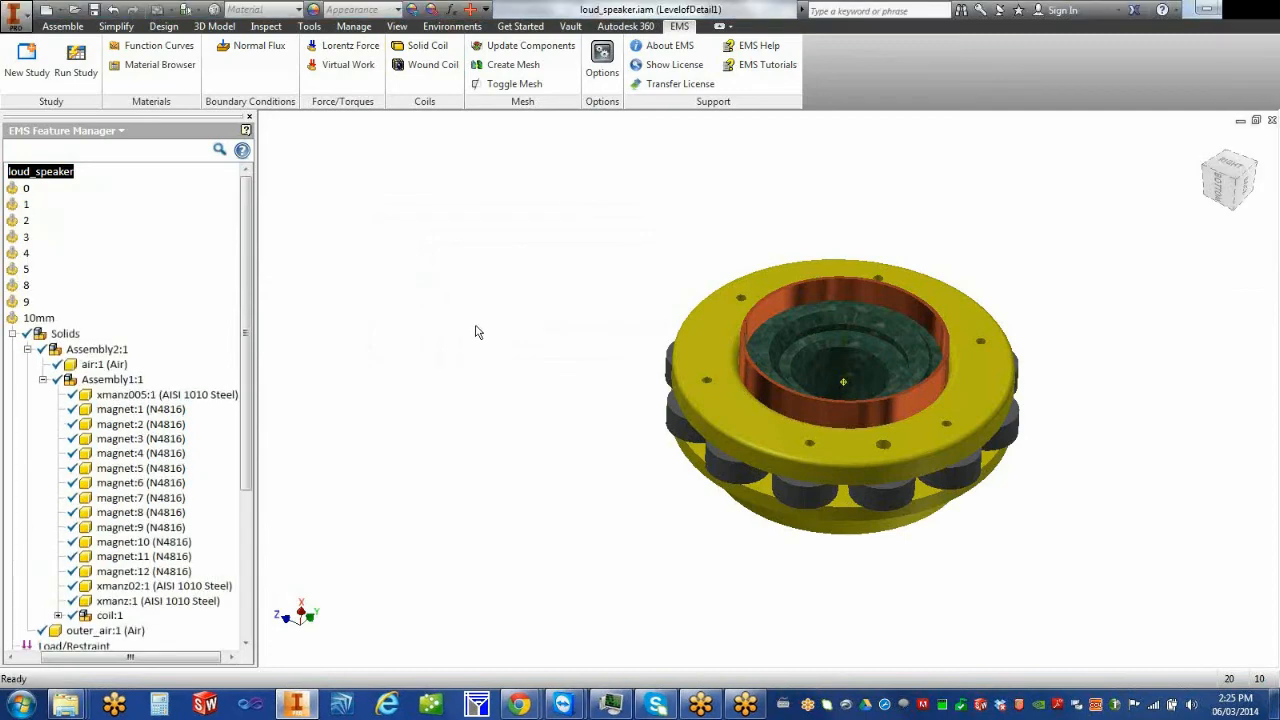
# Review the contents of the 10mm study and the run commands available for it and for all loud_speaker studies
pyautogui.moveTo(249, 438); pyautogui.dragTo(253, 625)
pyautogui.click(66, 496)
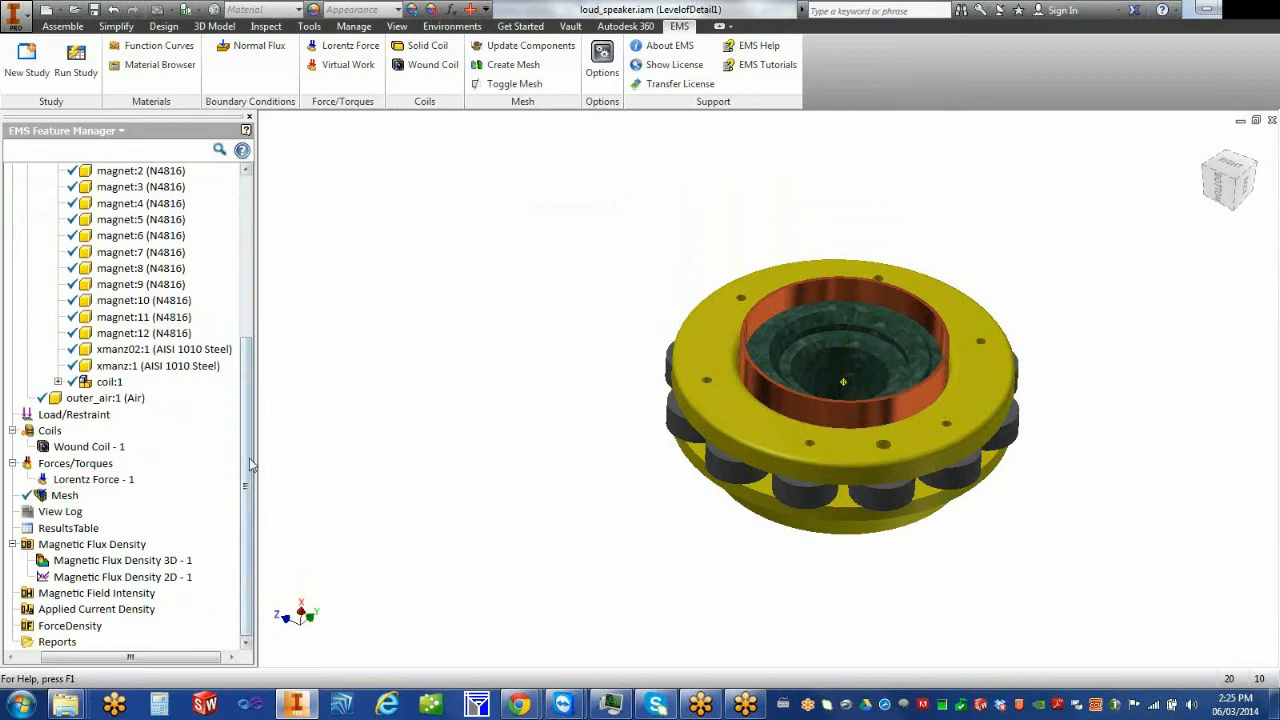
pyautogui.moveTo(244, 515); pyautogui.dragTo(242, 325)
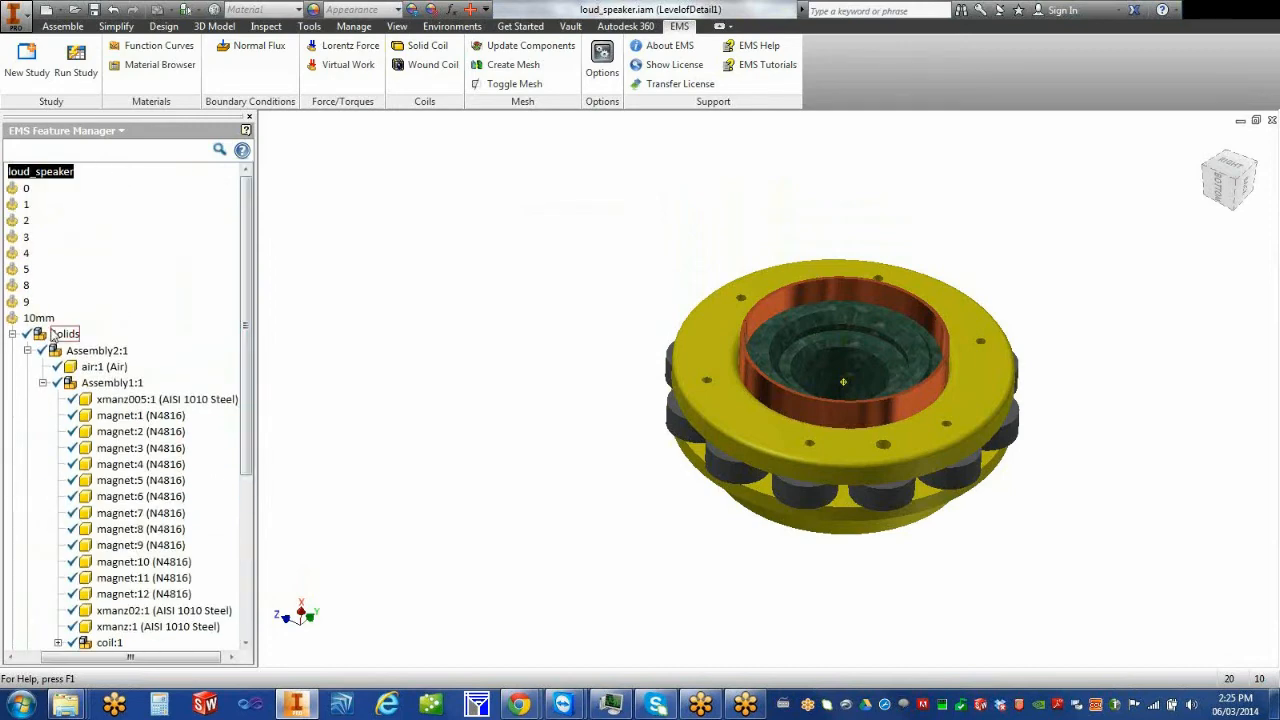
pyautogui.moveTo(43, 318)
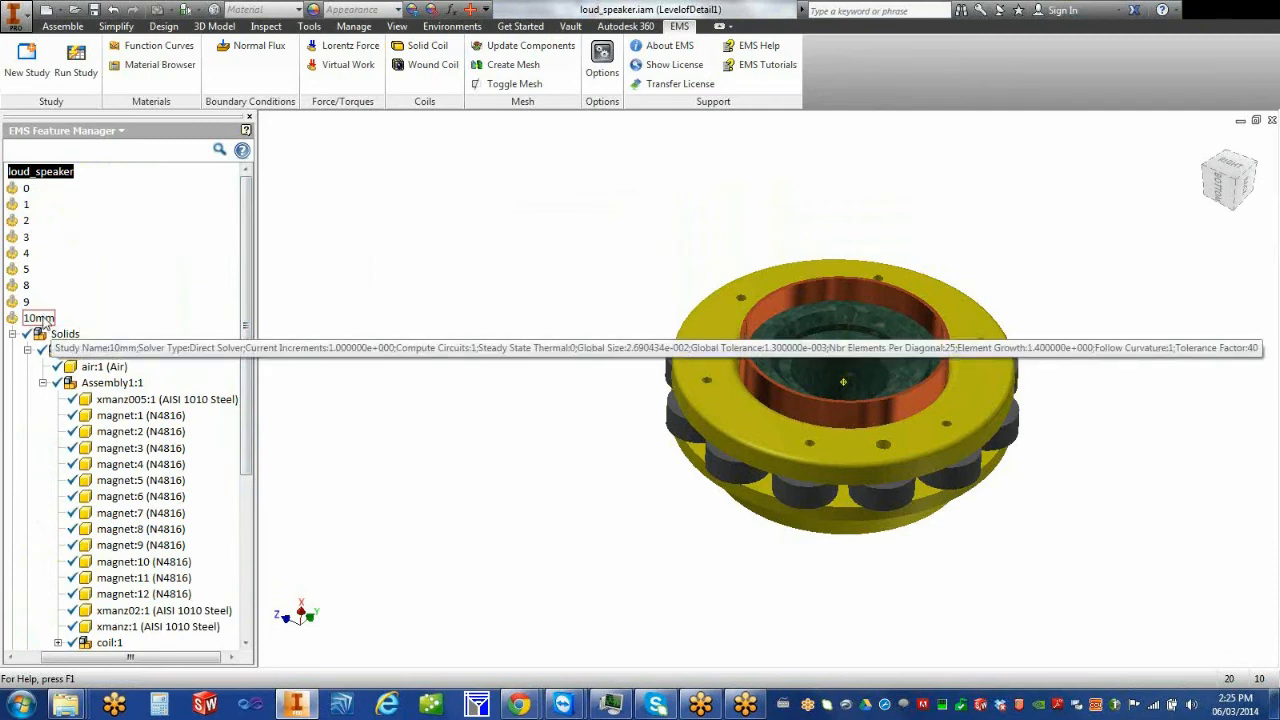
pyautogui.click(43, 318)
pyautogui.scroll(-3, 43, 318)
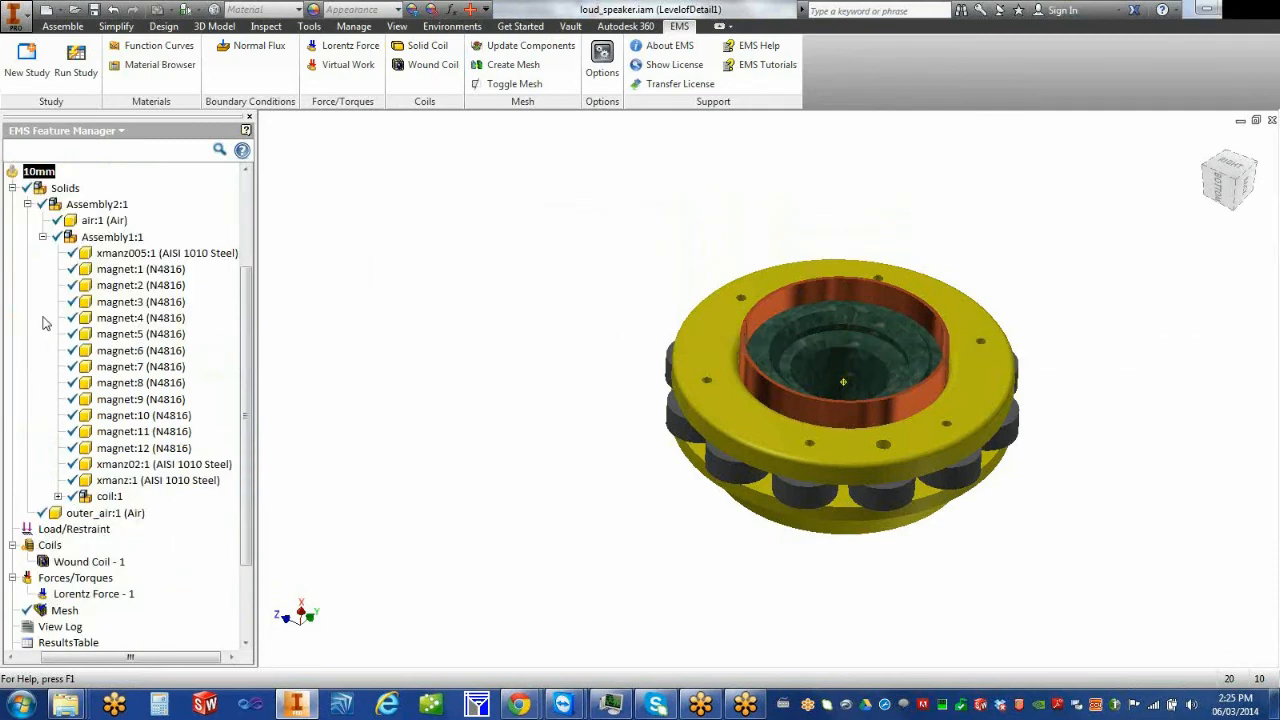
pyautogui.rightClick(43, 172)
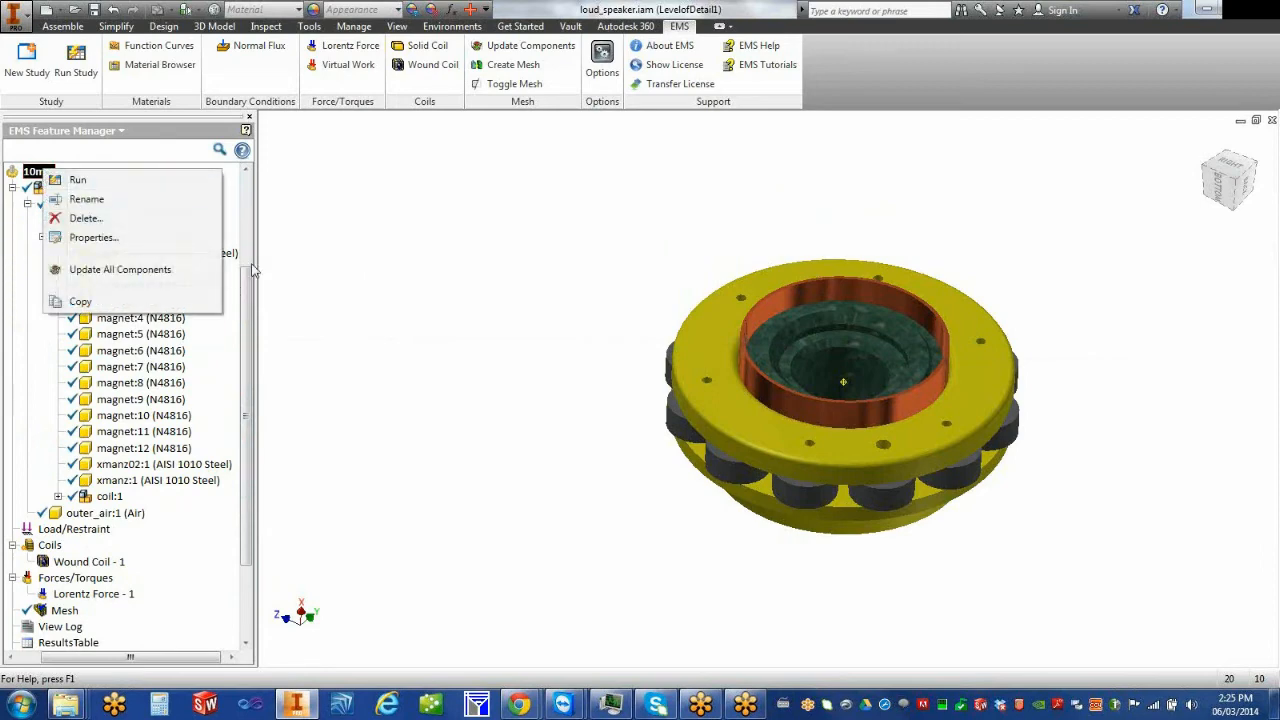
pyautogui.moveTo(250, 270); pyautogui.dragTo(263, 184)
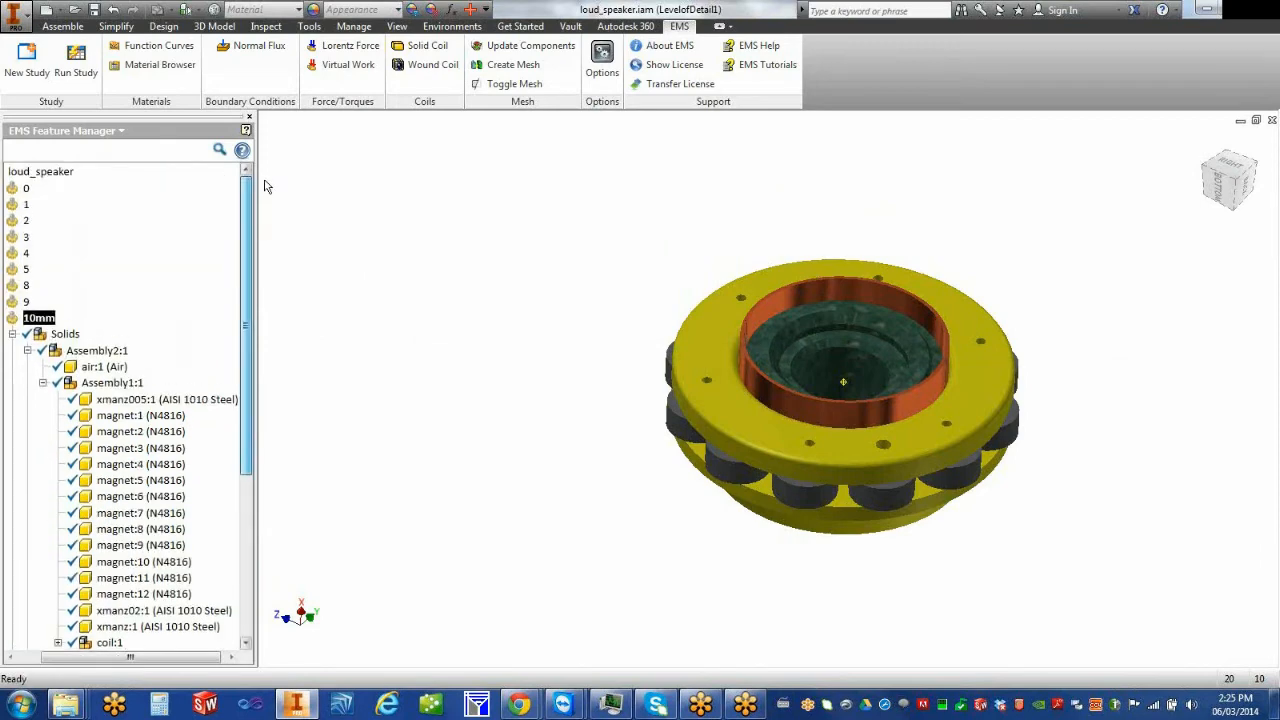
pyautogui.click(58, 177)
pyautogui.rightClick(58, 177)
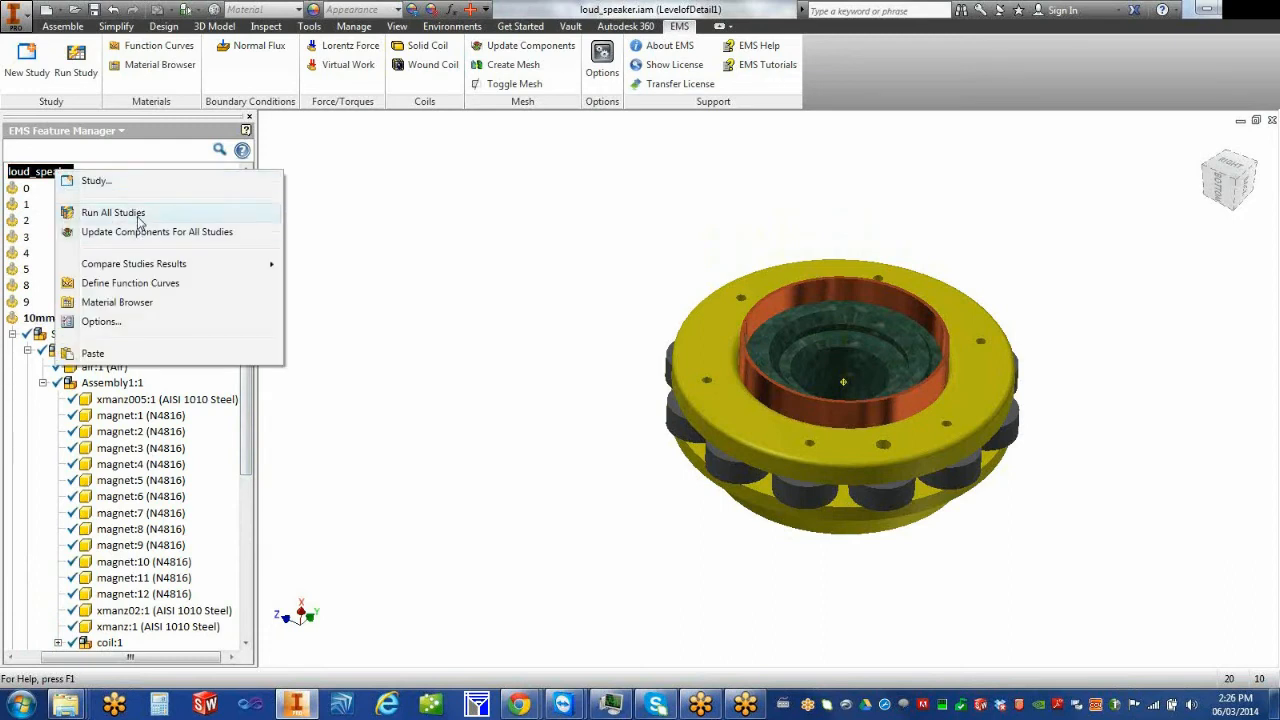
pyautogui.click(536, 308)
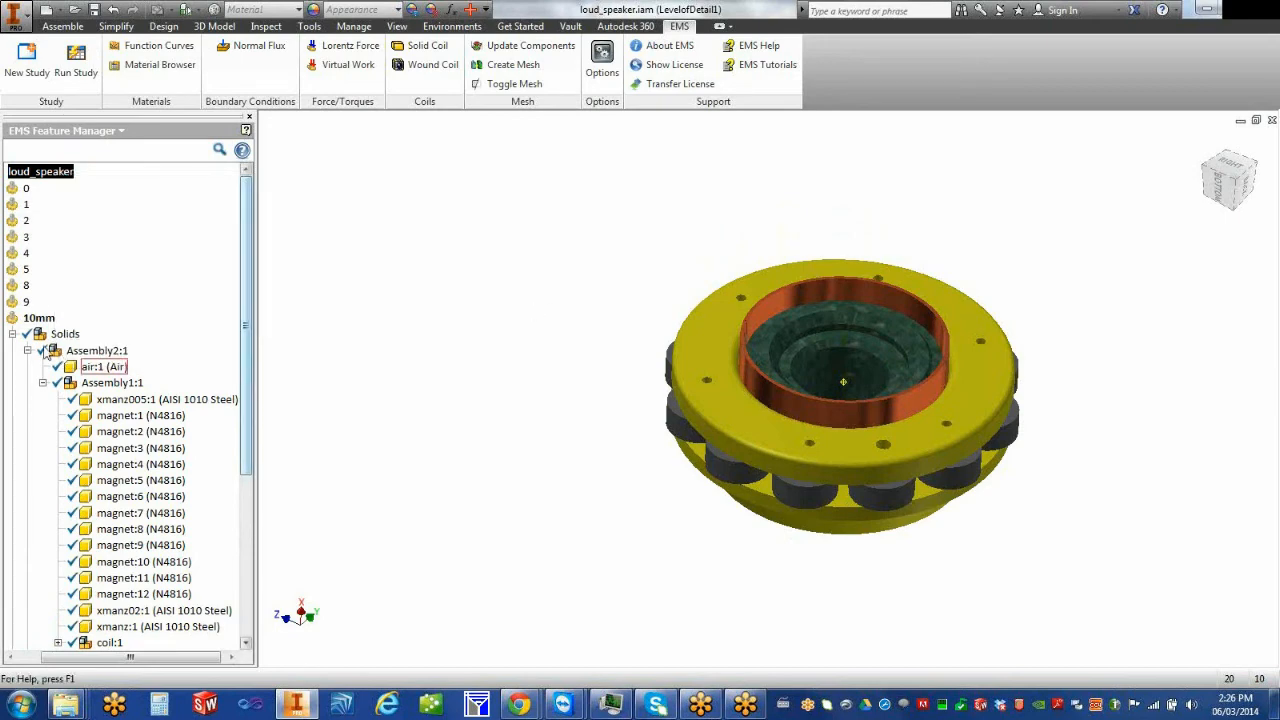
# Expand study 9 and open the settings for a new report from its Reports folder
pyautogui.moveTo(146, 656); pyautogui.dragTo(110, 656)
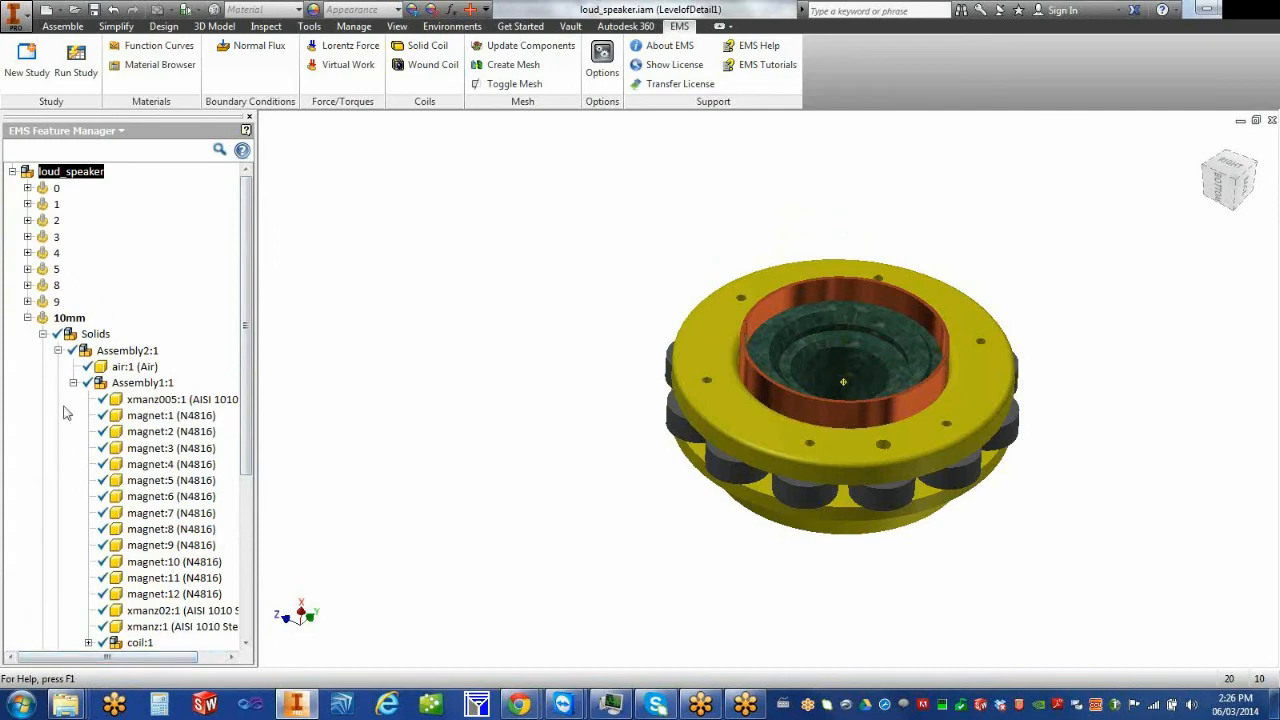
pyautogui.click(27, 301)
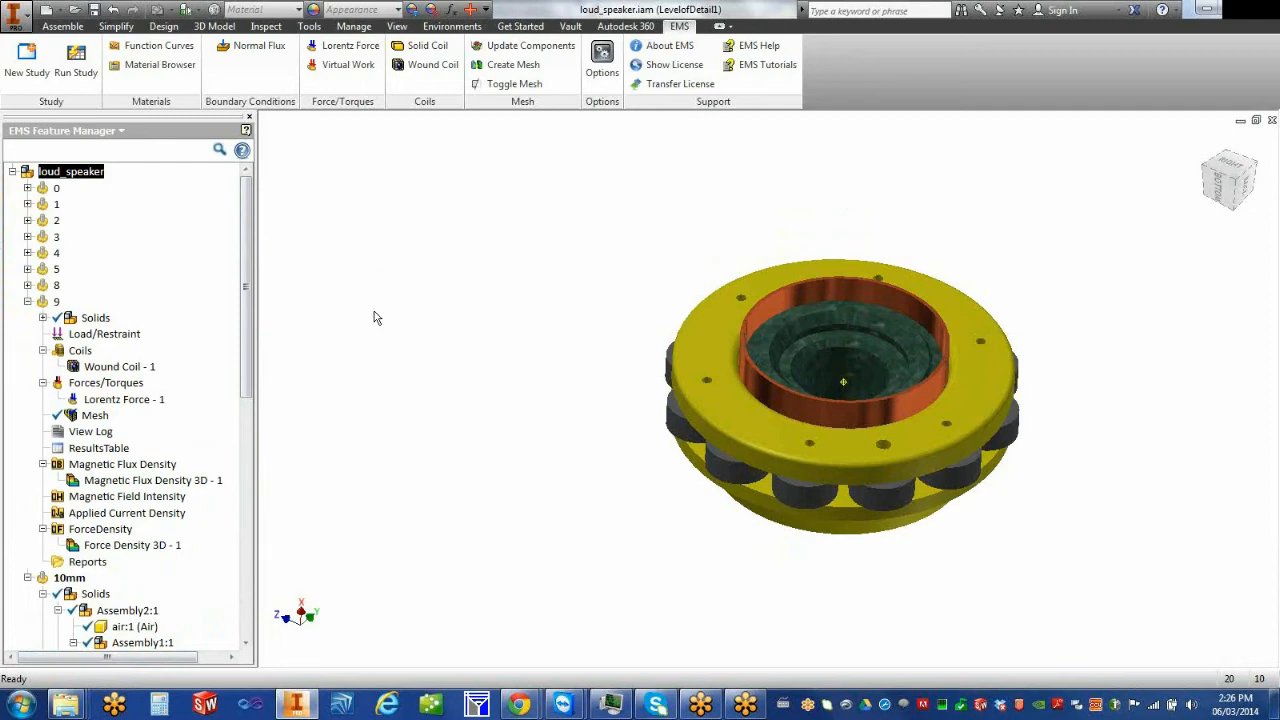
pyautogui.moveTo(249, 392); pyautogui.dragTo(249, 422)
pyautogui.click(88, 490)
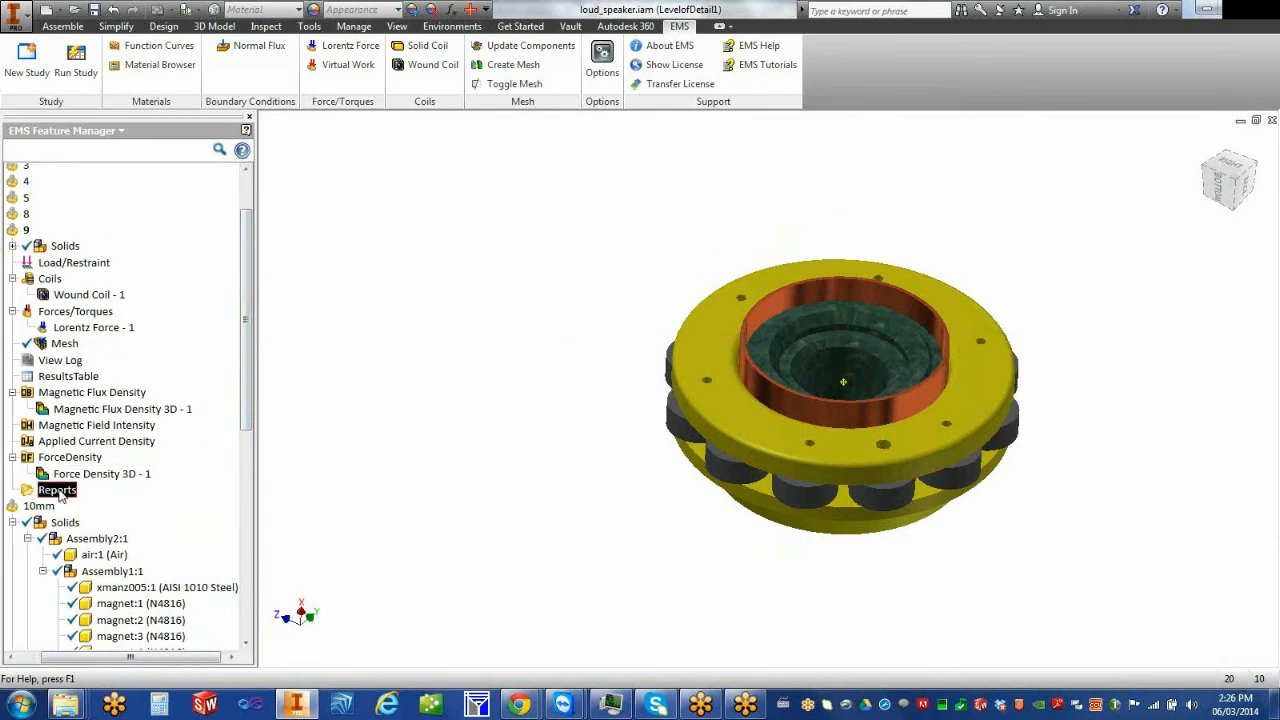
pyautogui.rightClick(92, 495)
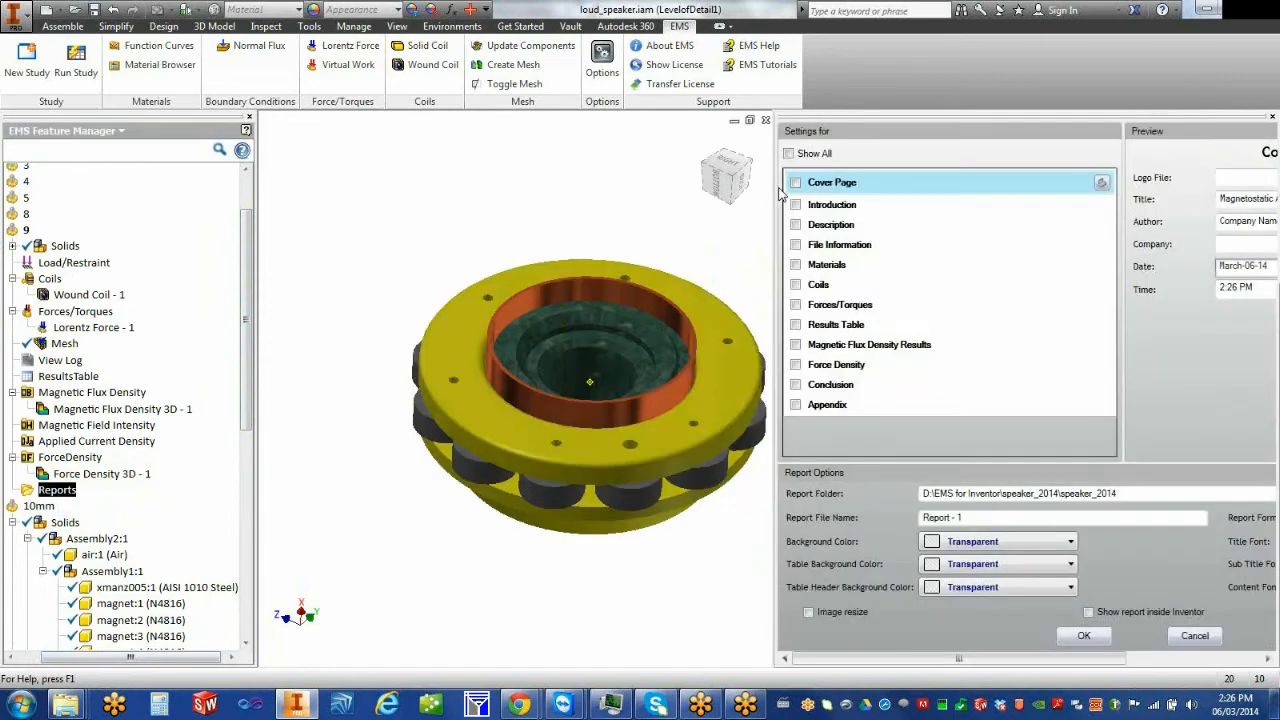
# Generate Report - 1 for study 9 in Microsoft Word format with all sections included and the report shown inside Inventor
pyautogui.moveTo(770, 197); pyautogui.dragTo(262, 200)
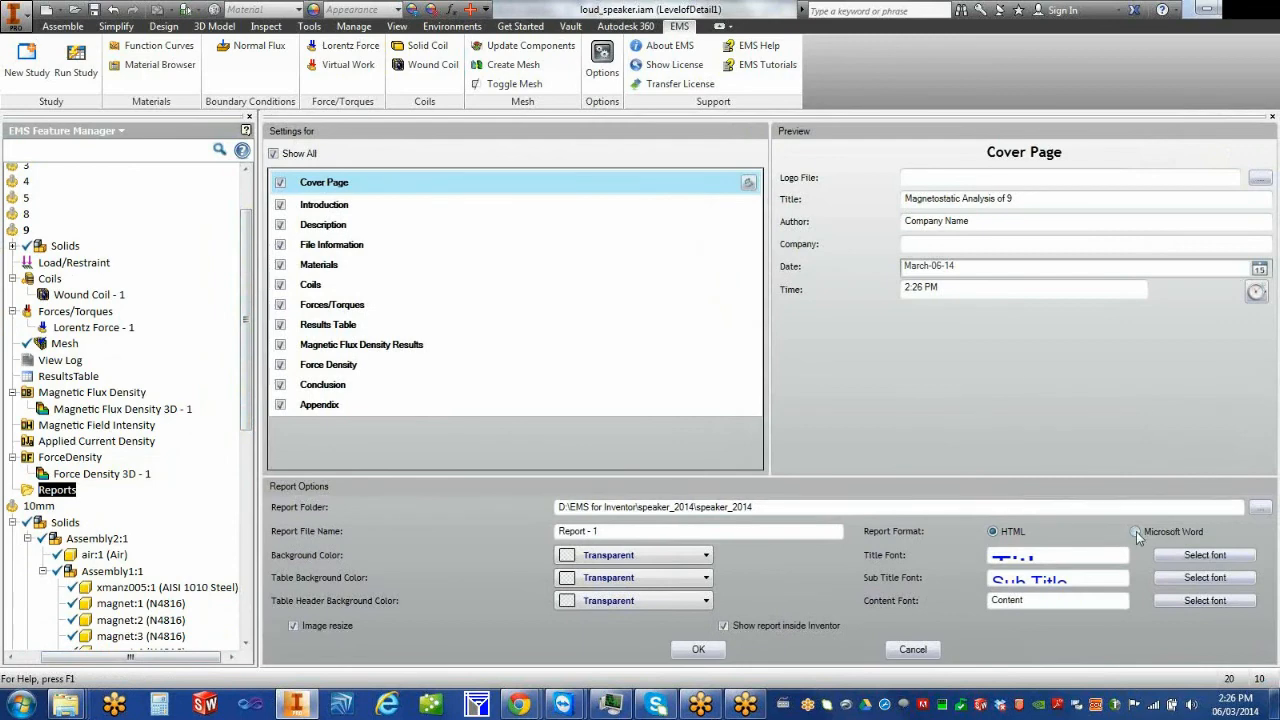
pyautogui.click(1136, 531)
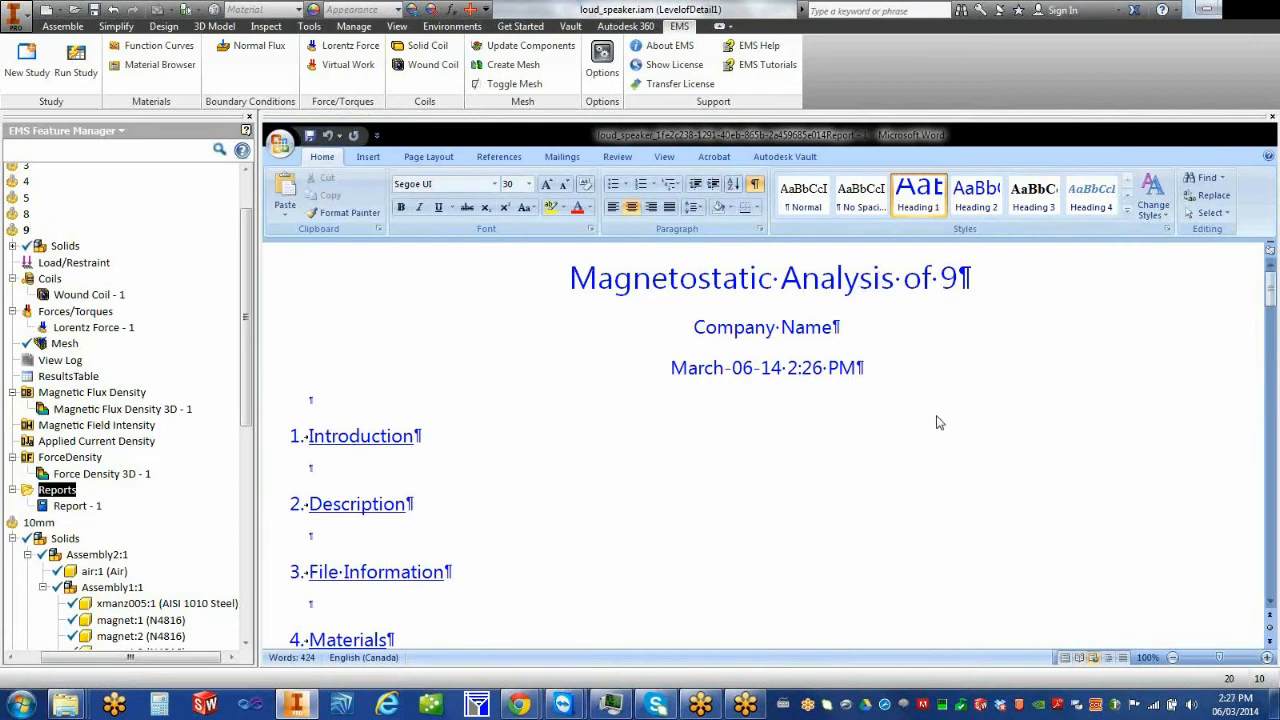
# Review the generated report from the table of contents through file information, materials, coils and result tables, and return to its title
pyautogui.scroll(-1, 951, 413)
pyautogui.scroll(-10, 951, 413)
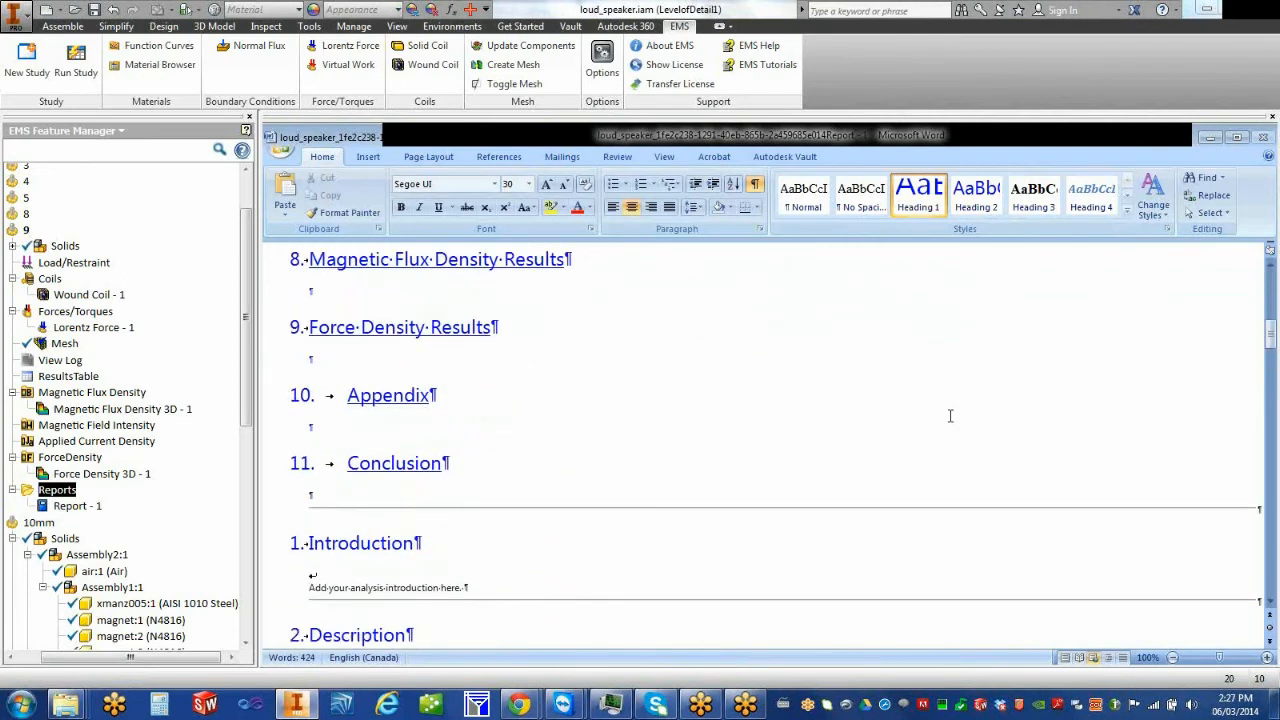
pyautogui.scroll(-3, 950, 415)
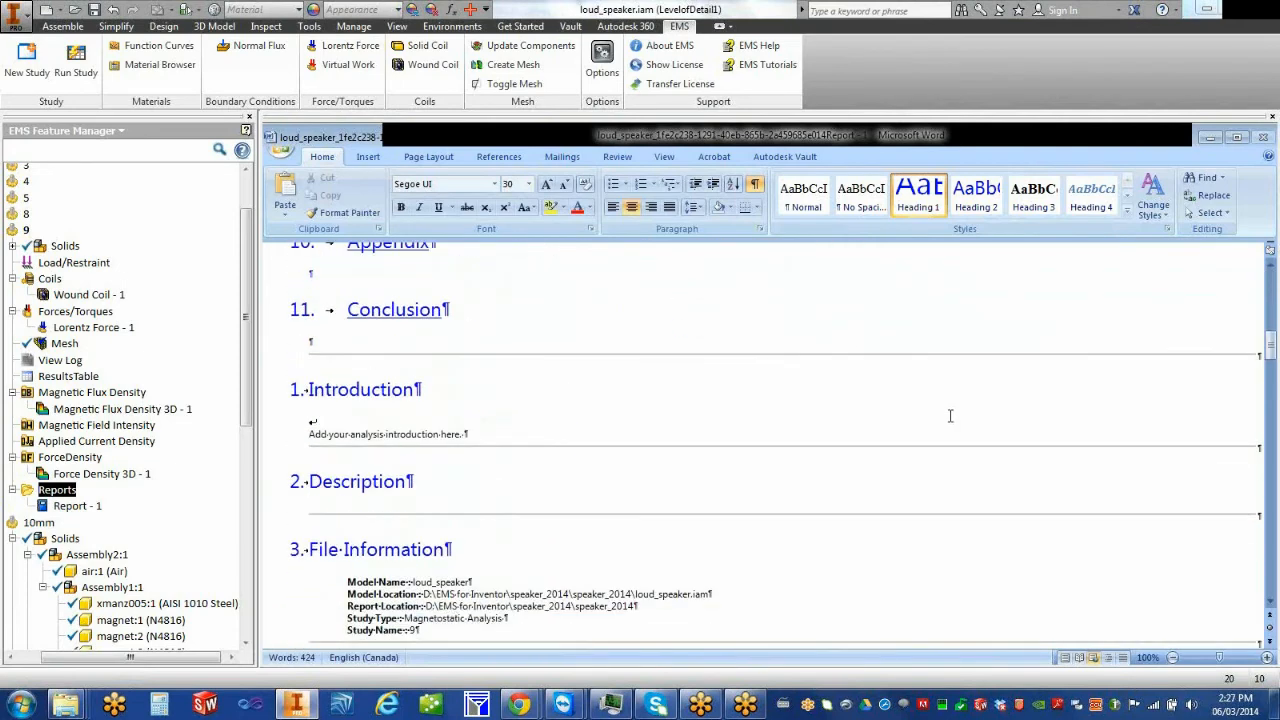
pyautogui.scroll(-12, 950, 415)
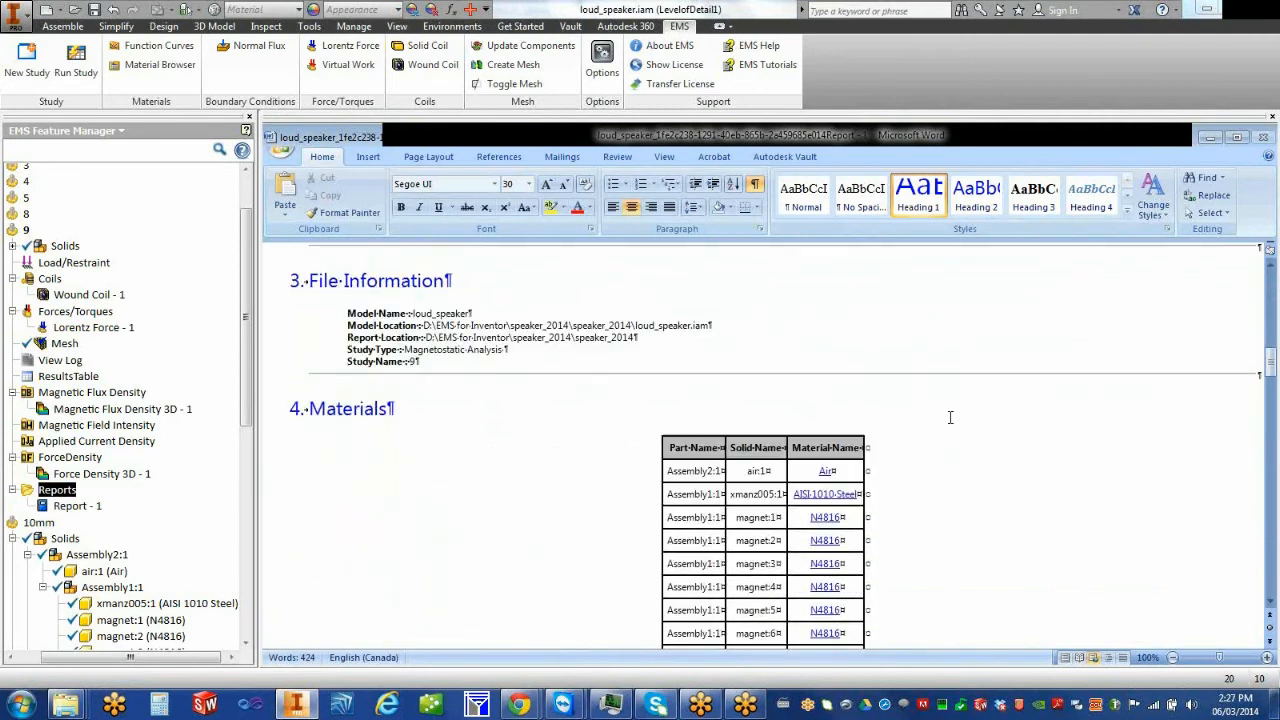
pyautogui.scroll(-3, 948, 416)
pyautogui.scroll(3, 948, 416)
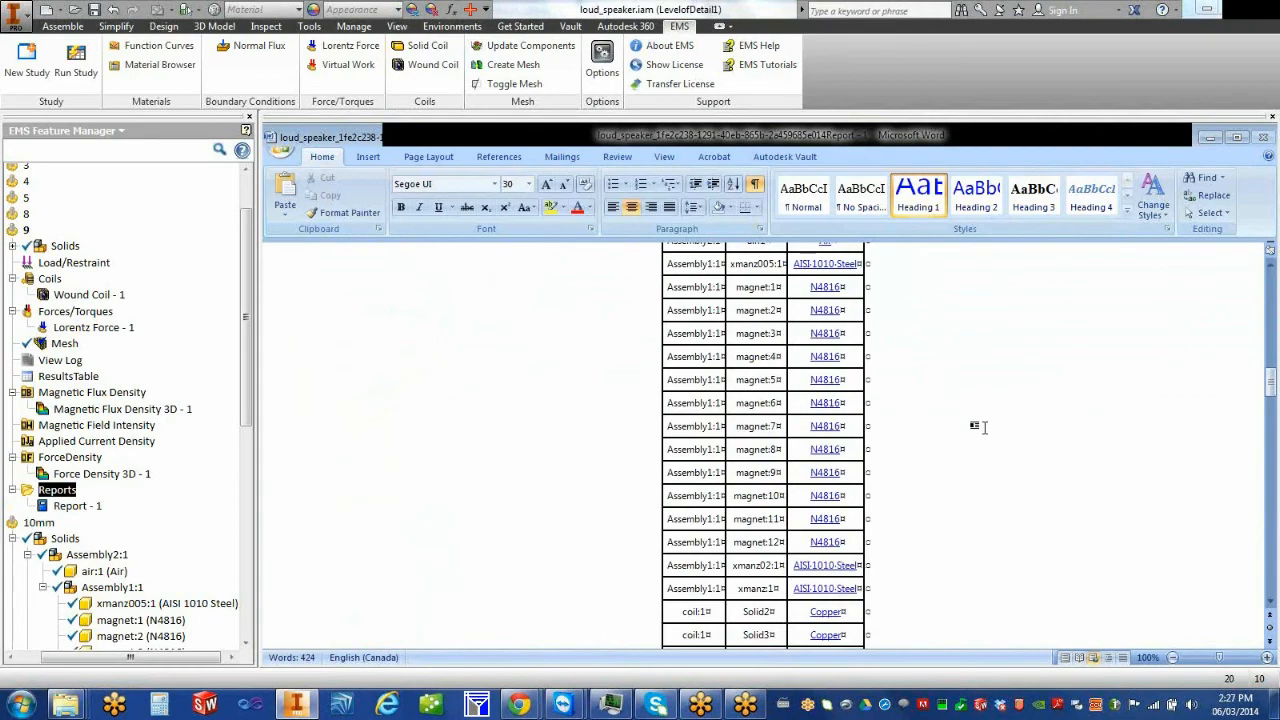
pyautogui.scroll(-12, 979, 427)
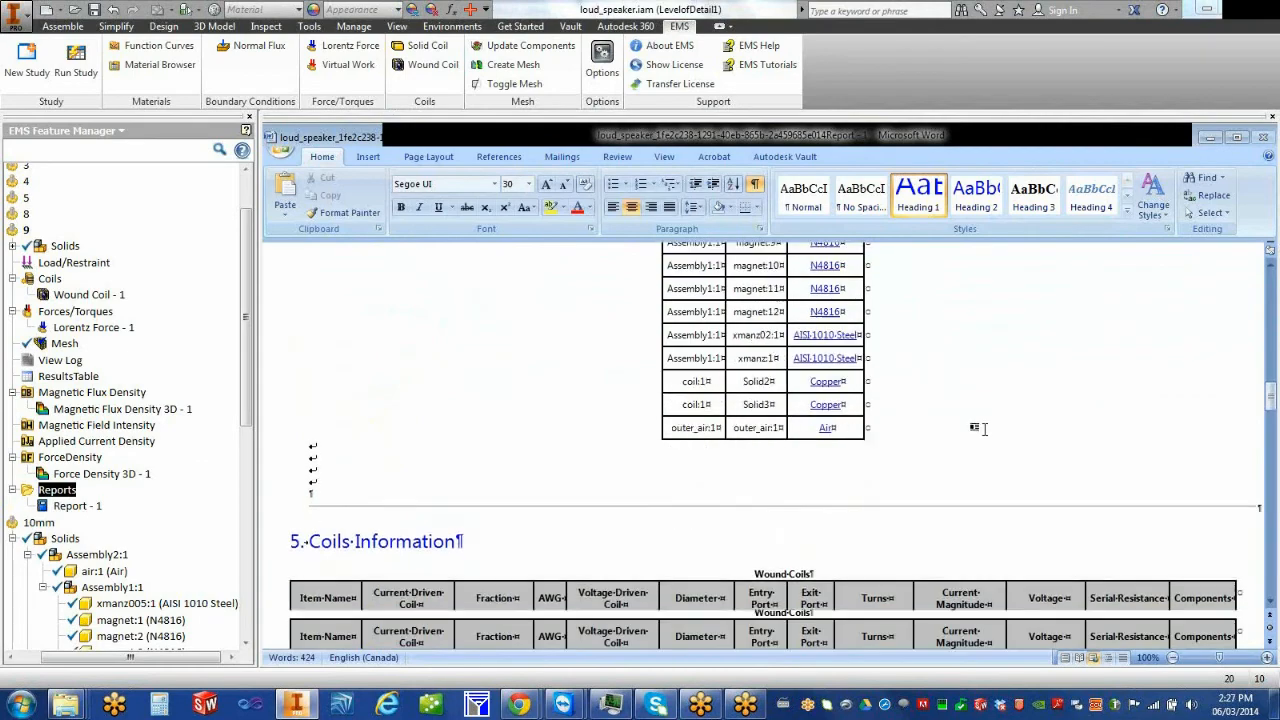
pyautogui.scroll(-15, 993, 440)
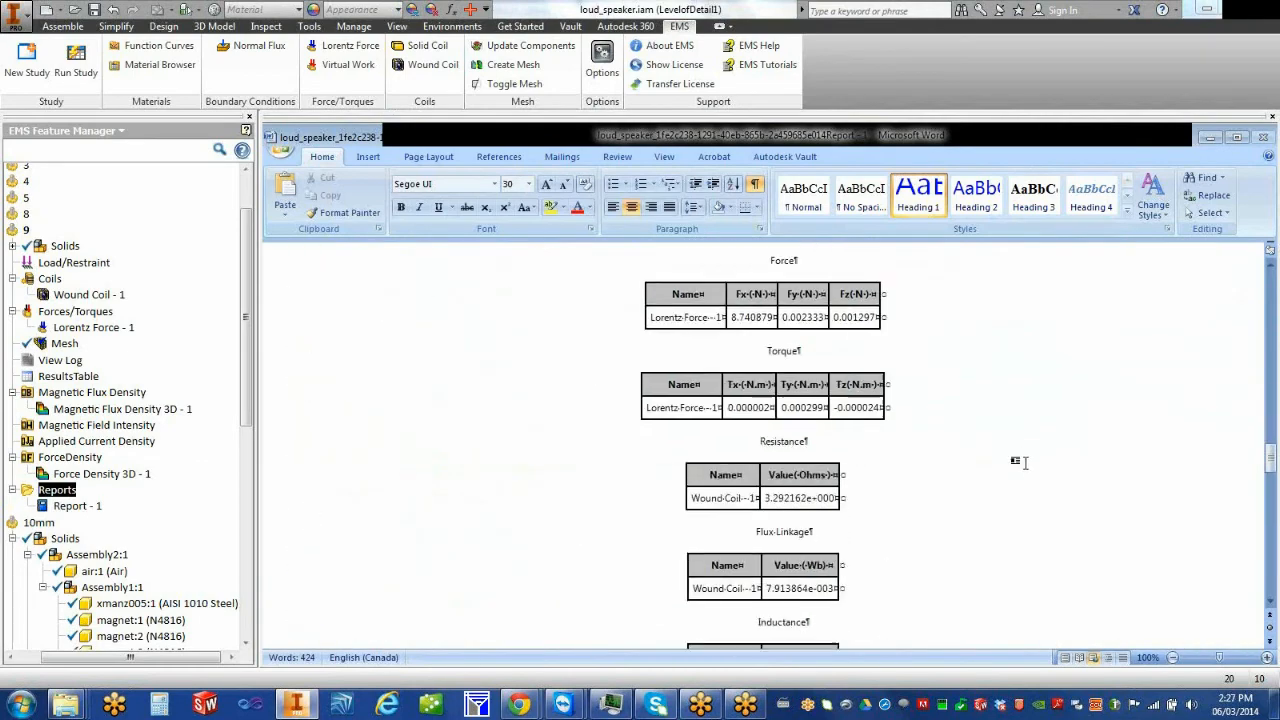
pyautogui.scroll(-3, 1045, 477)
pyautogui.moveTo(1270, 504); pyautogui.dragTo(1268, 270)
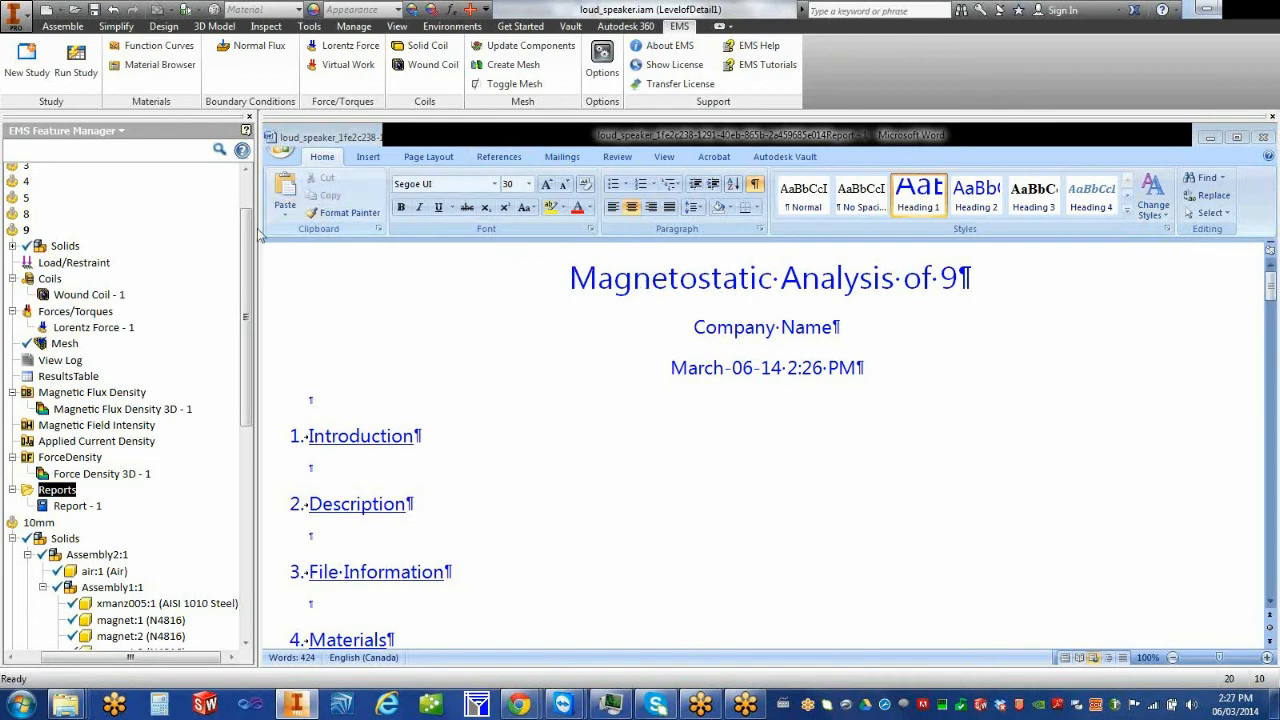
# Narrow the report pane so the loudspeaker model shows beside it, and close the report
pyautogui.moveTo(258, 245); pyautogui.dragTo(408, 280)
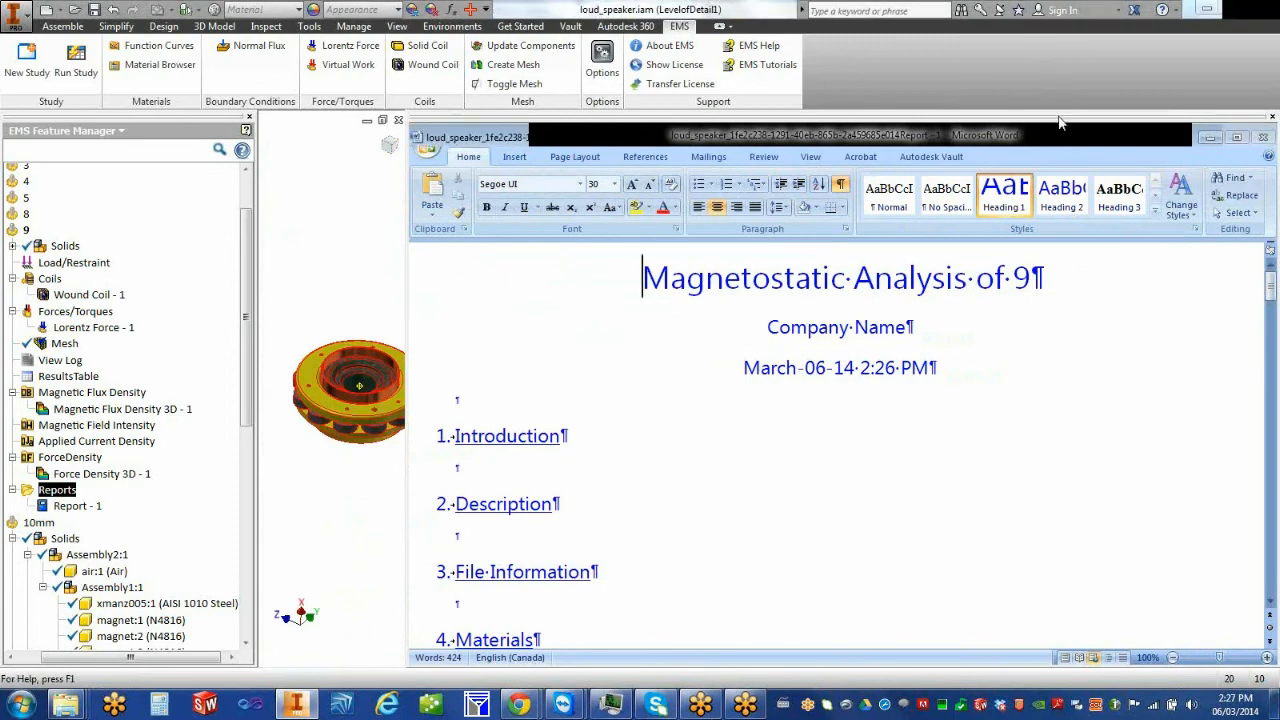
pyautogui.click(968, 138)
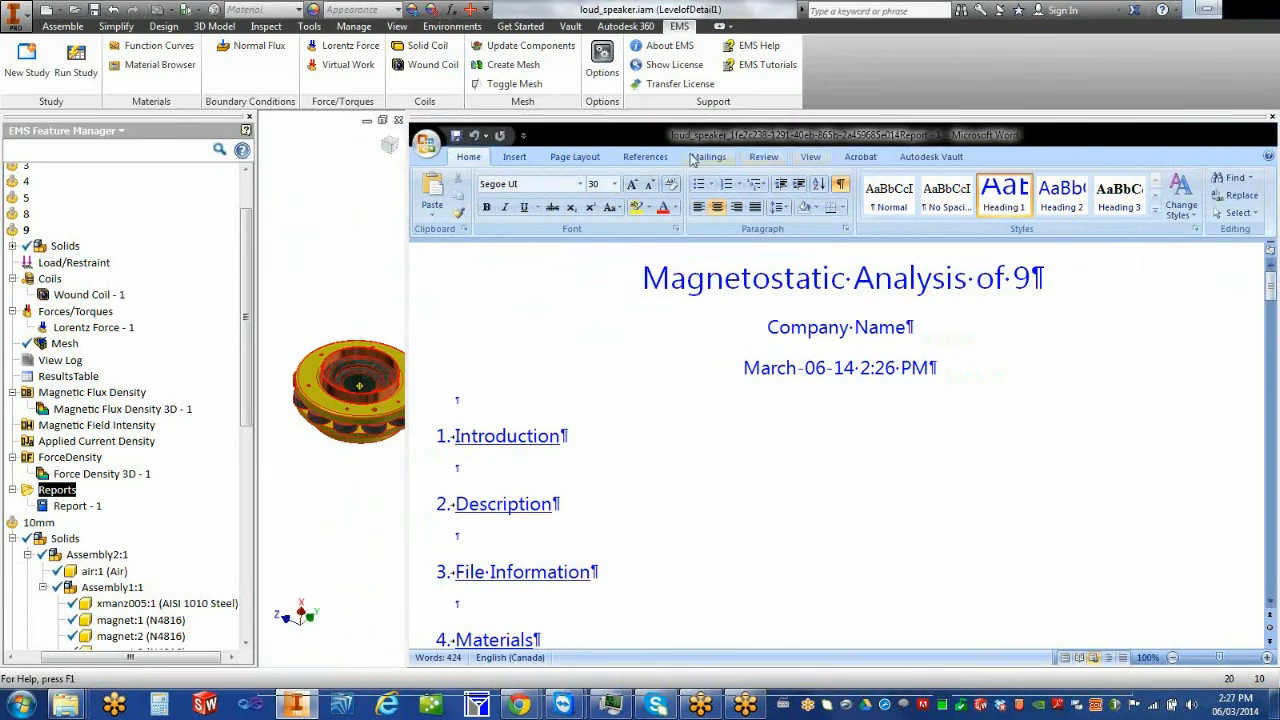
pyautogui.moveTo(1081, 118); pyautogui.dragTo(774, 133)
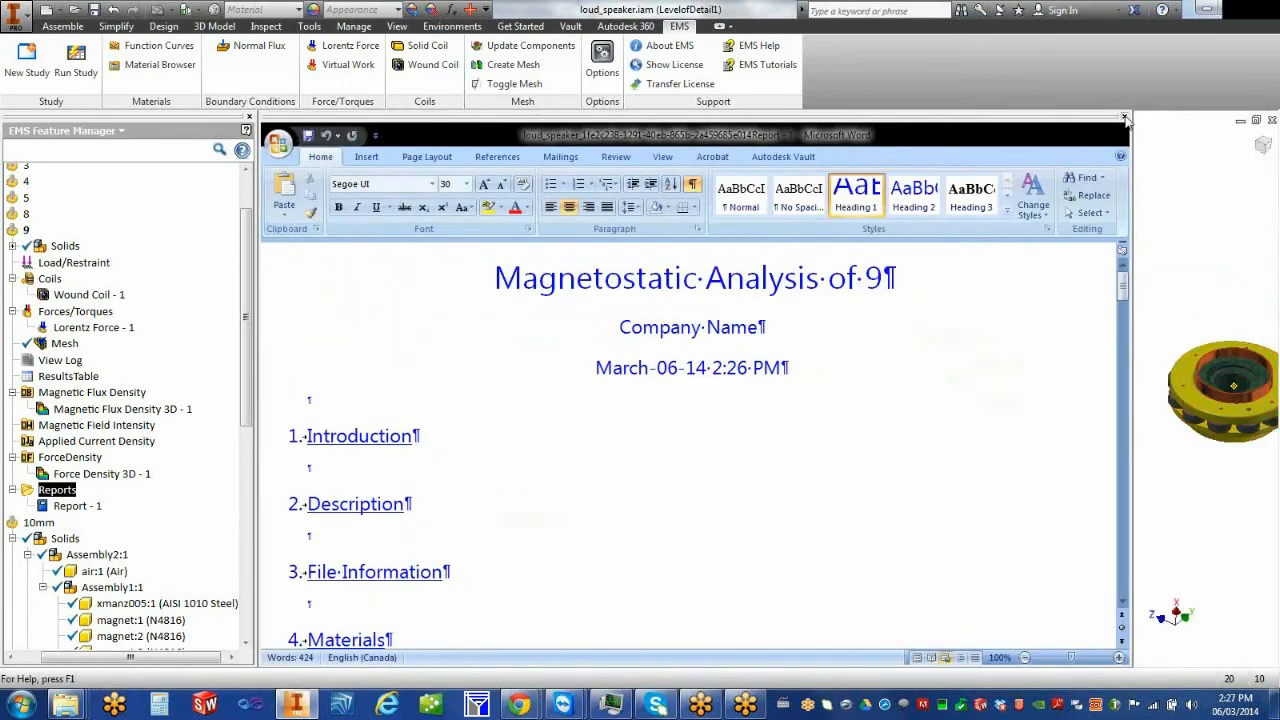
pyautogui.click(1125, 118)
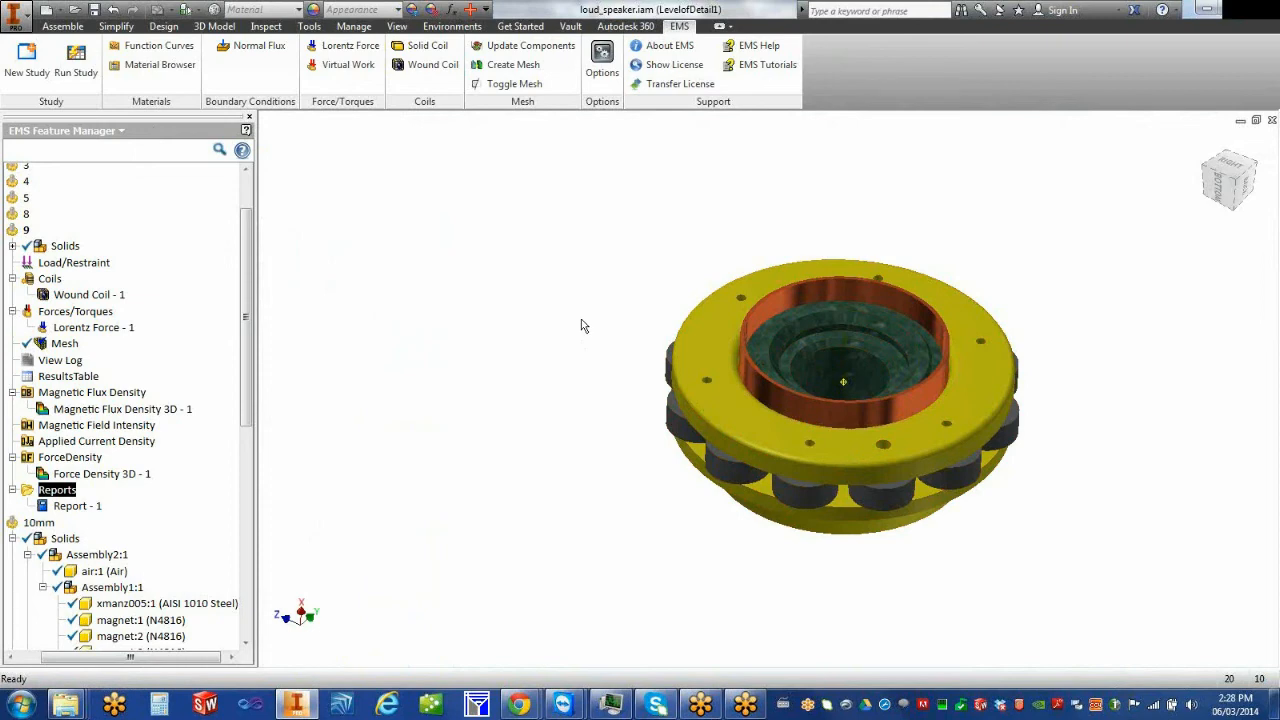
# Compare the magnetostatic results of all loud_speaker studies, dismissing the missing file message, and close the comparison
pyautogui.scroll(2, 250, 205)
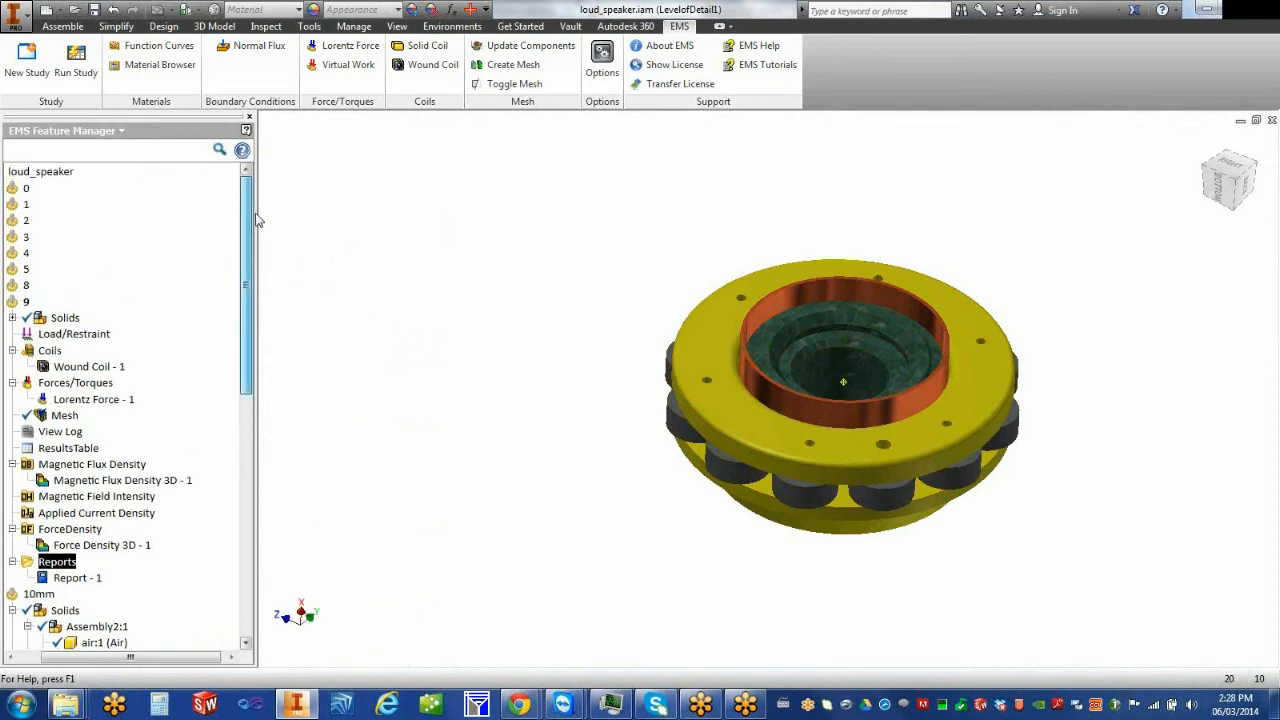
pyautogui.click(51, 175)
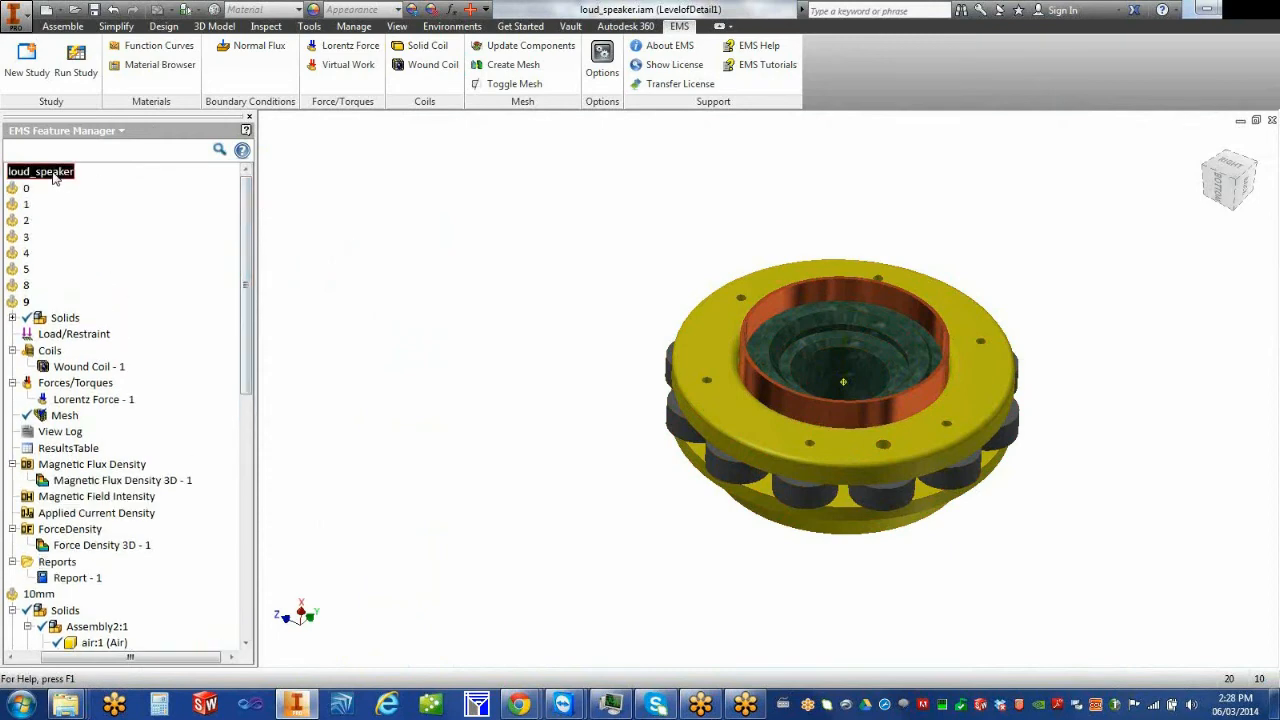
pyautogui.rightClick(51, 175)
pyautogui.moveTo(174, 272)
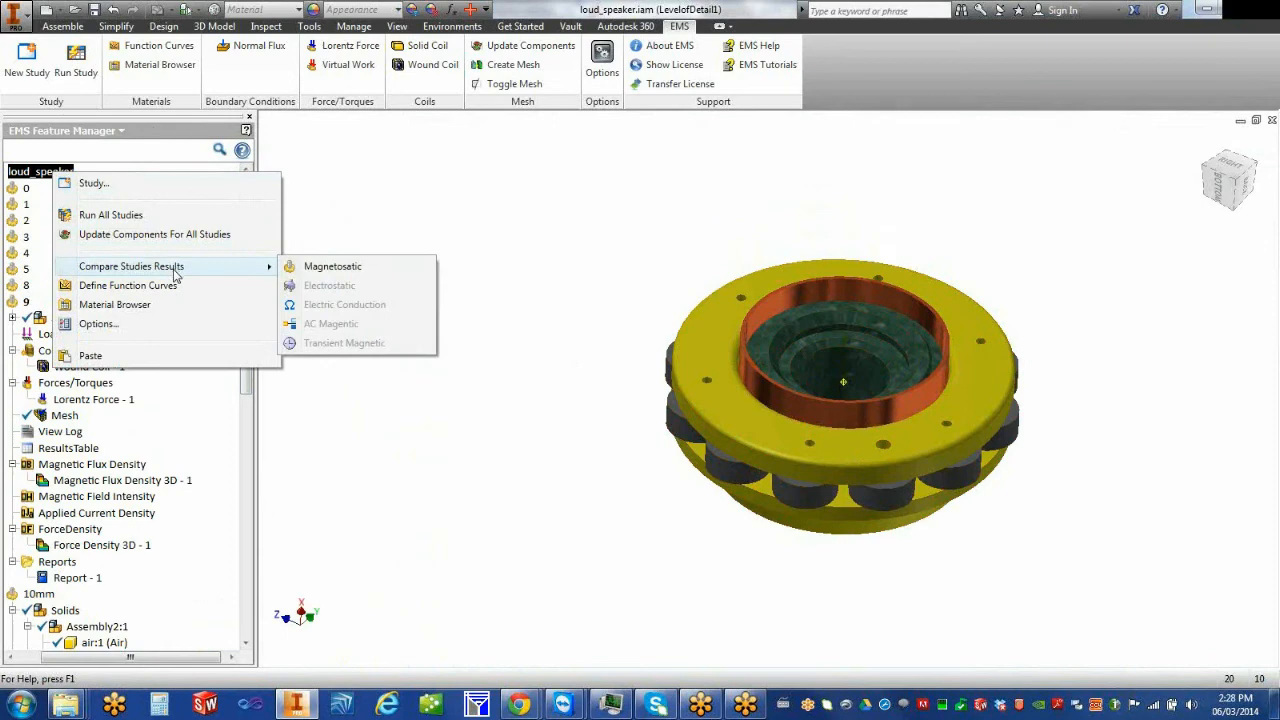
pyautogui.click(318, 268)
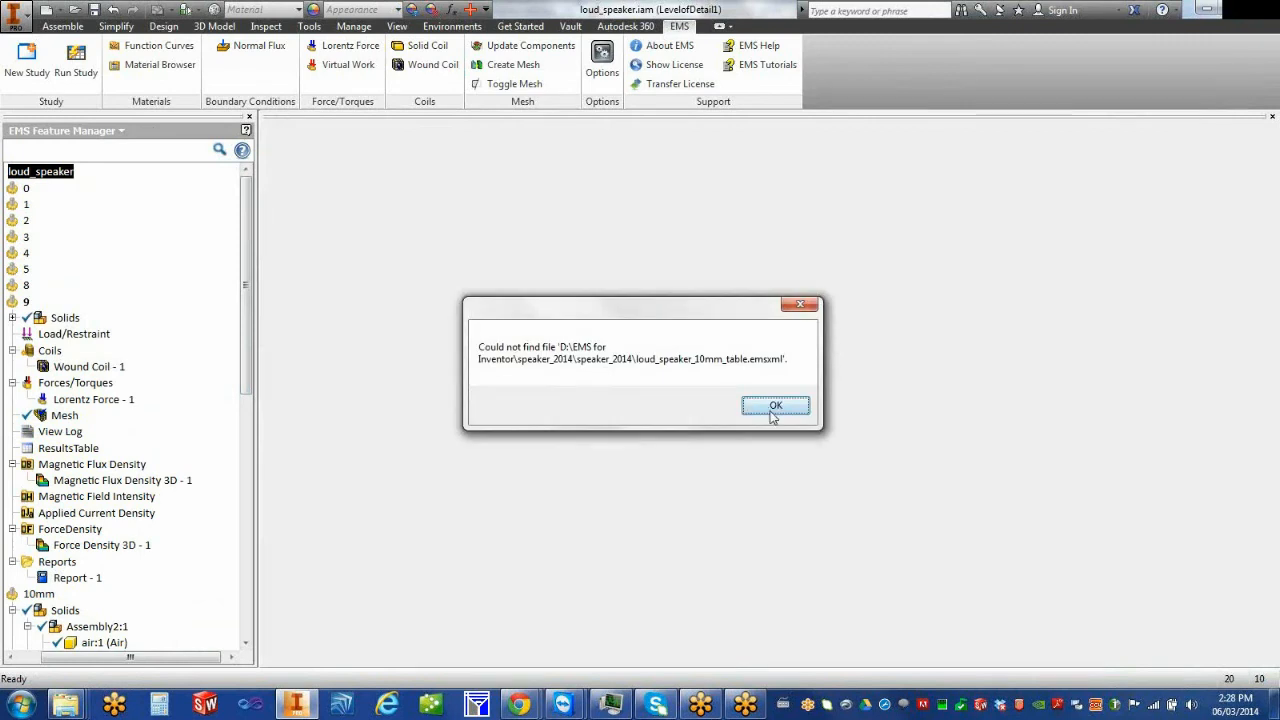
pyautogui.click(771, 410)
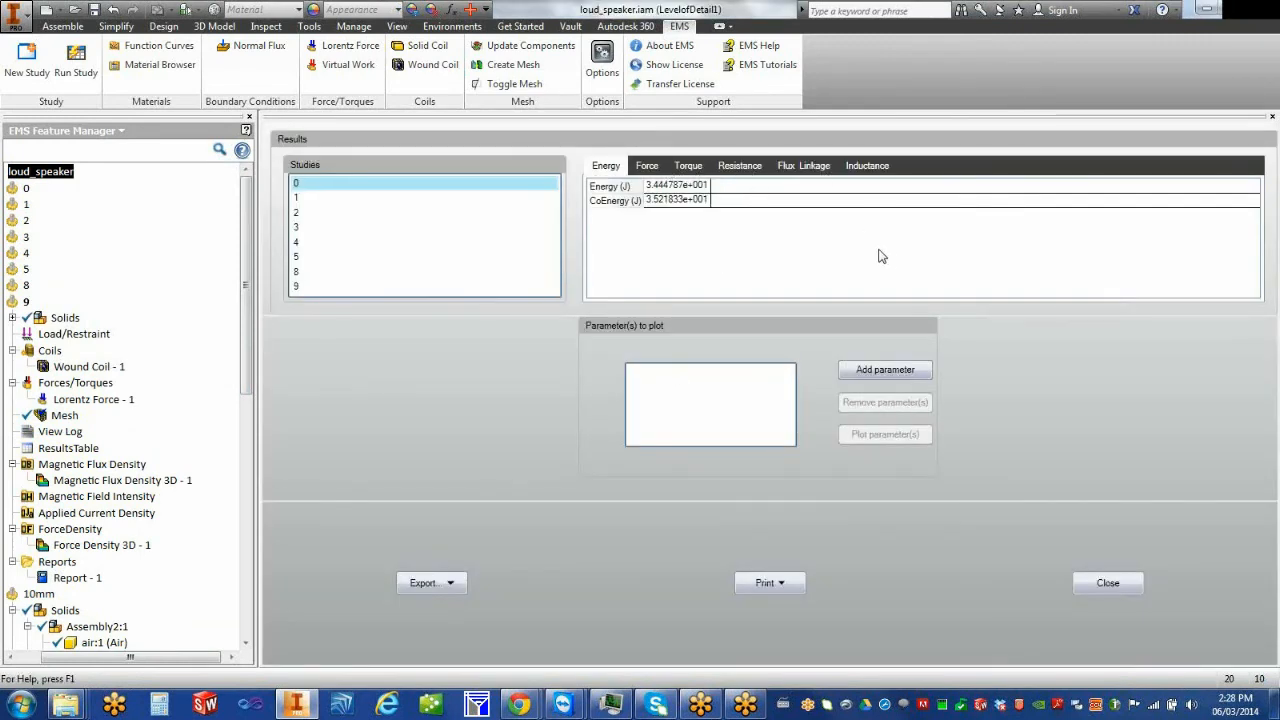
pyautogui.click(1108, 584)
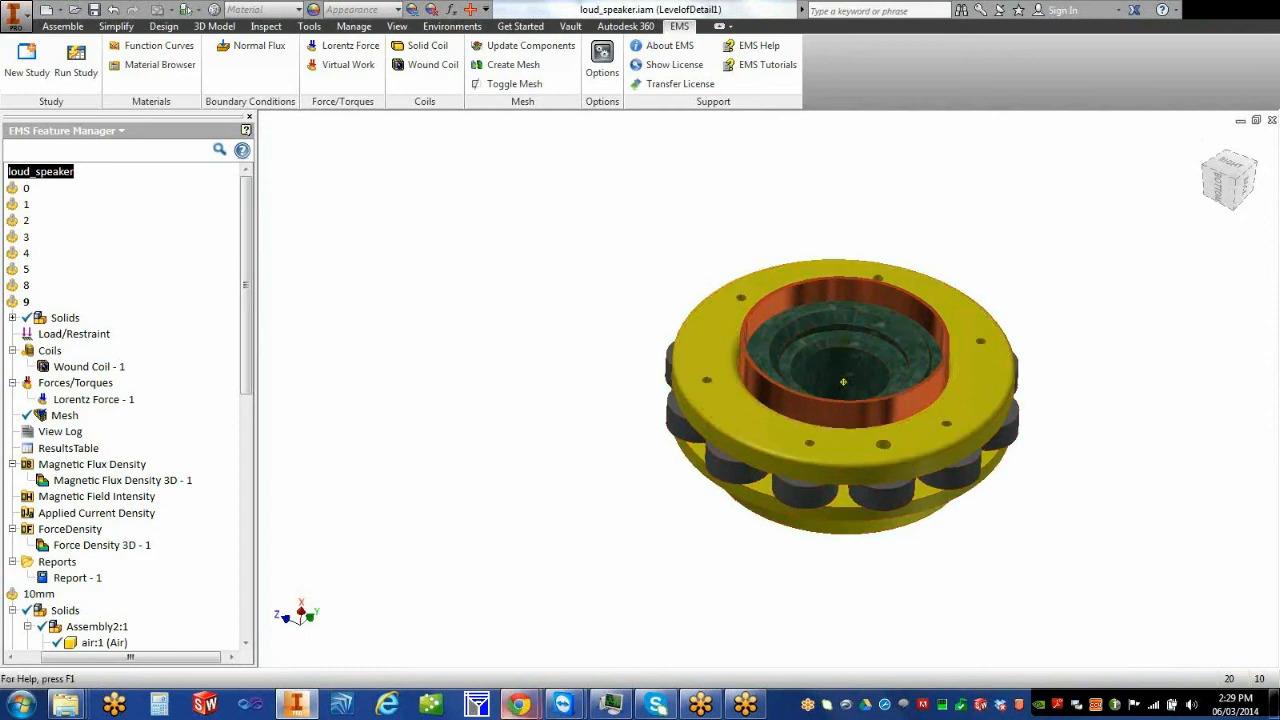
# Switch to the EMWORKS website in Chrome and open its Webinars page
pyautogui.moveTo(519, 712)
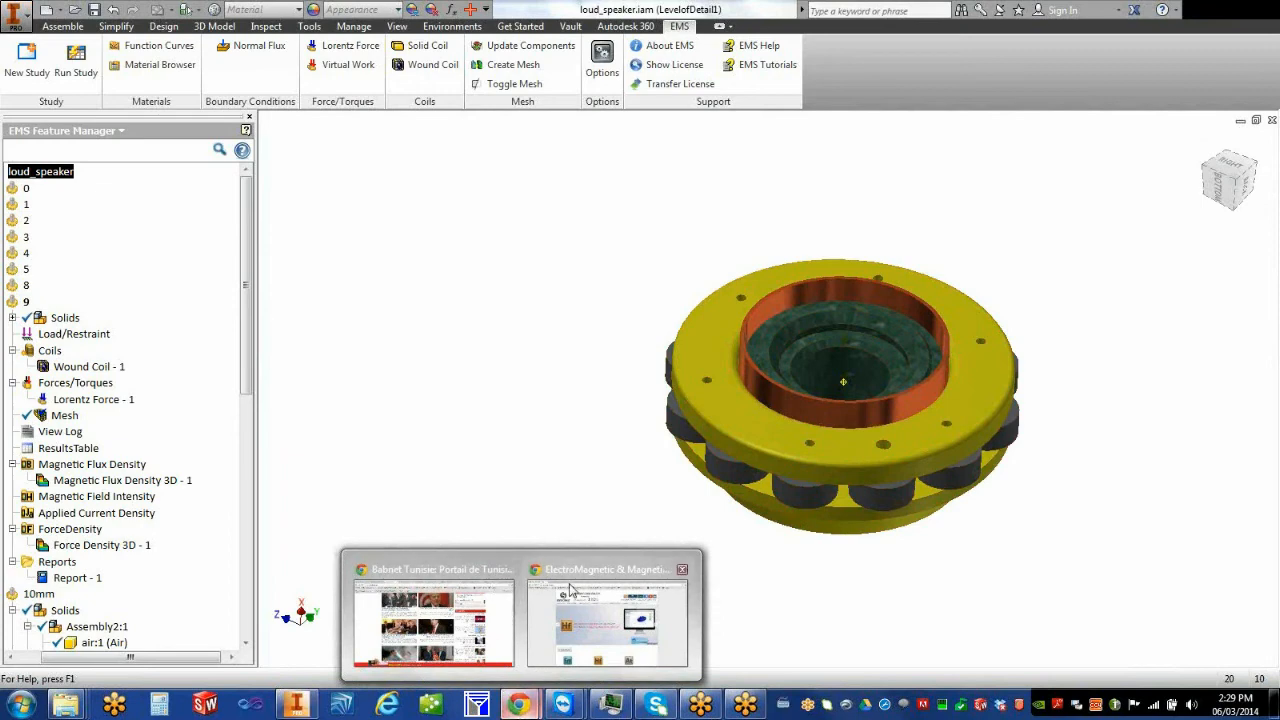
pyautogui.click(569, 590)
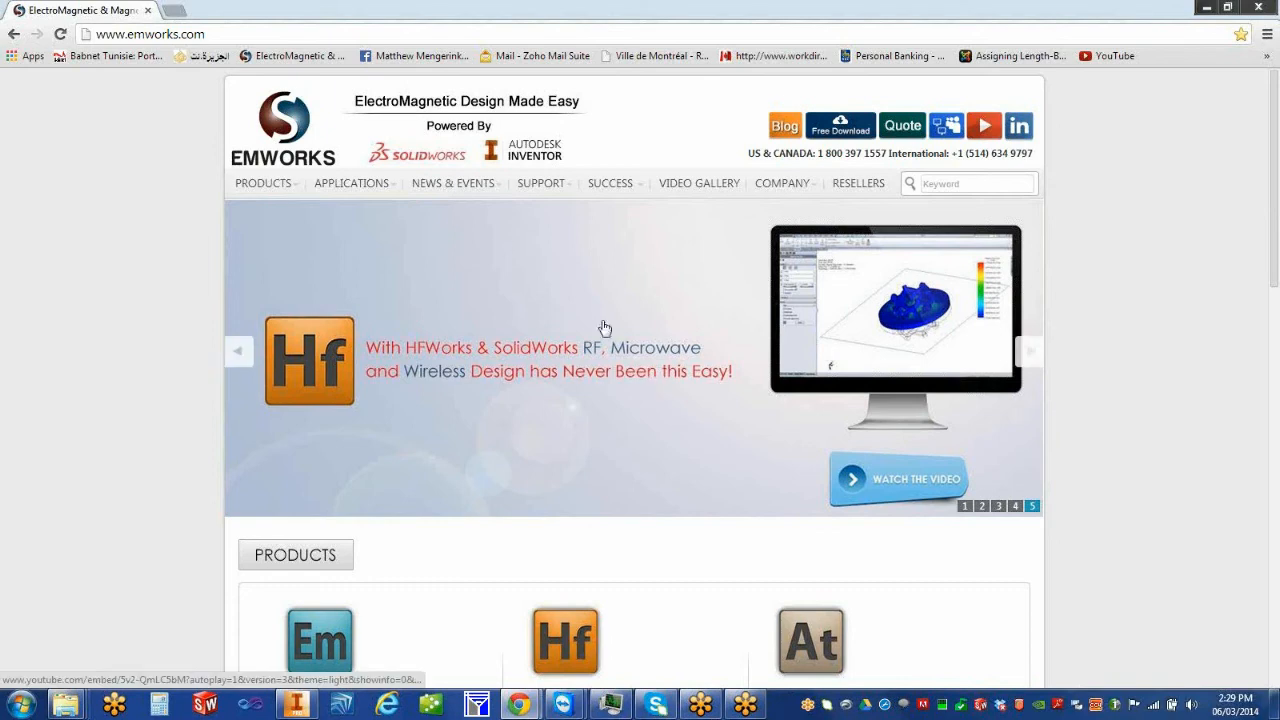
pyautogui.moveTo(472, 186)
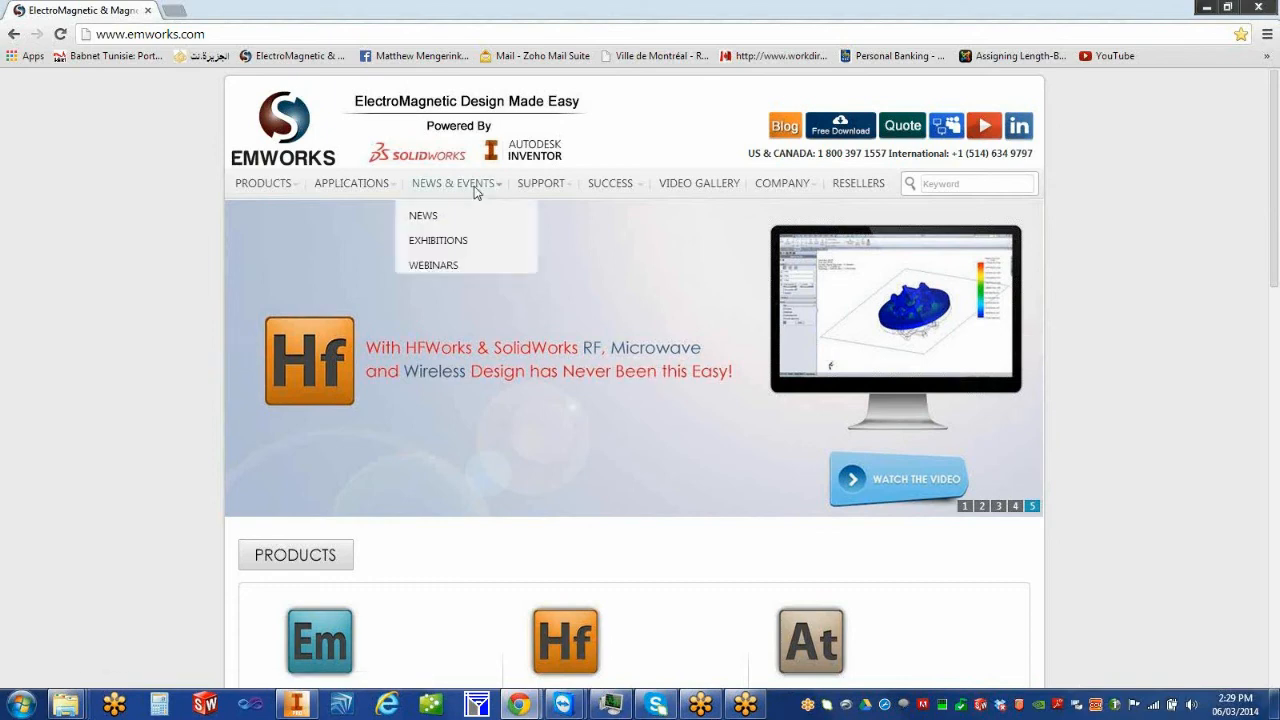
pyautogui.click(445, 270)
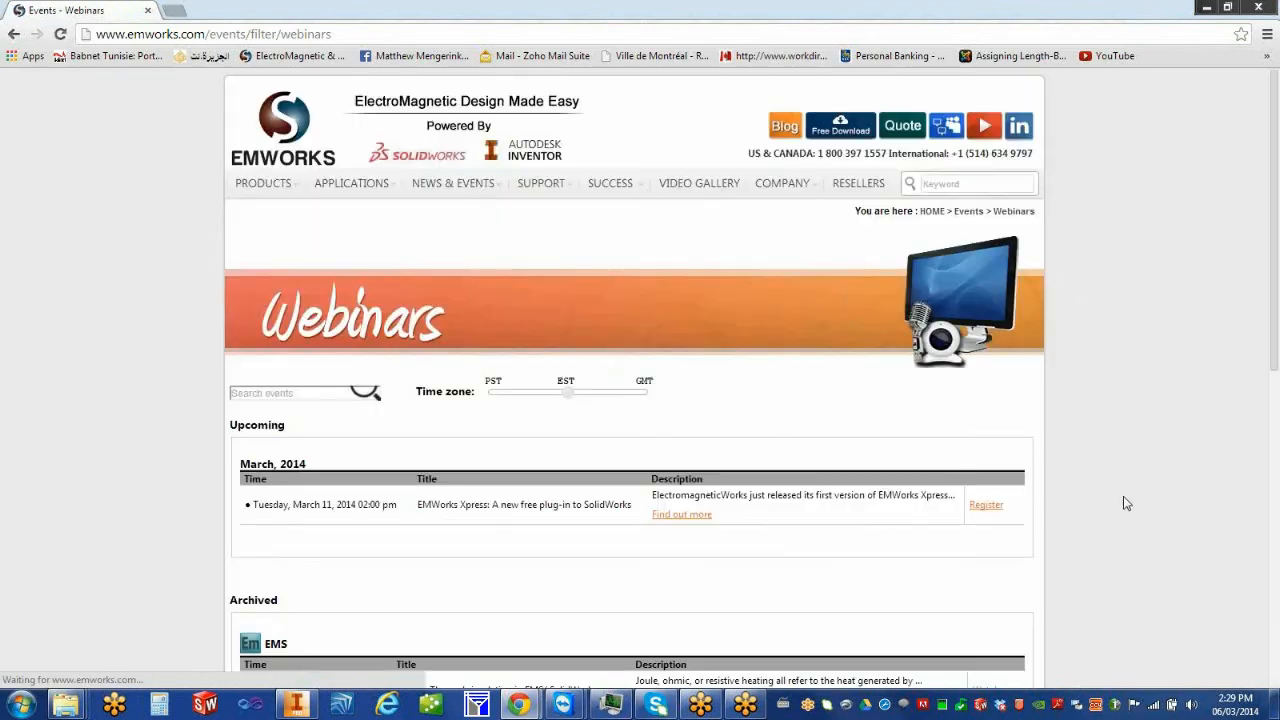
# Look through the upcoming webinars and the archived EMS webinars, and return to the start of the page
pyautogui.scroll(-2, 1122, 500)
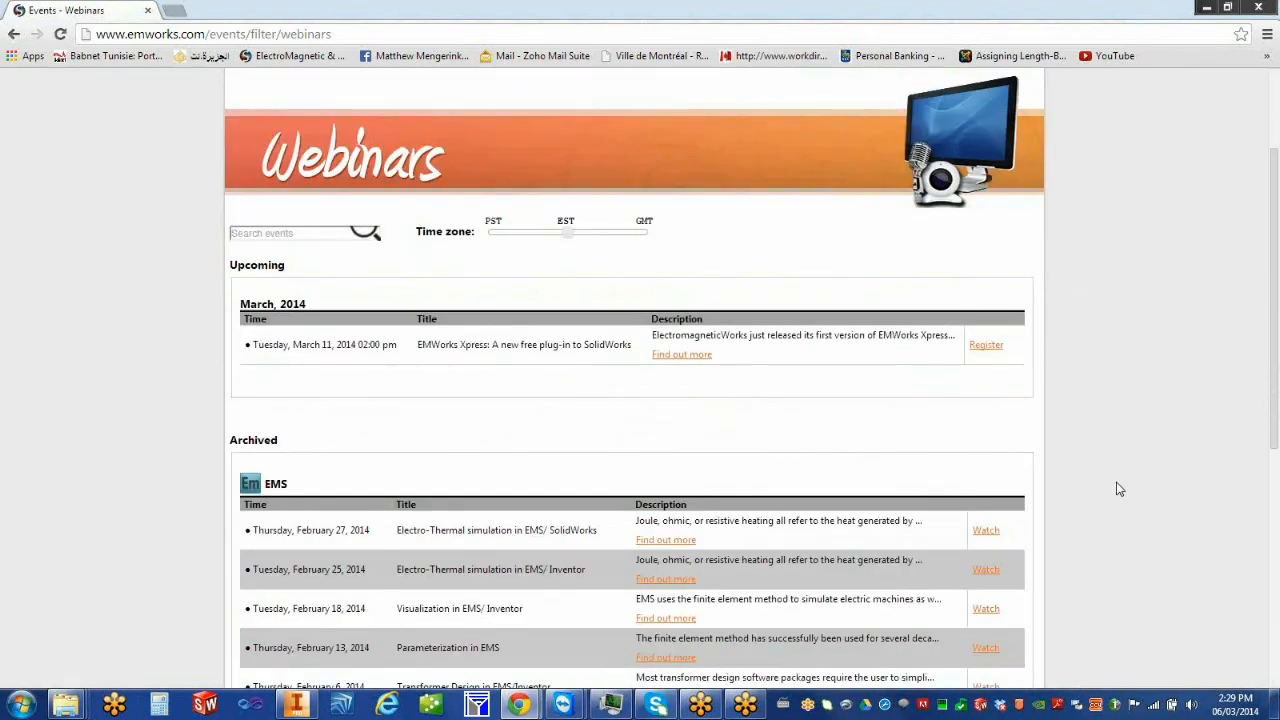
pyautogui.scroll(-3, 1120, 489)
pyautogui.scroll(2, 1120, 489)
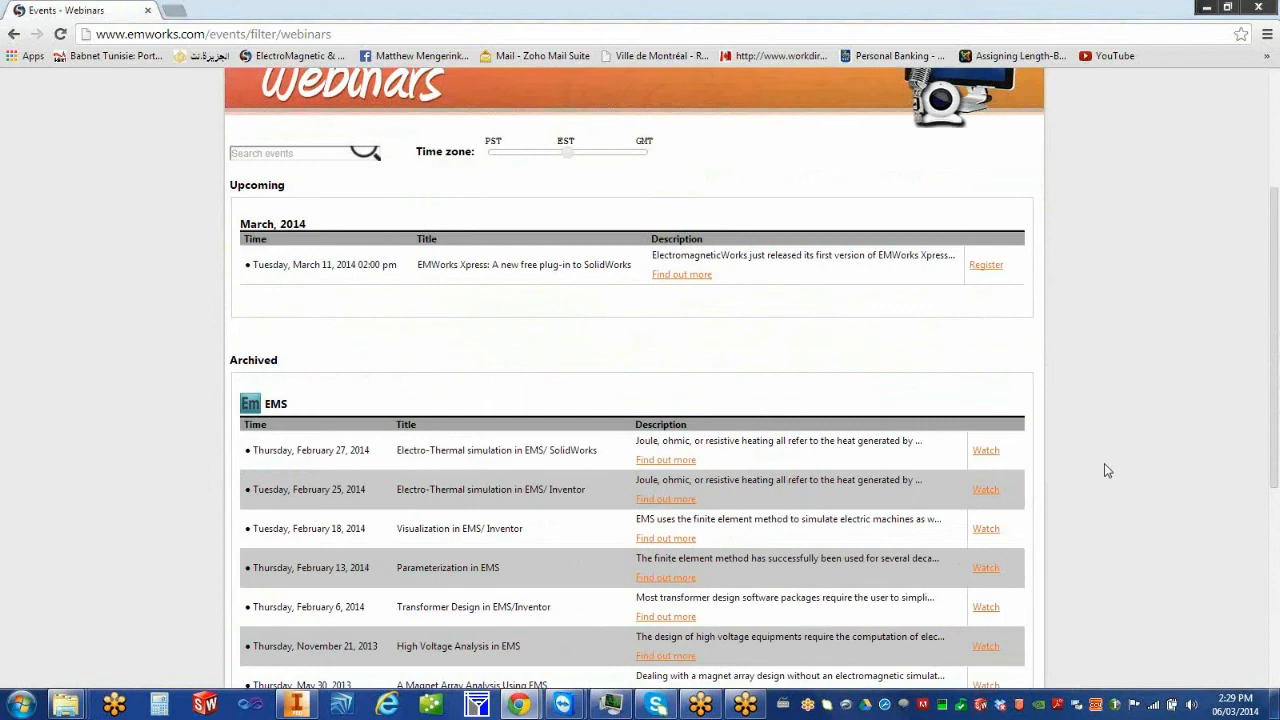
pyautogui.scroll(-1, 1106, 470)
pyautogui.scroll(-1, 1126, 464)
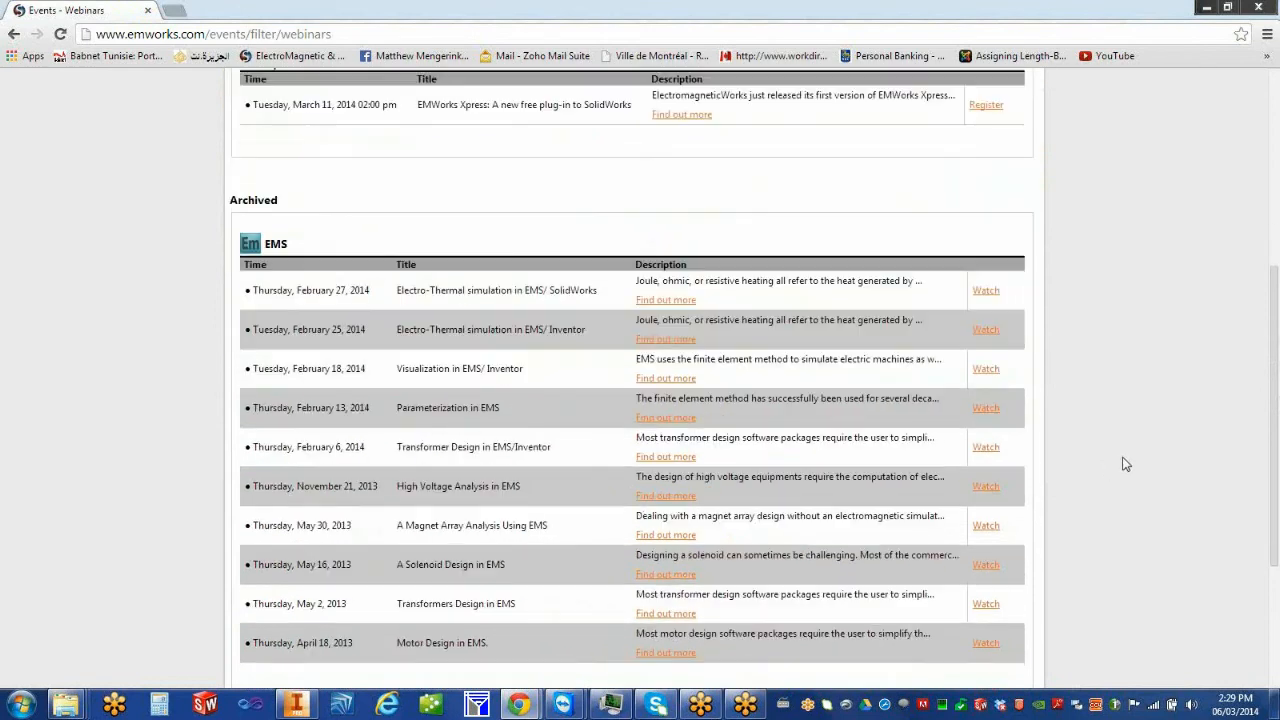
pyautogui.scroll(-1, 1126, 464)
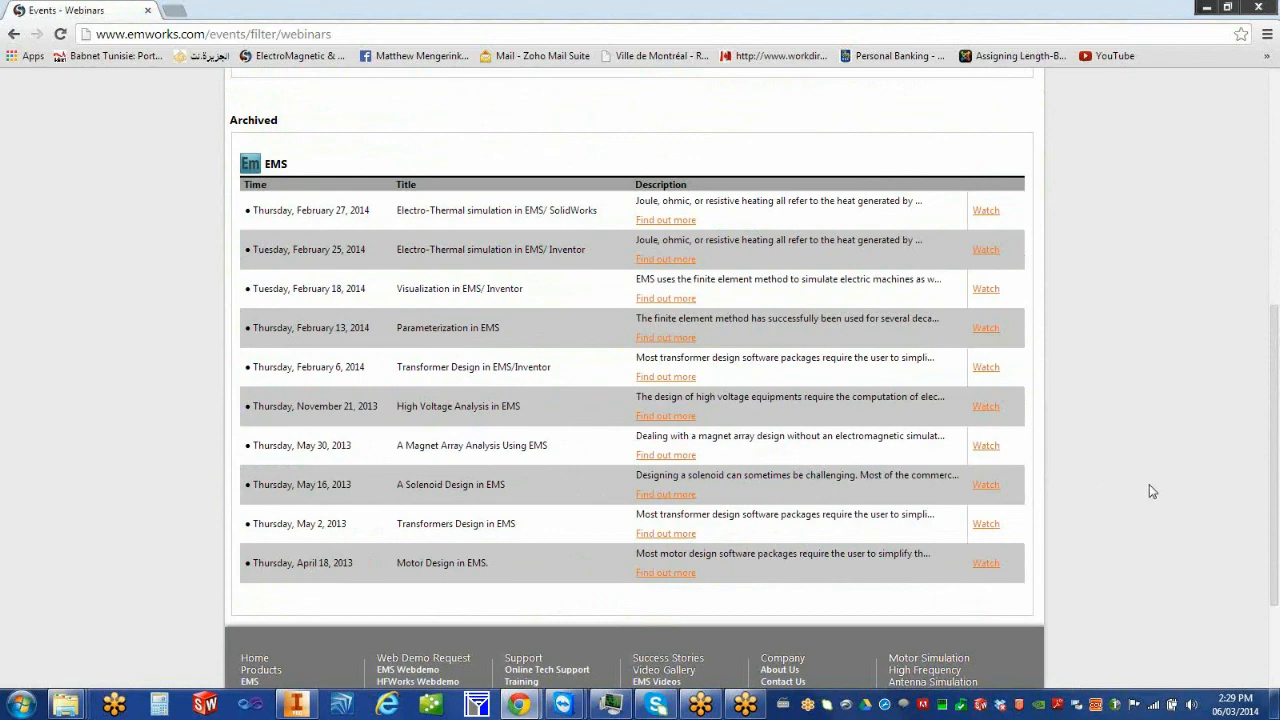
pyautogui.scroll(1, 1149, 484)
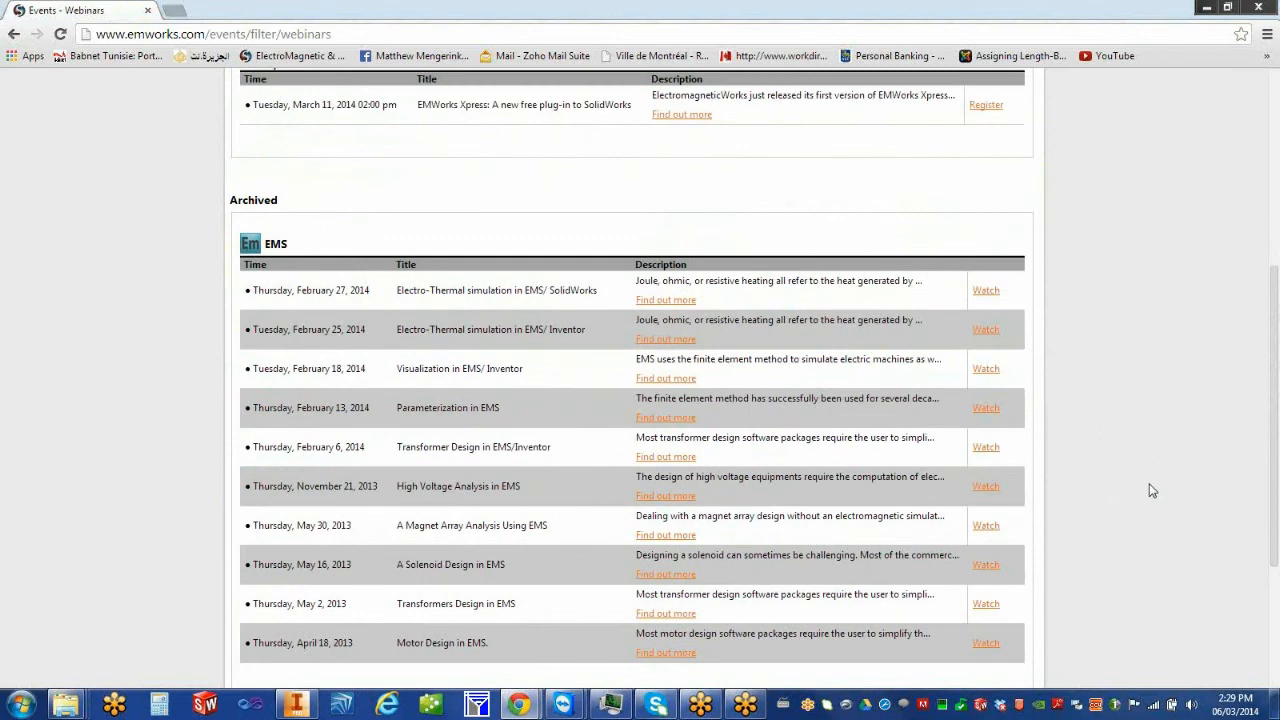
pyautogui.scroll(2, 1149, 490)
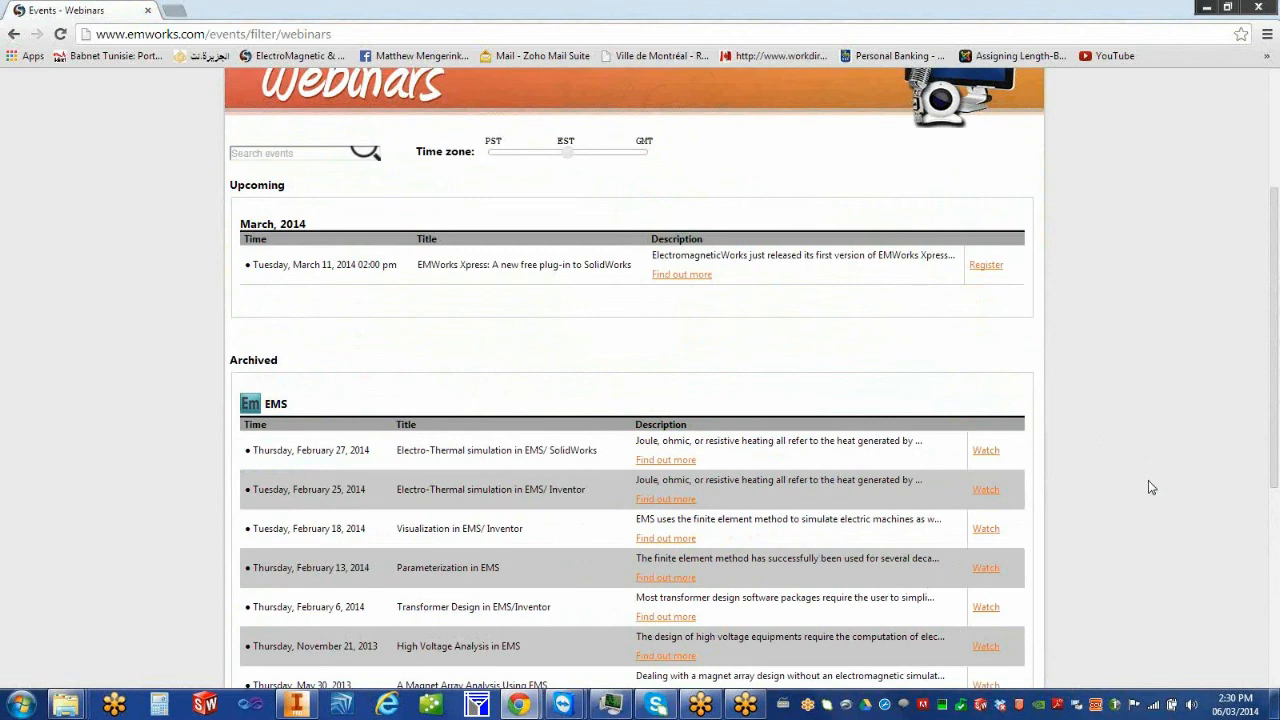
pyautogui.scroll(3, 1149, 481)
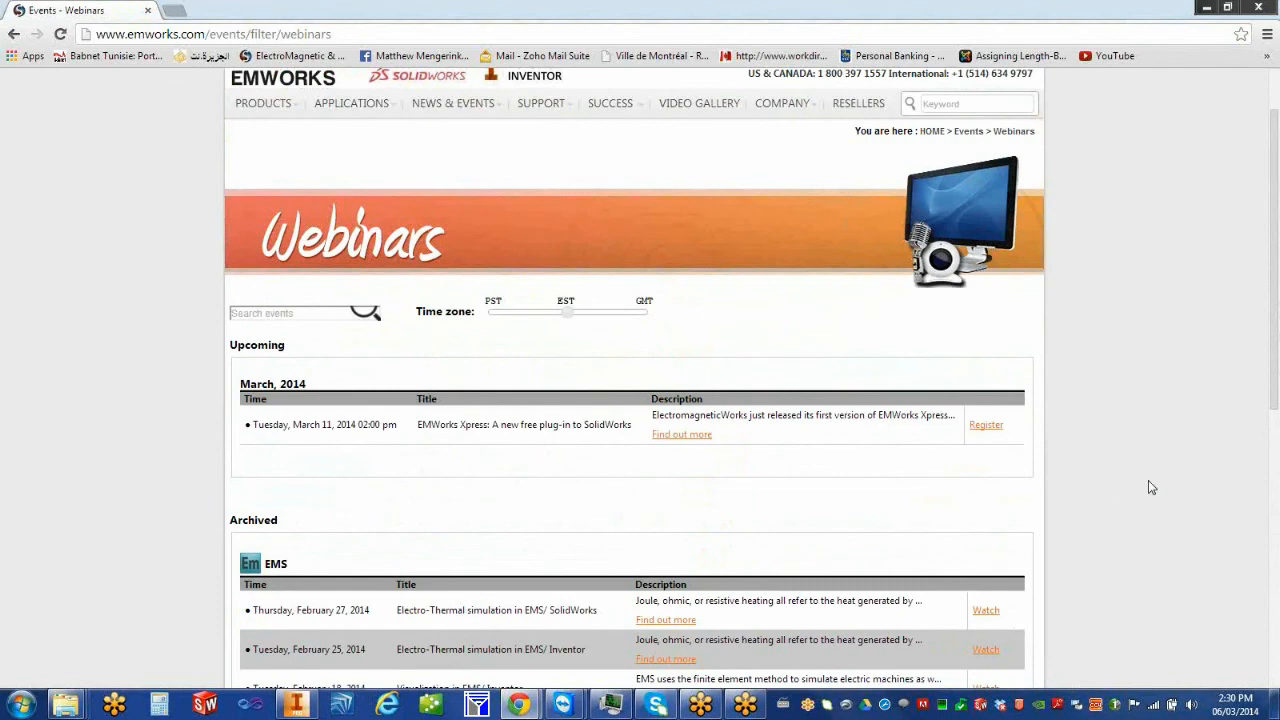
pyautogui.scroll(1, 1148, 487)
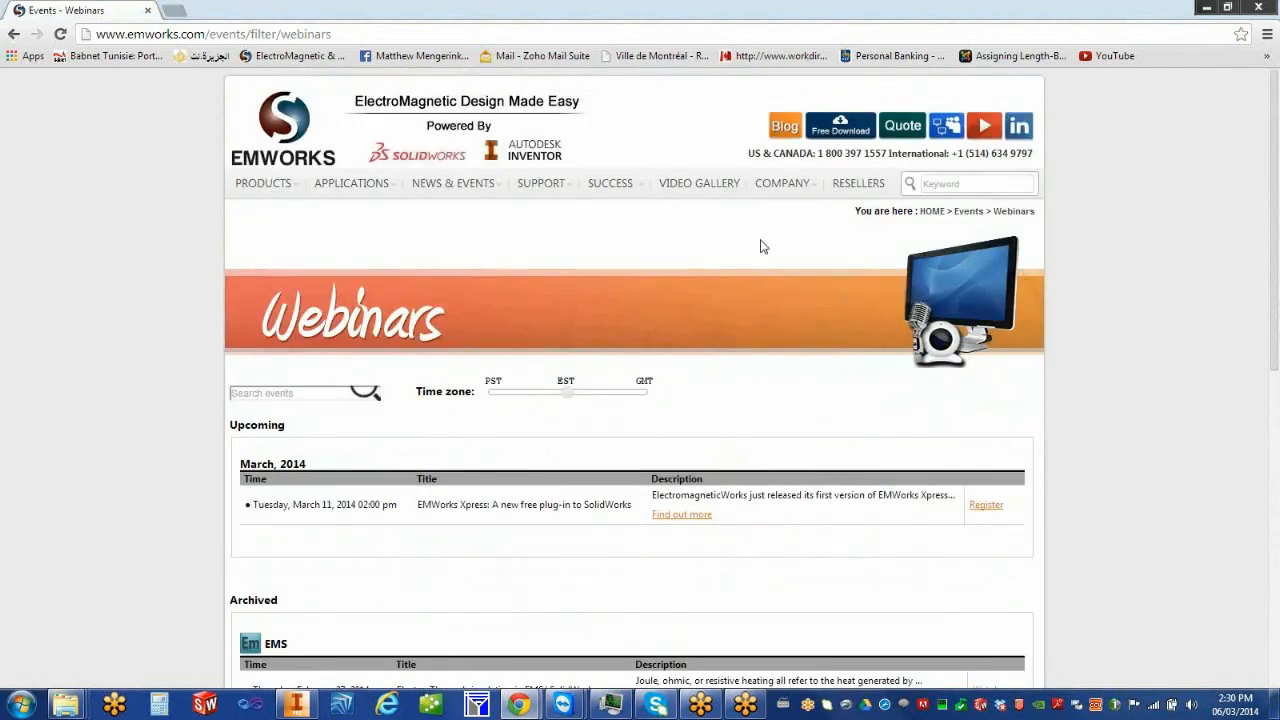
# Open the customer testimonials page of the EMWORKS website
pyautogui.moveTo(613, 183)
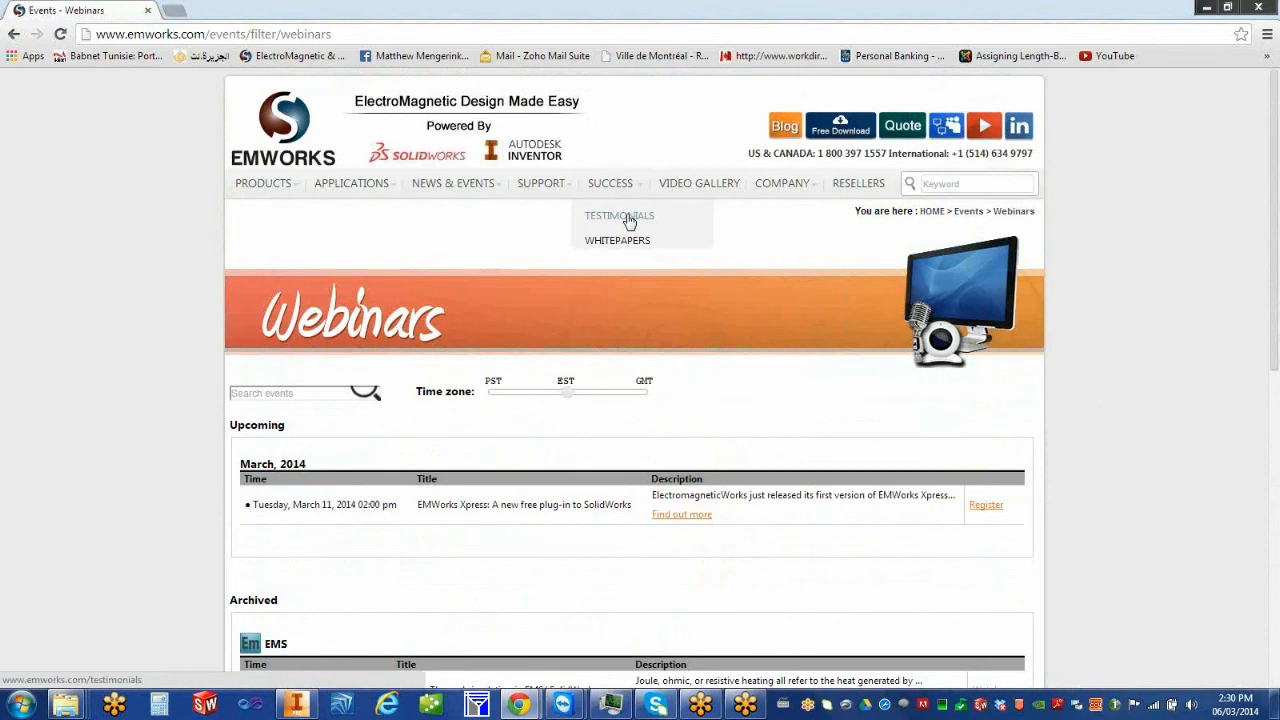
pyautogui.click(628, 219)
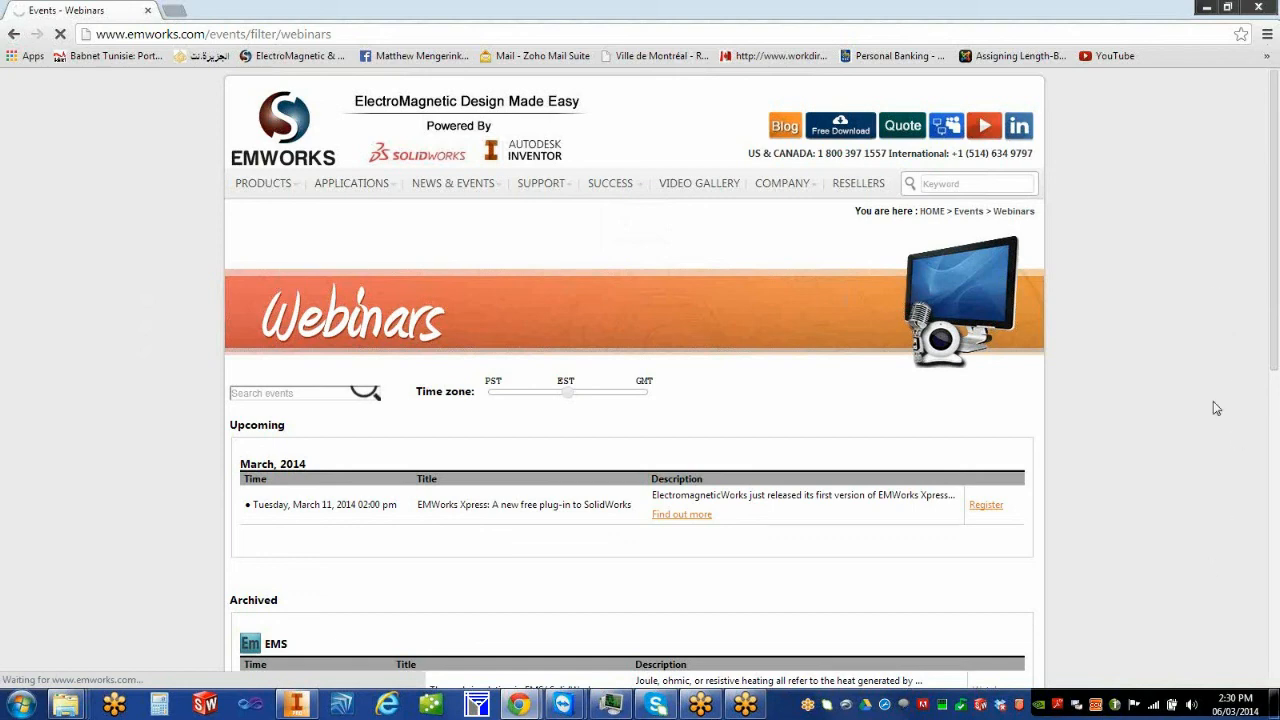
# Hand the webinar presenter role to the other organizer and start preparing the entire untagged webdemo.pdf for reading
pyautogui.click(1243, 80)
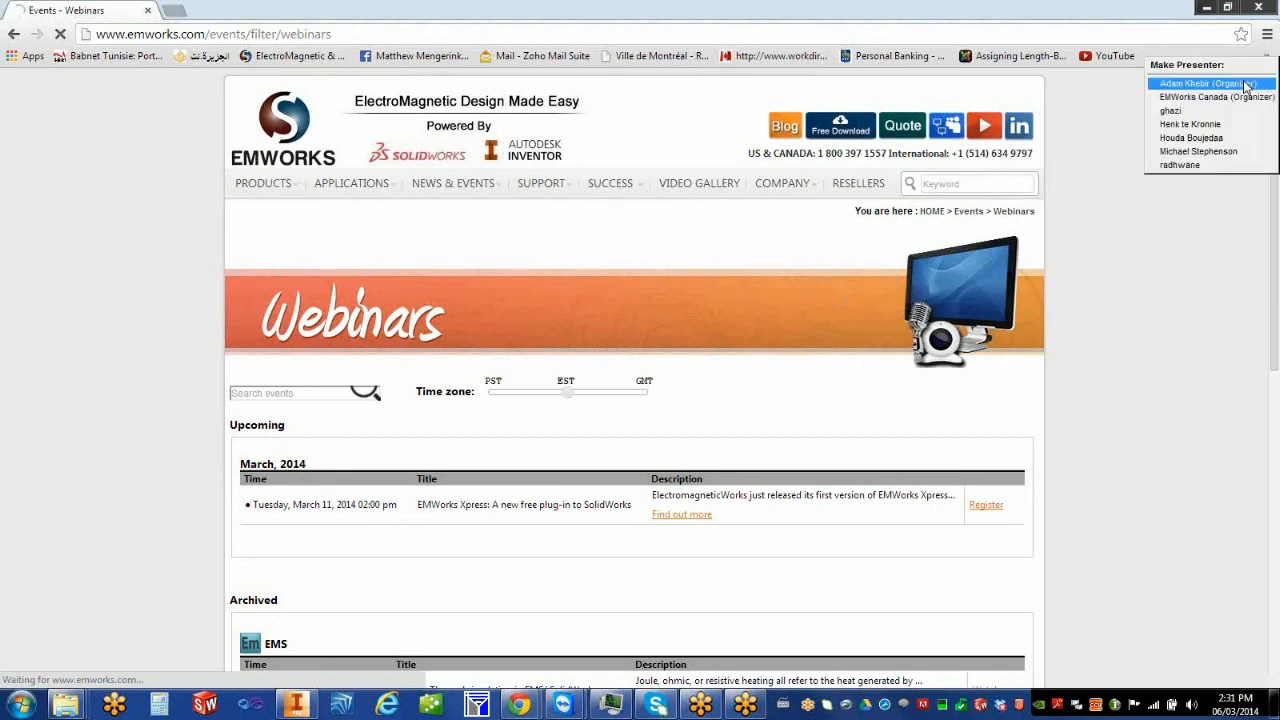
pyautogui.click(1246, 85)
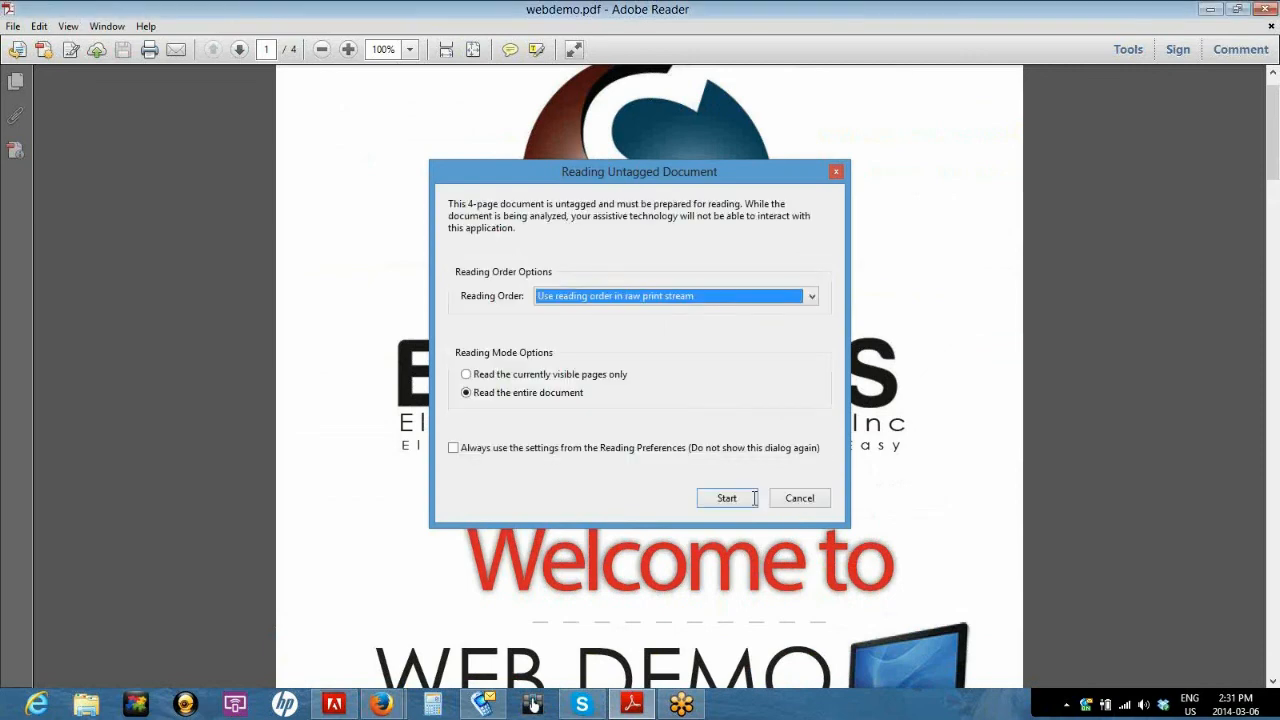
pyautogui.click(752, 498)
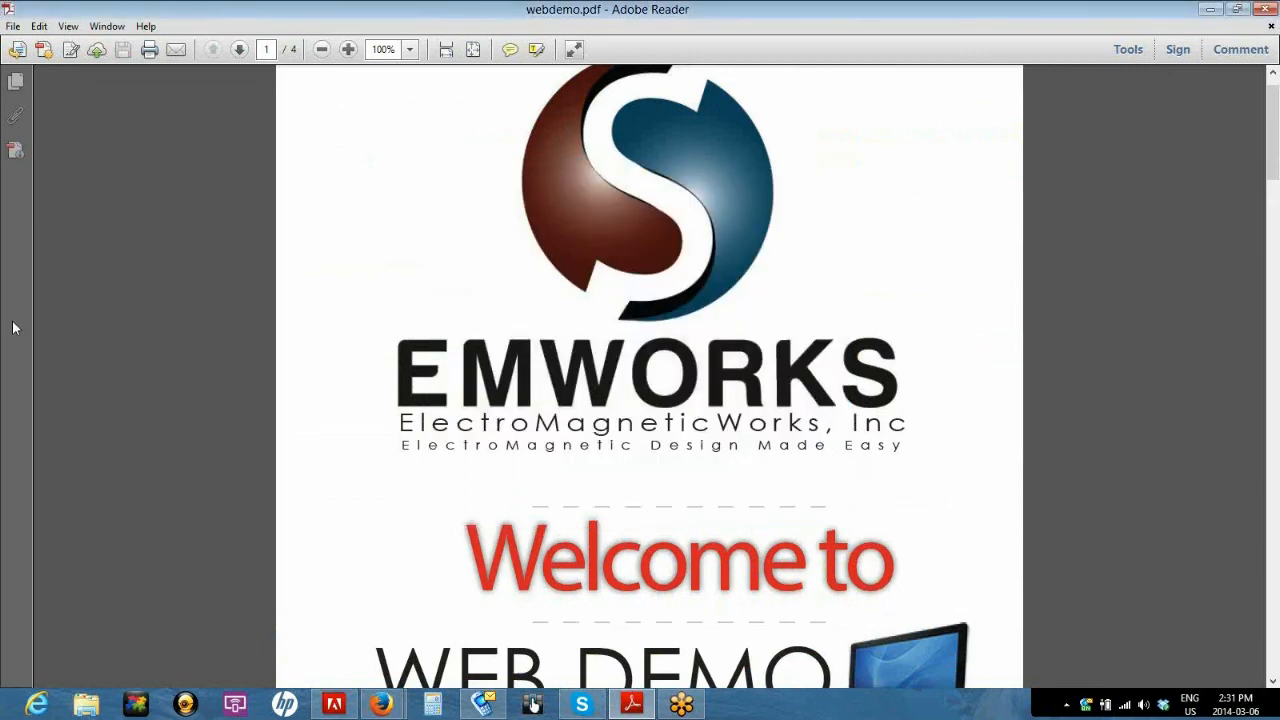